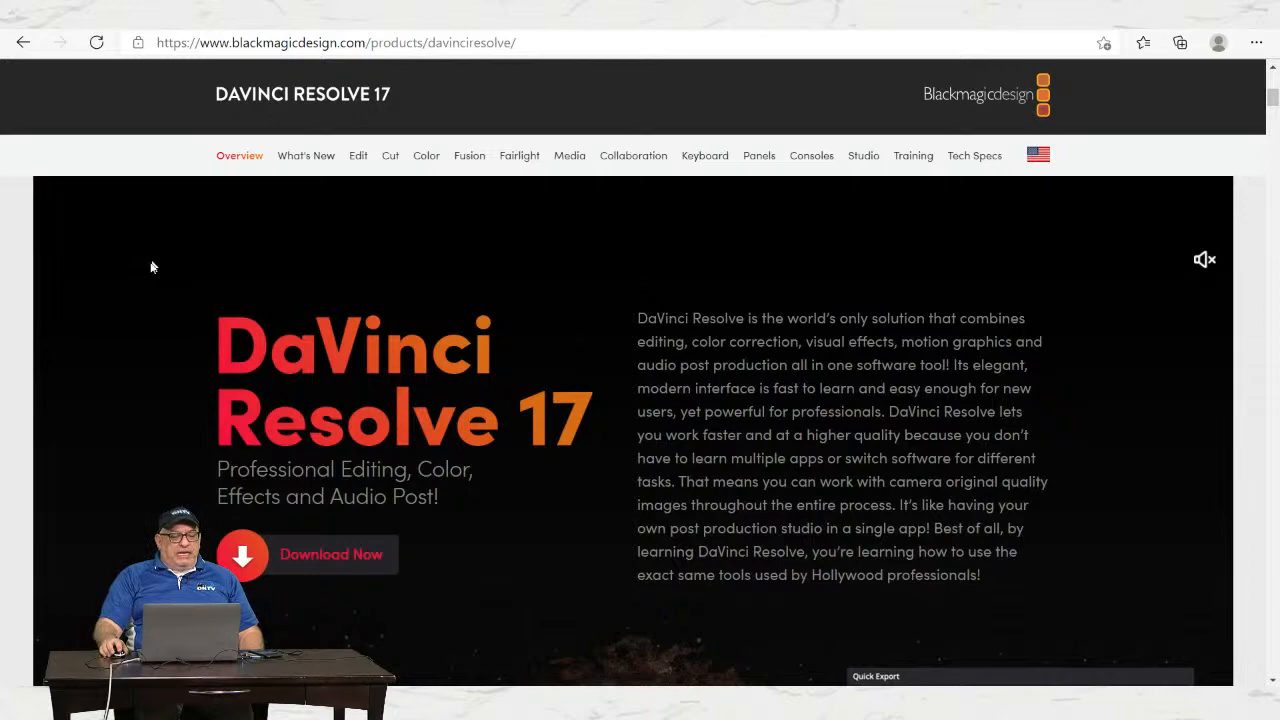
# Step: Move the DaVinci Resolve shortcut onto the open desktop and launch it to the Project Manager
pyautogui.scroll(-2, 129, 286)
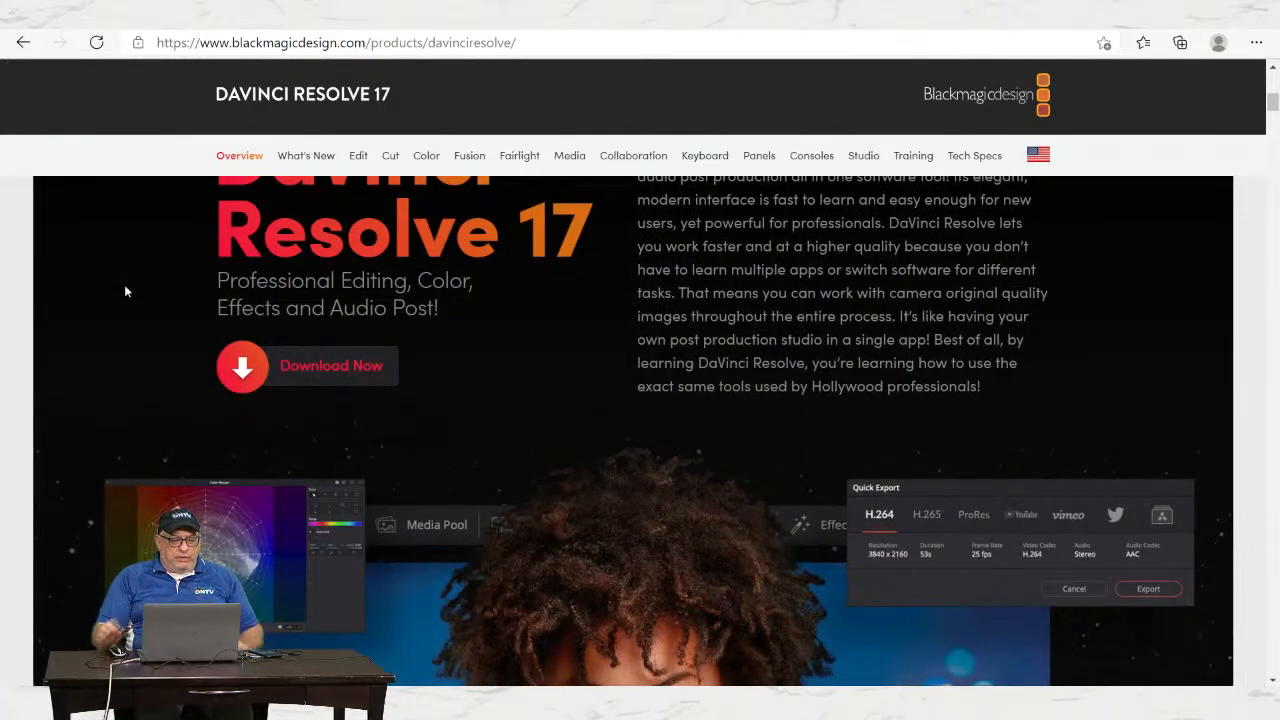
pyautogui.scroll(-3, 12, 340)
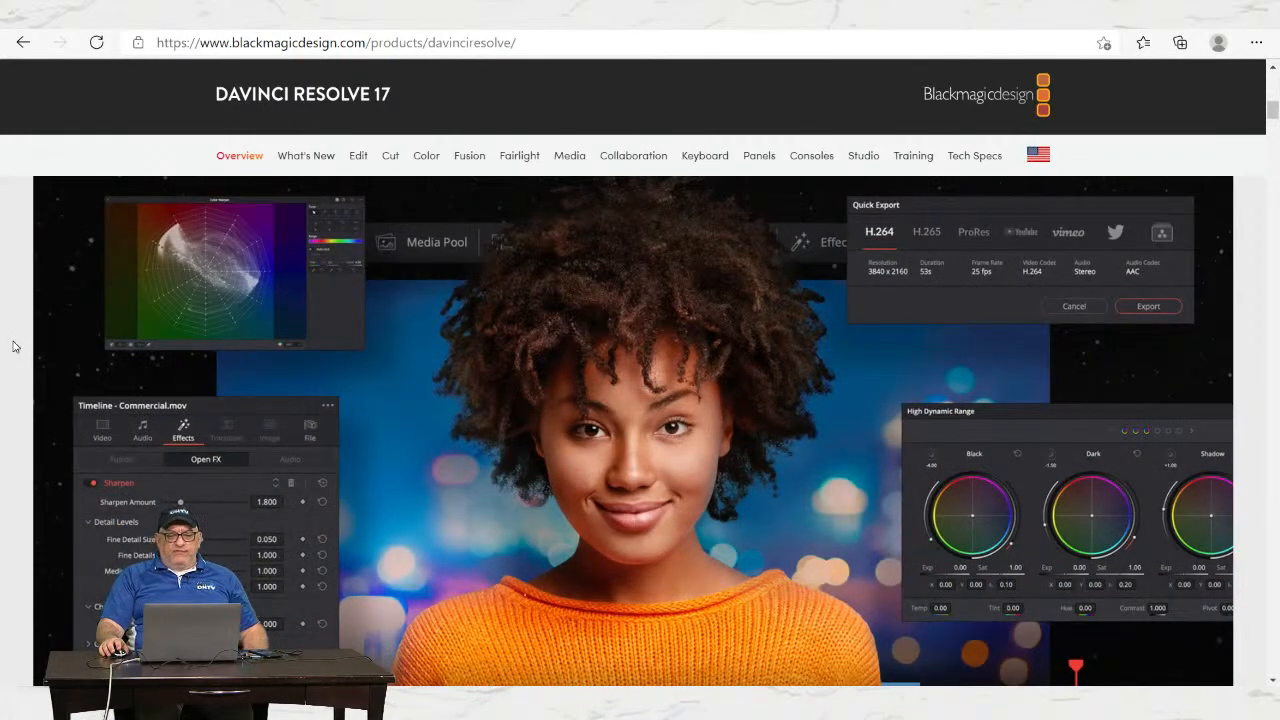
pyautogui.scroll(-3, 13, 348)
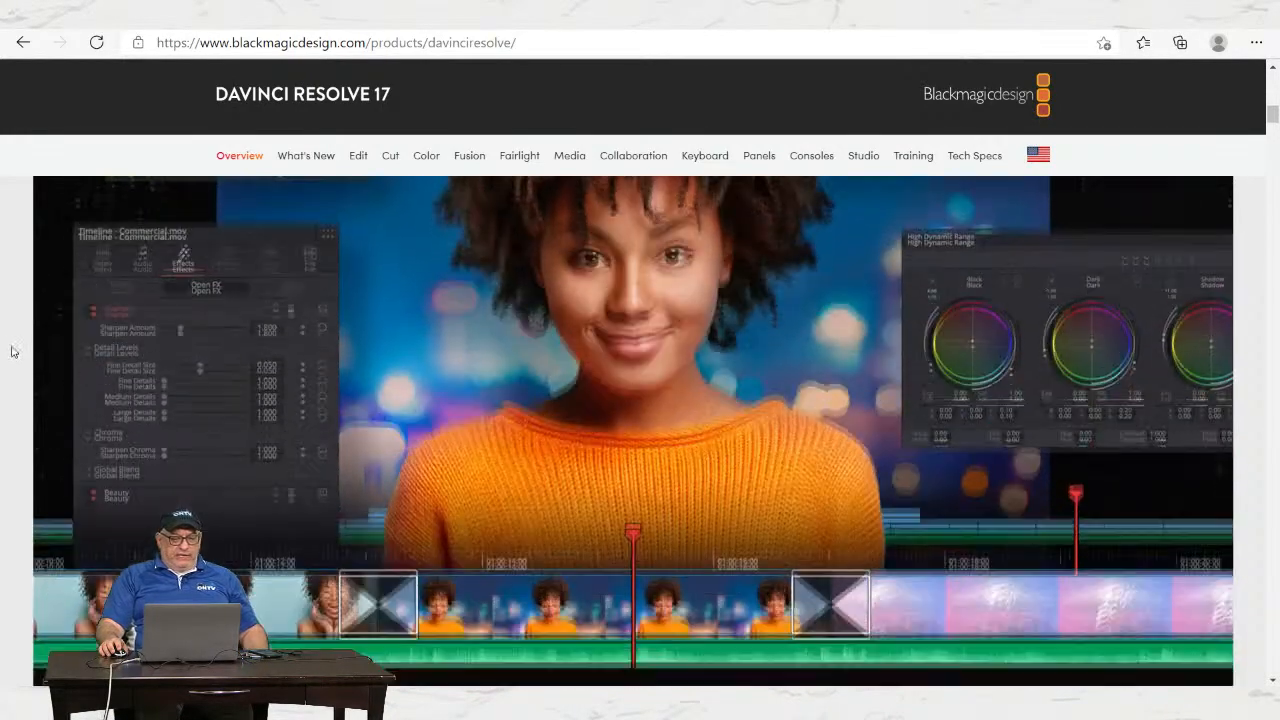
pyautogui.scroll(-2, 13, 352)
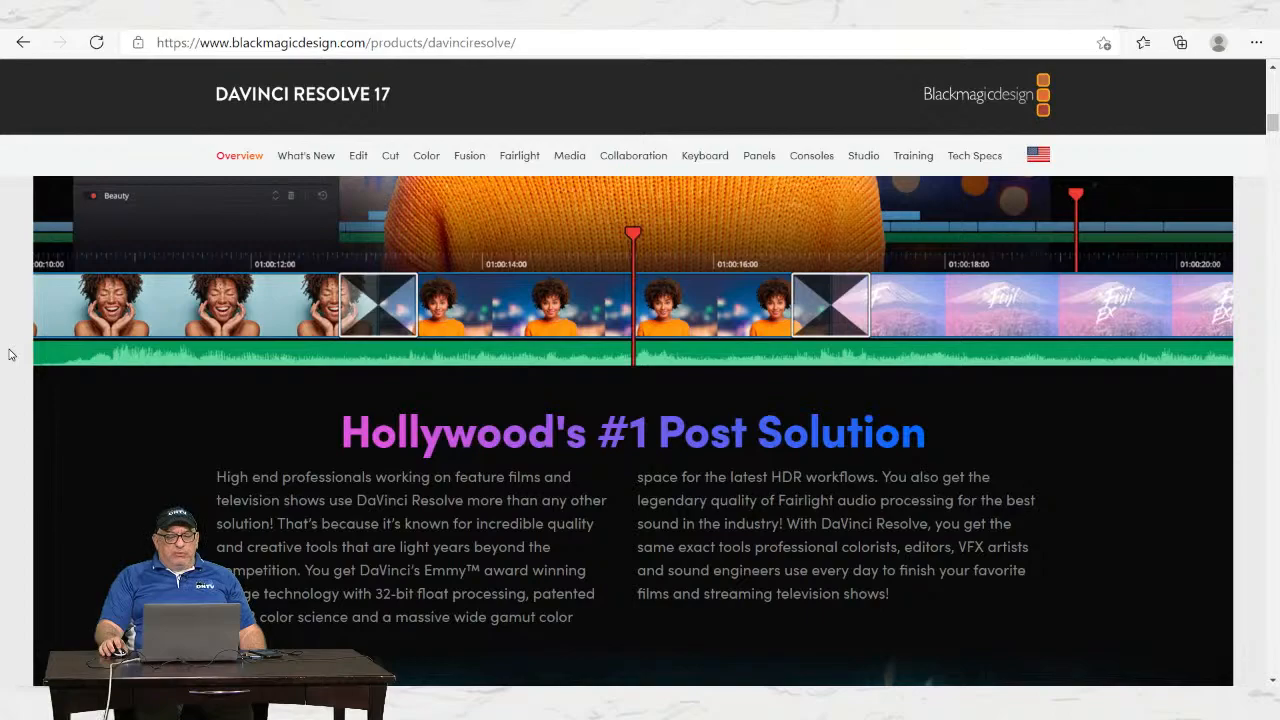
pyautogui.scroll(3, 10, 354)
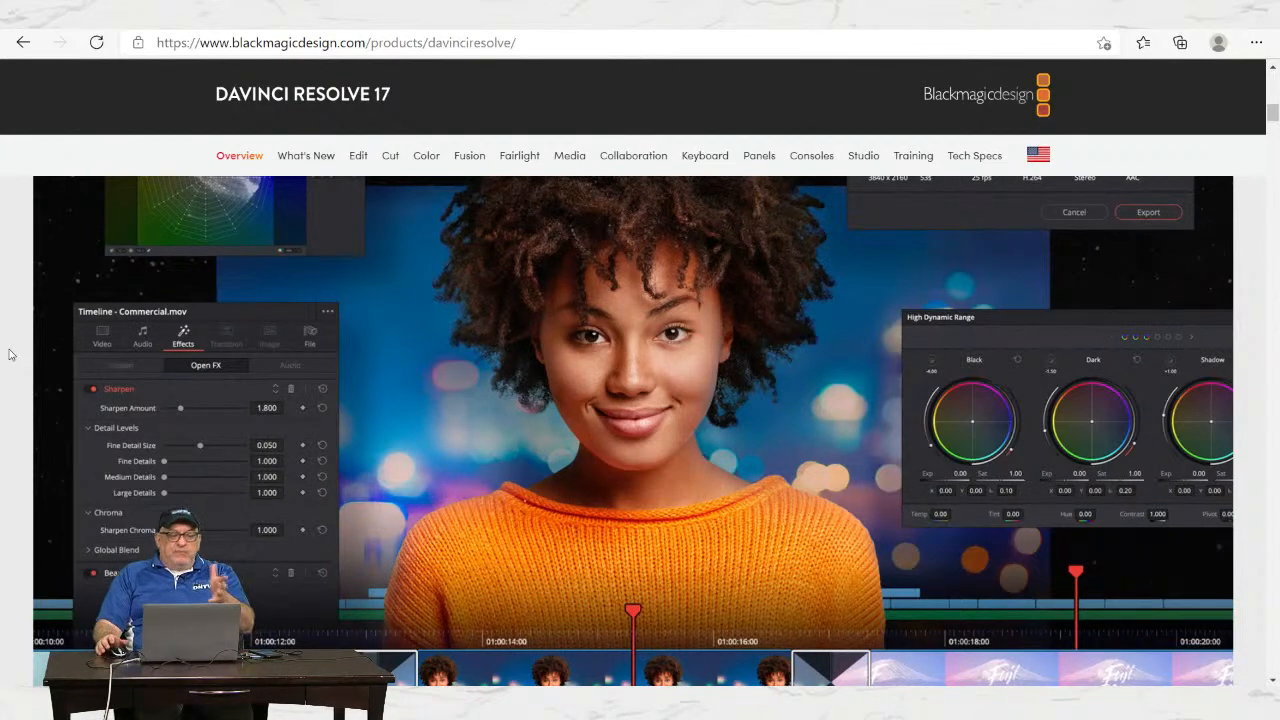
pyautogui.scroll(5, 6, 340)
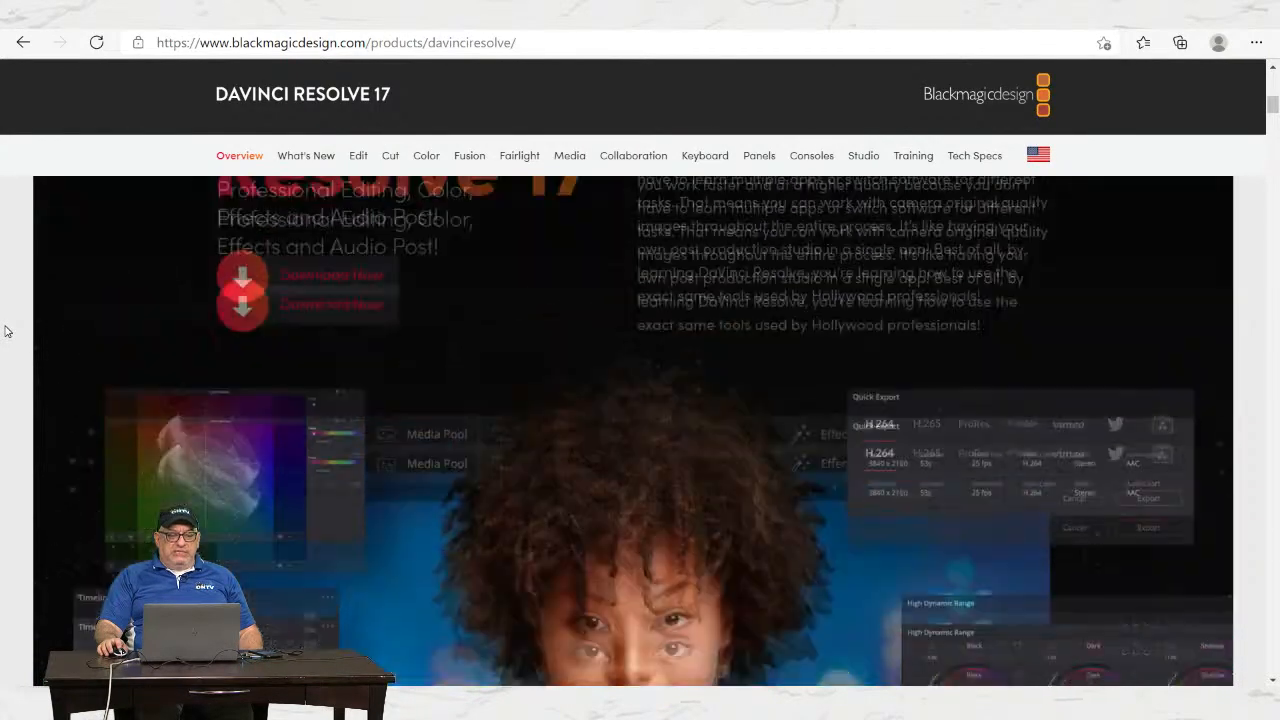
pyautogui.scroll(3, 6, 332)
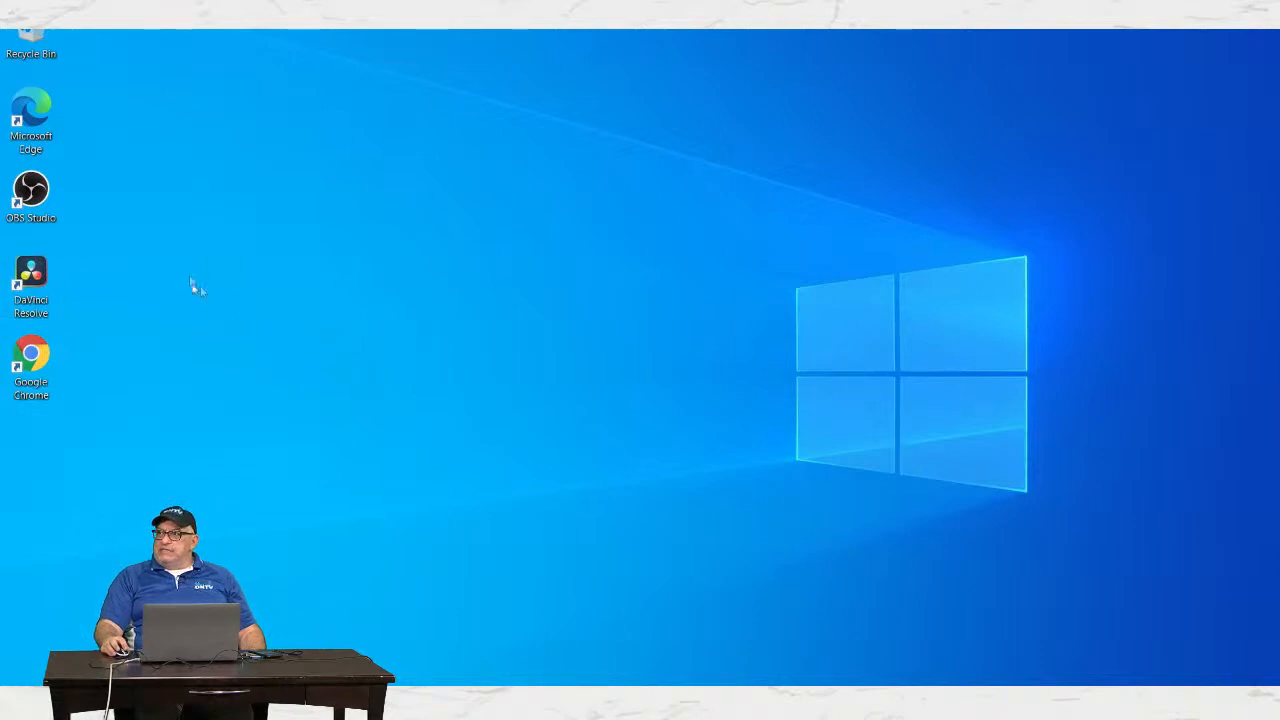
pyautogui.moveTo(27, 278); pyautogui.dragTo(284, 281)
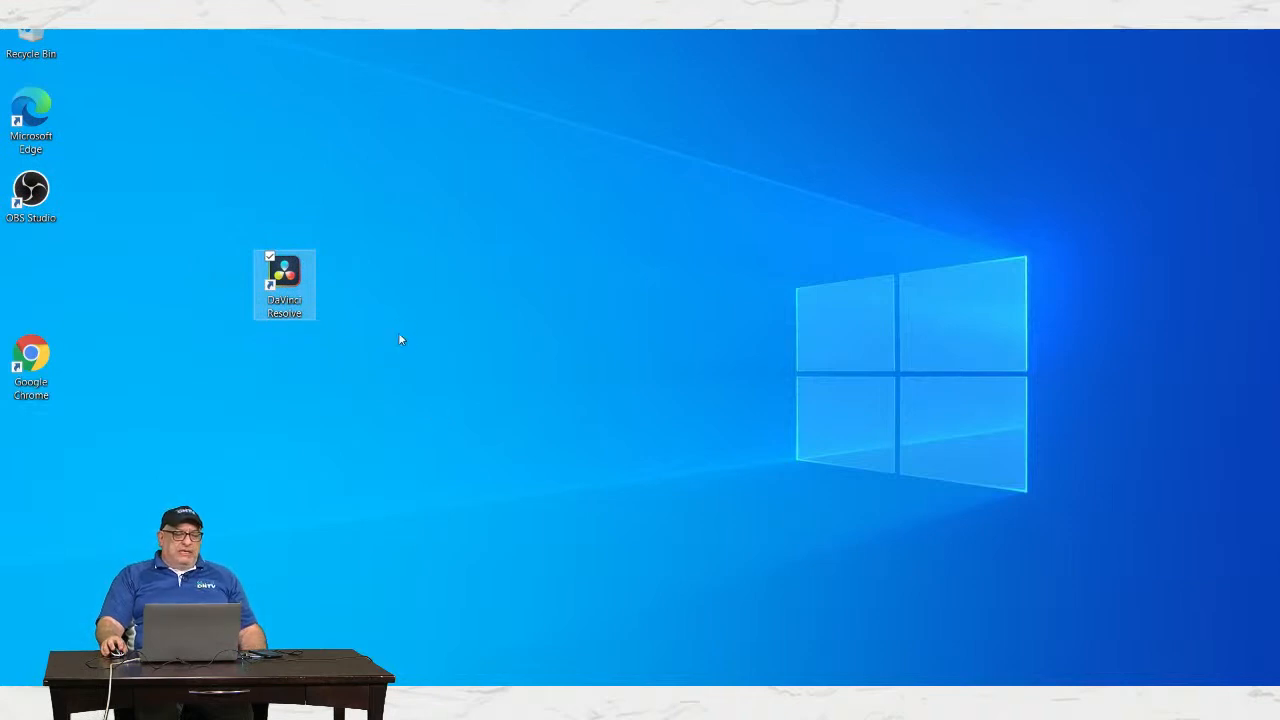
pyautogui.doubleClick(286, 274)
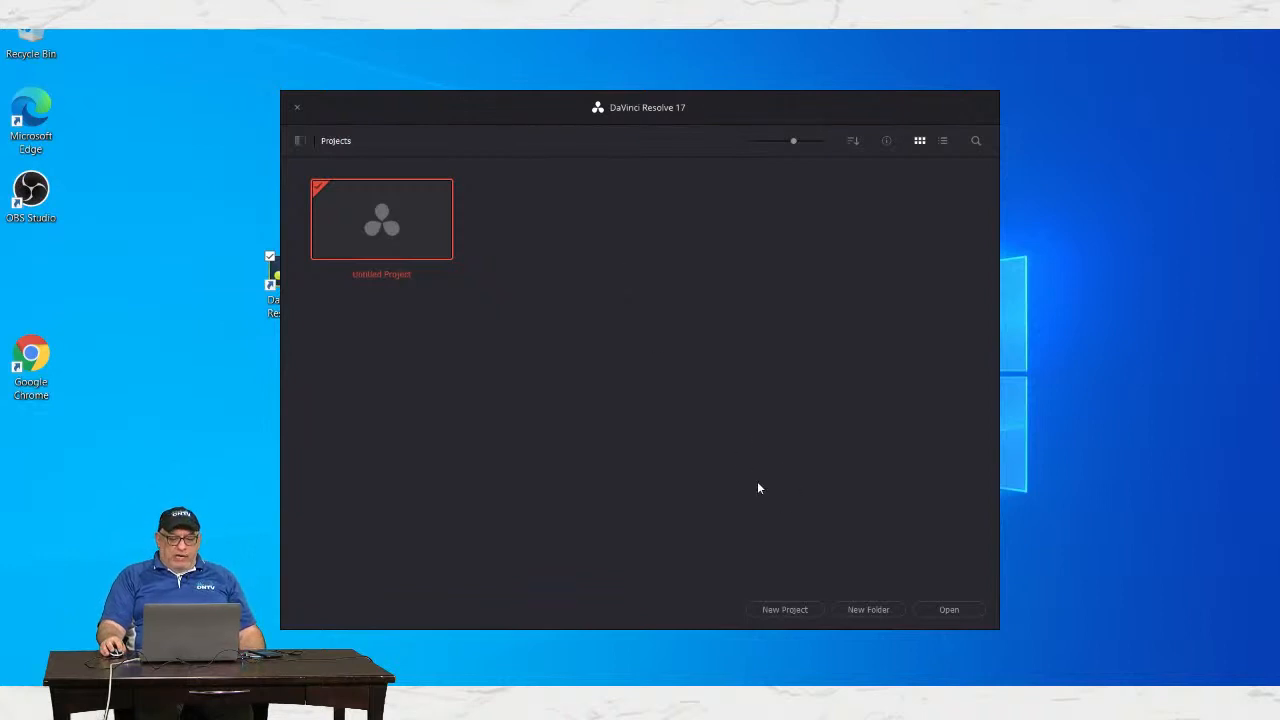
# Step: Create a new project named 'Dream Cruise' from the Project Manager
pyautogui.click(785, 610)
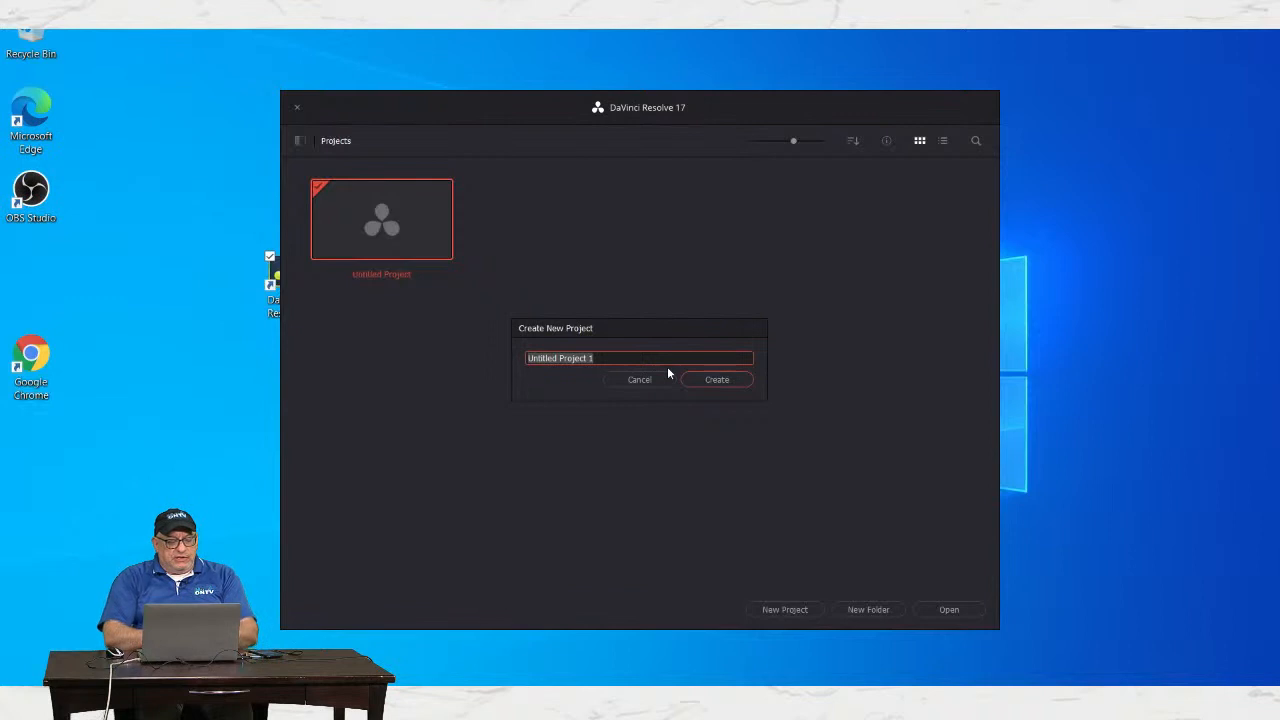
pyautogui.write('Dream ')
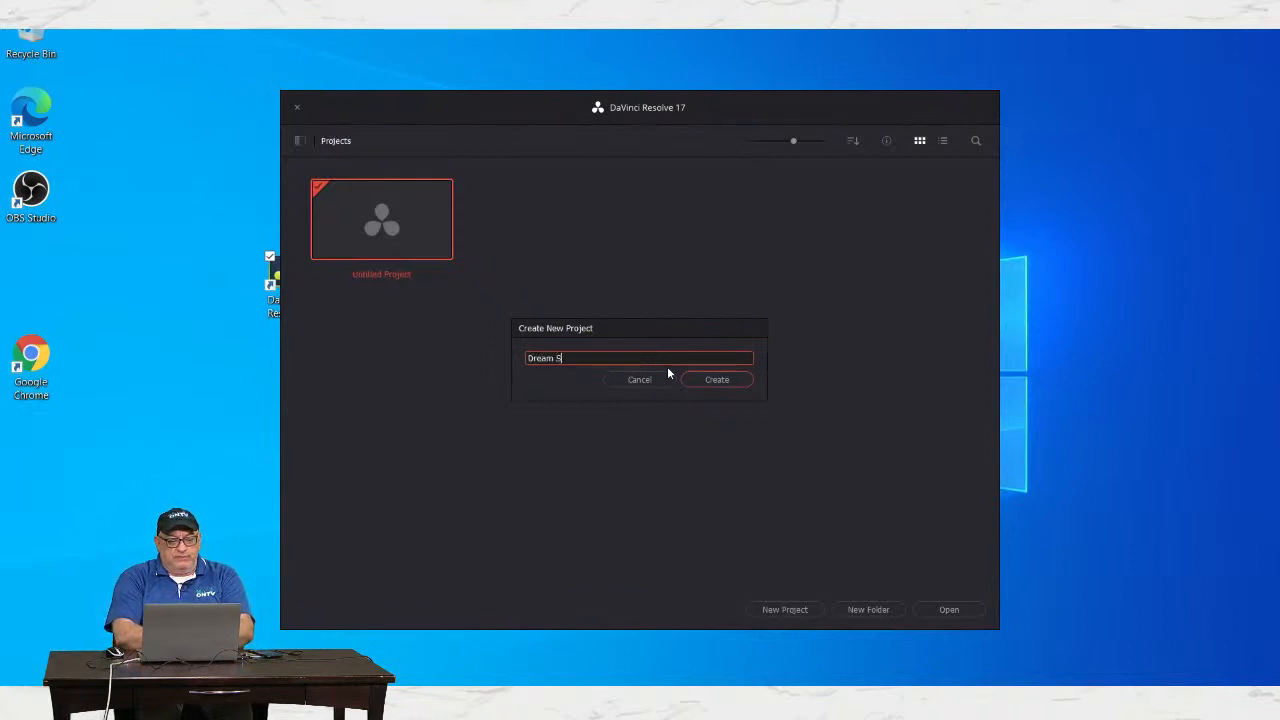
pyautogui.write('Cruise')
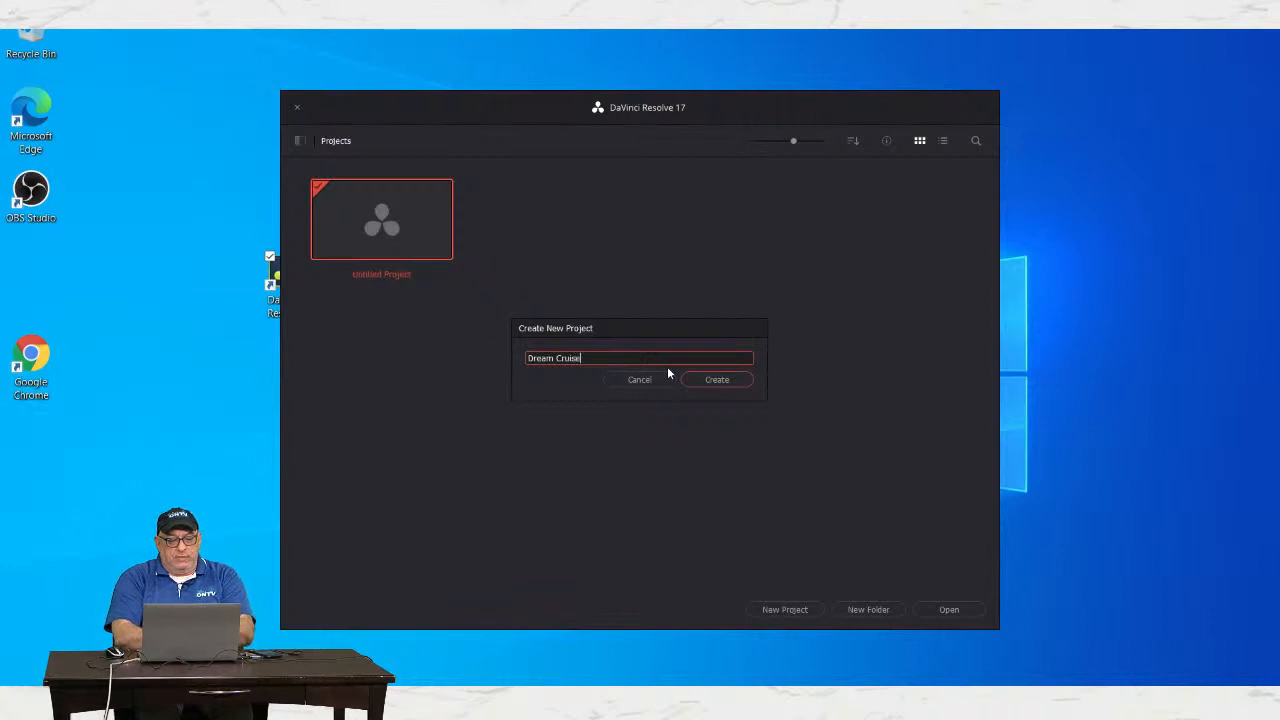
pyautogui.click(718, 380)
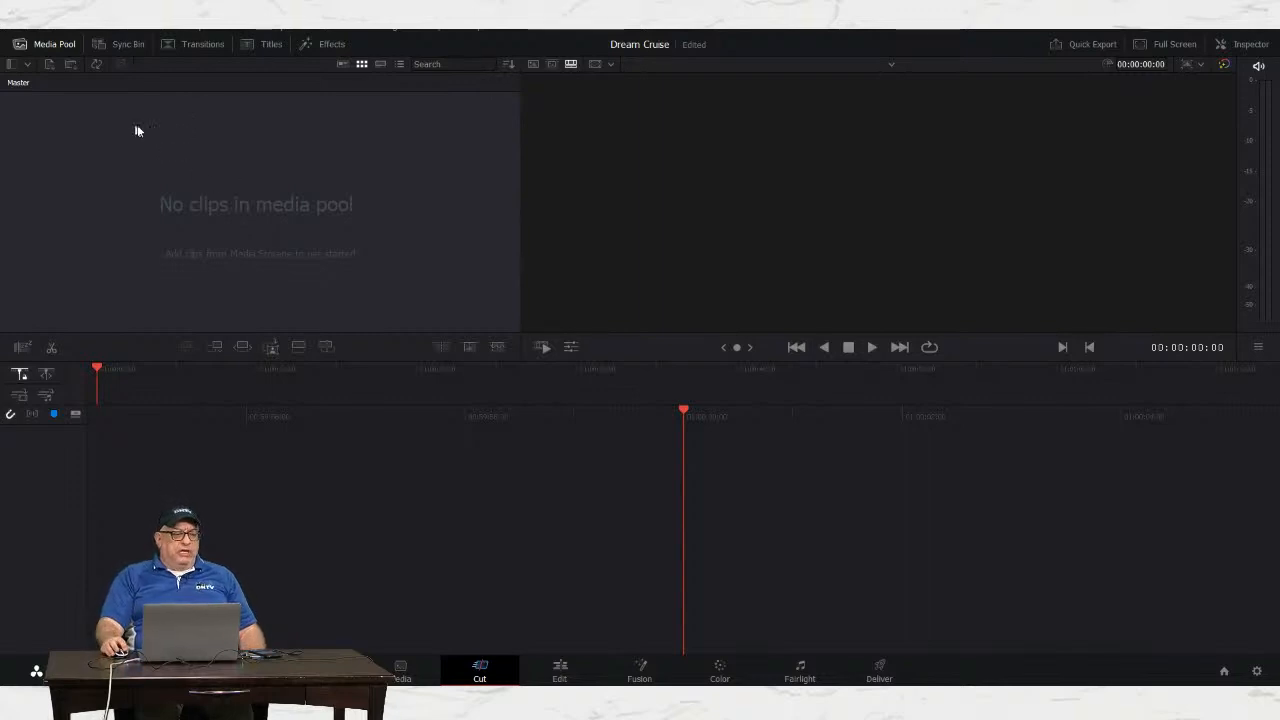
# Step: Choose File > Import > Media to bring up the Import Media dialog
pyautogui.click(80, 31)
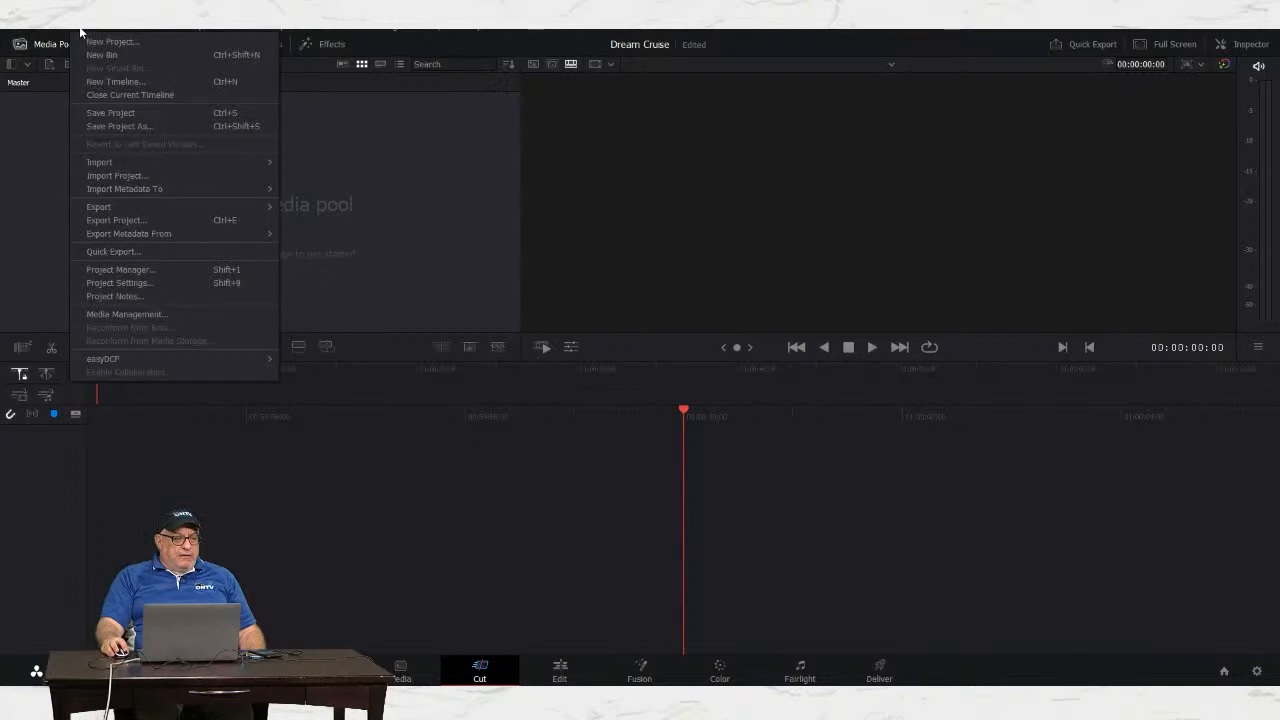
pyautogui.moveTo(99, 162)
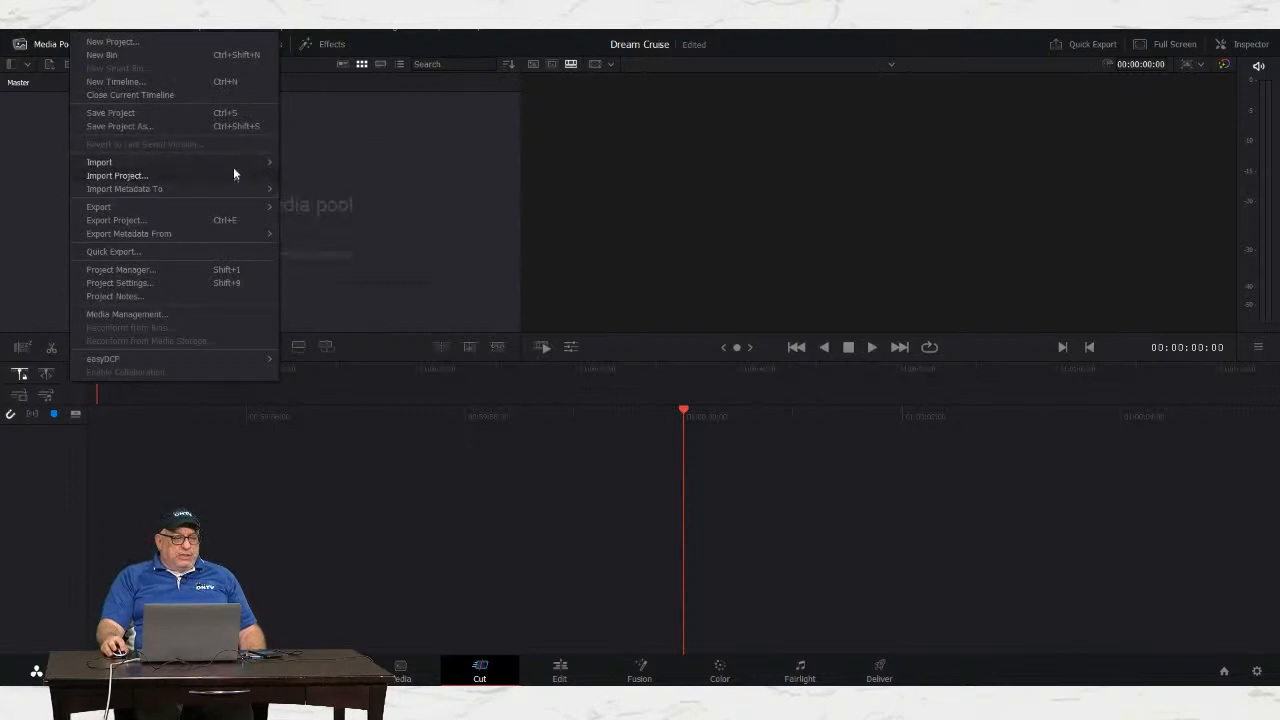
pyautogui.click(328, 179)
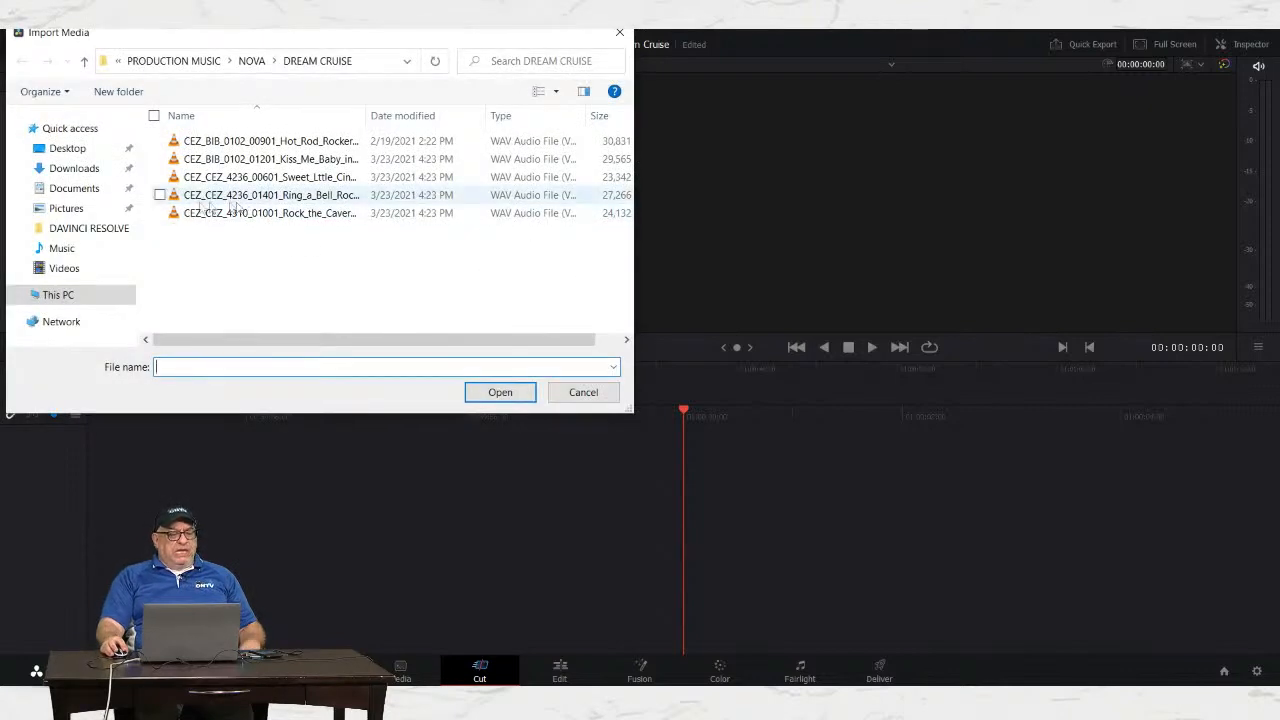
# Step: Browse to Staff-Media > TRAINING > EDITING CLASS > DREAM CRUISE in the import dialog
pyautogui.click(58, 295)
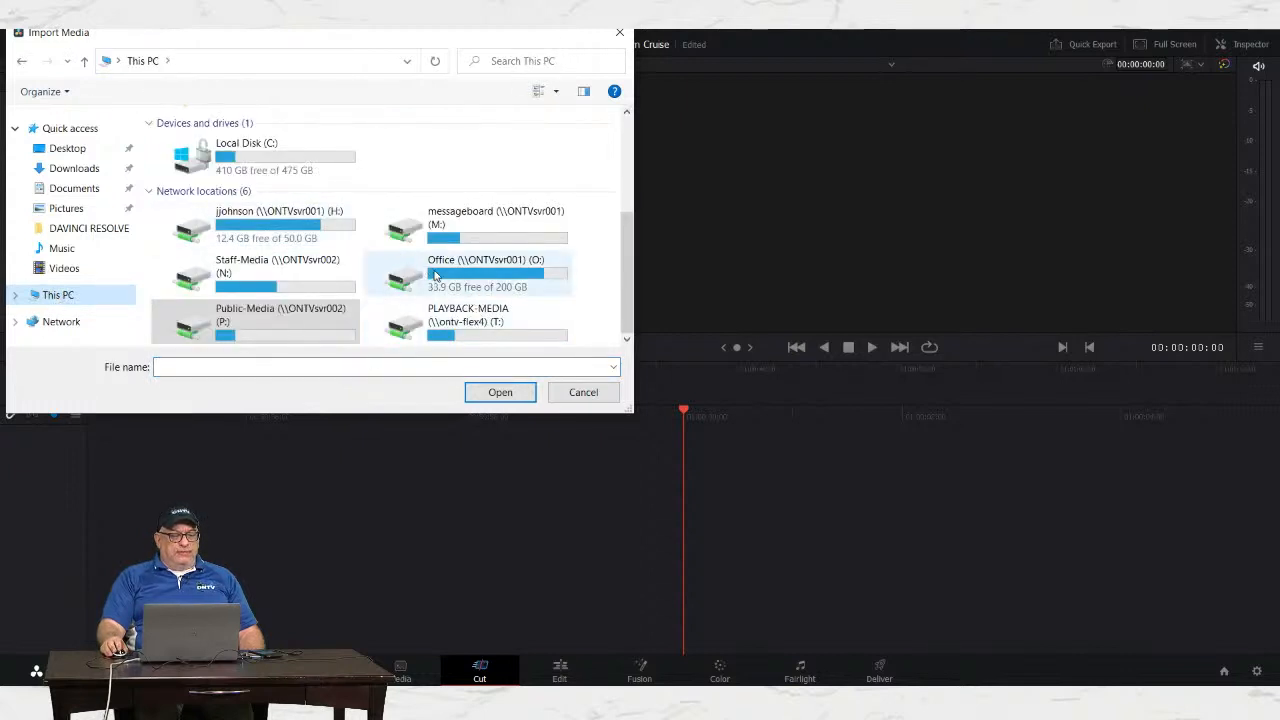
pyautogui.doubleClick(271, 277)
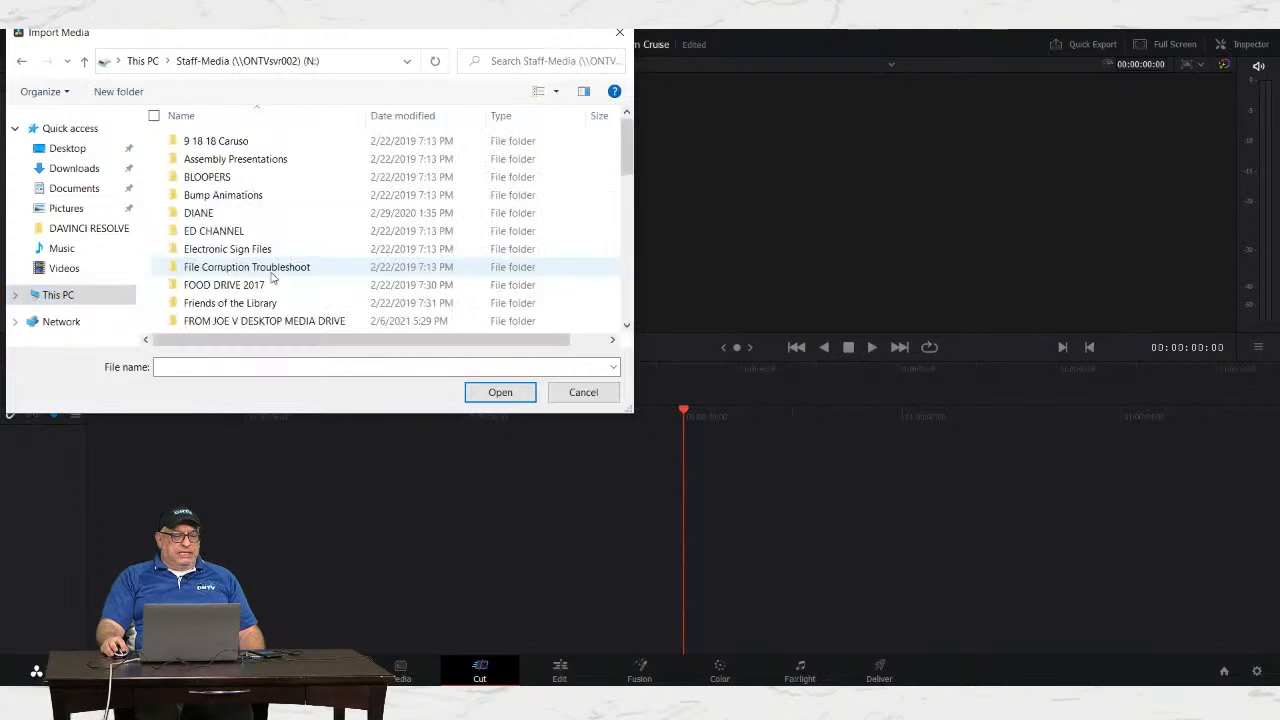
pyautogui.scroll(-2, 329, 274)
pyautogui.scroll(-10, 325, 269)
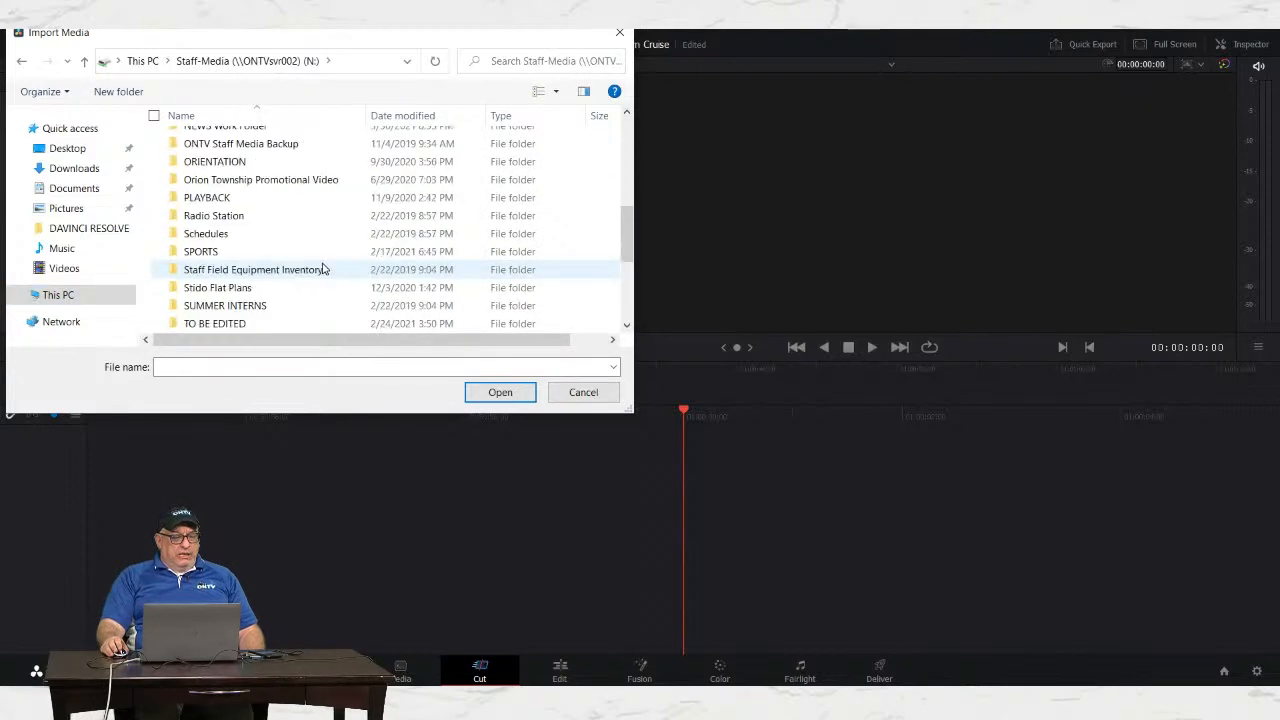
pyautogui.doubleClick(212, 252)
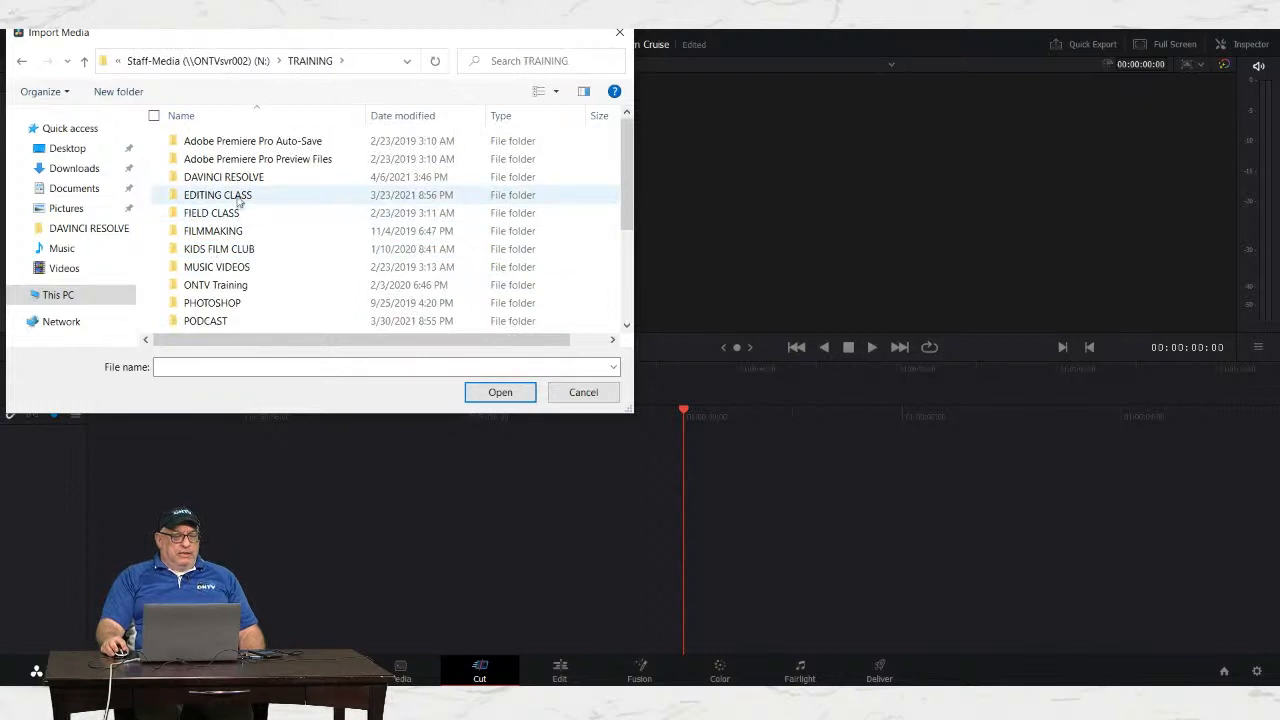
pyautogui.doubleClick(237, 178)
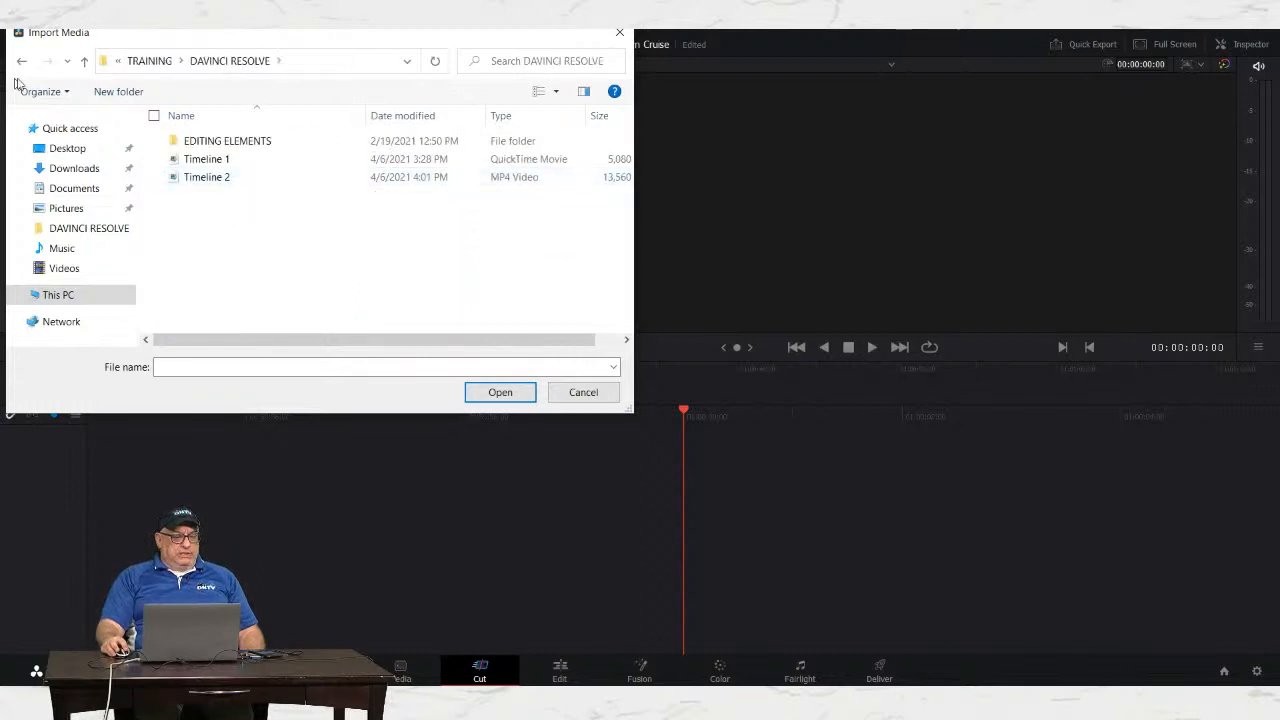
pyautogui.click(22, 61)
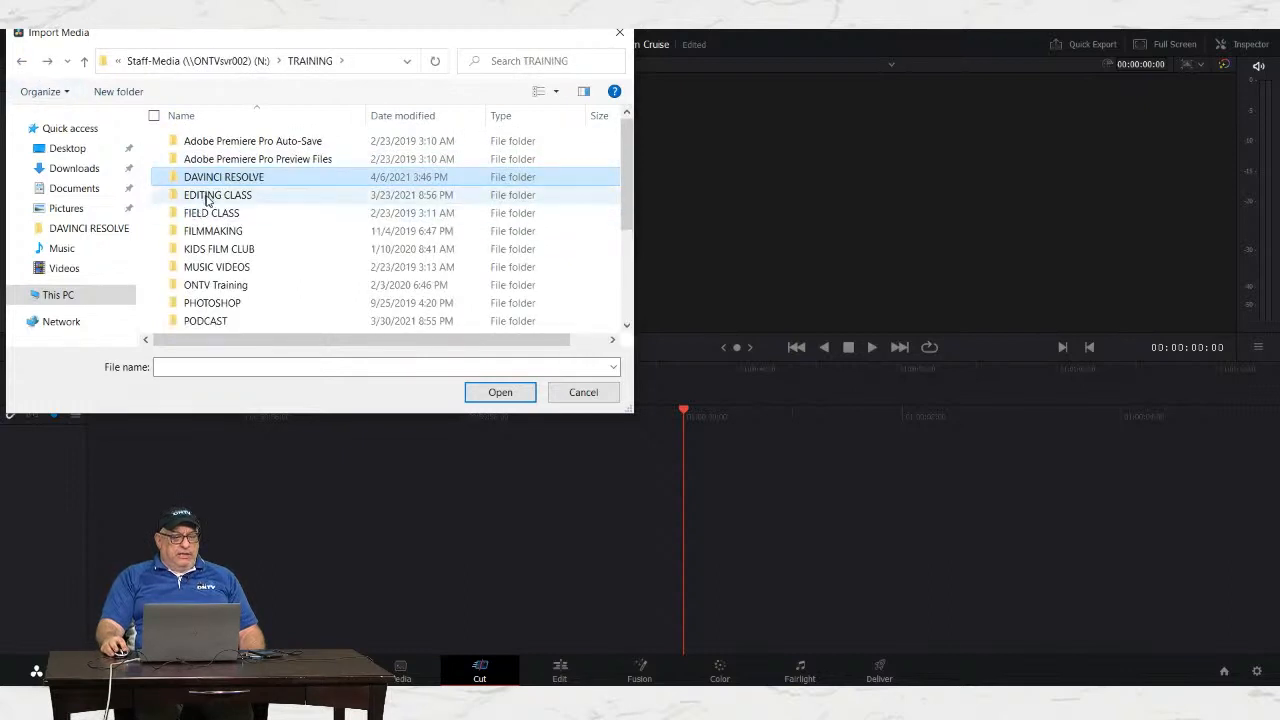
pyautogui.doubleClick(205, 196)
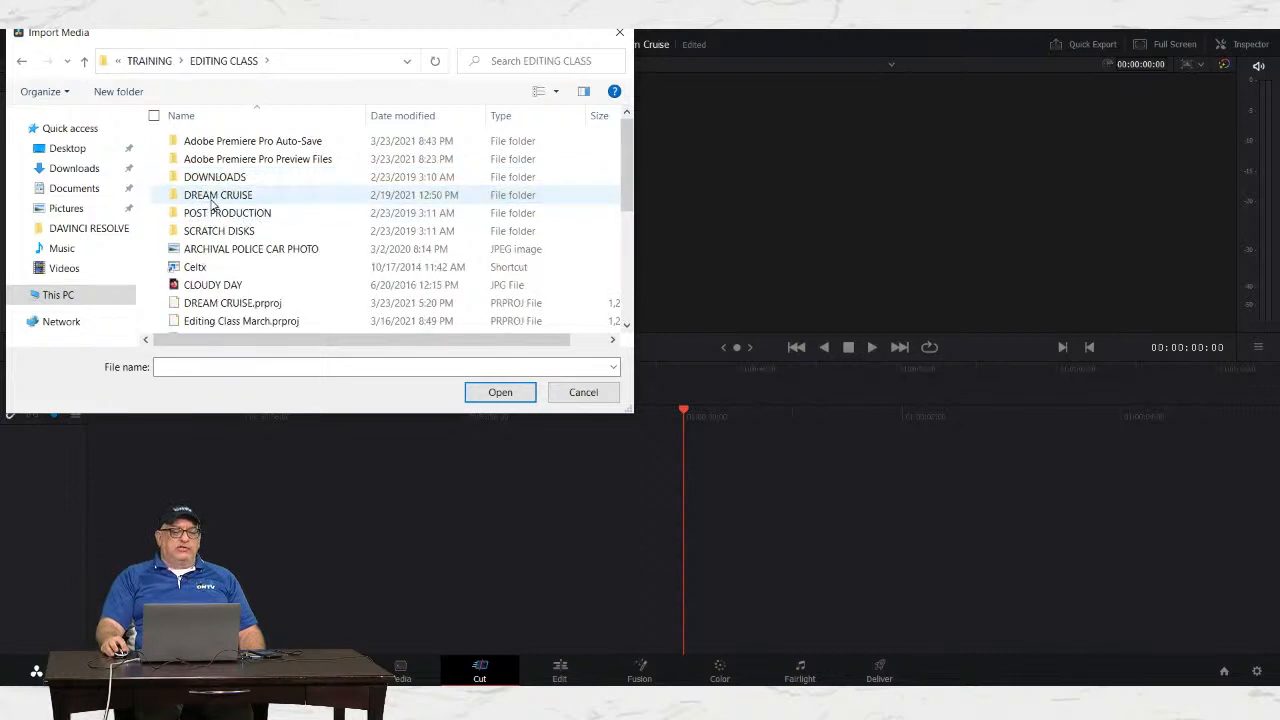
pyautogui.doubleClick(215, 196)
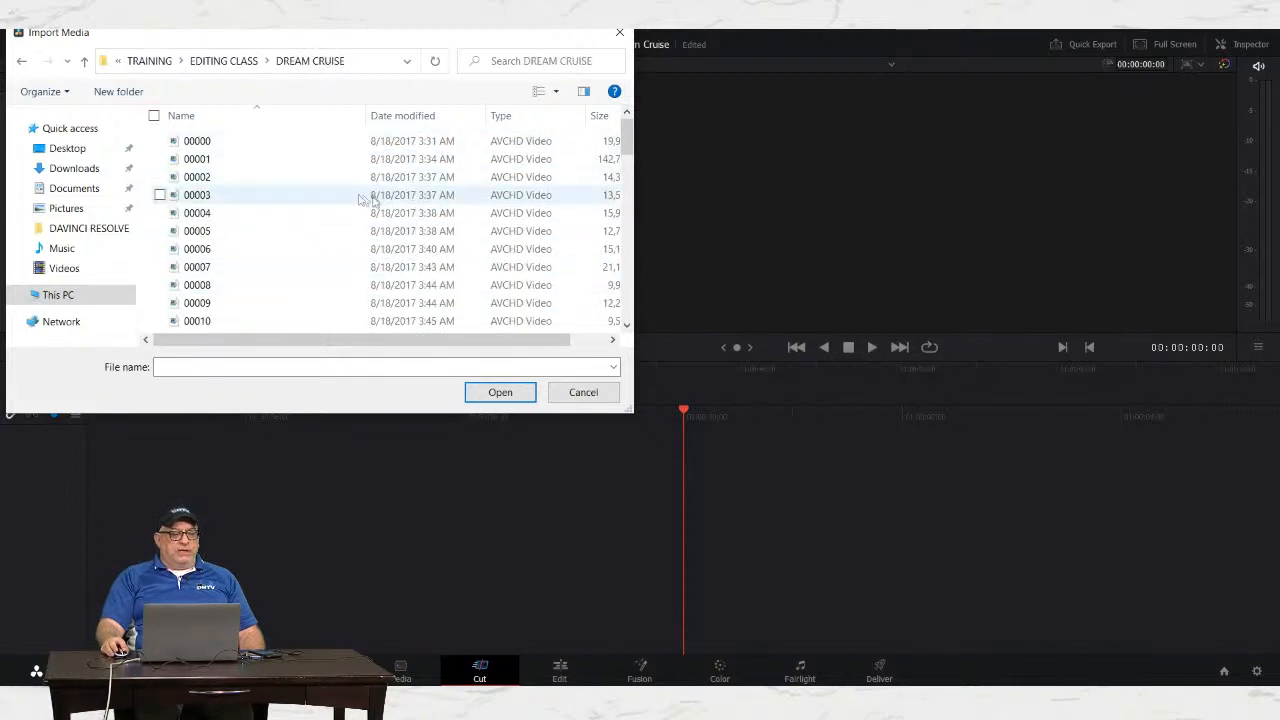
# Step: Select clips 00000 through 00054 and import them
pyautogui.click(198, 145)
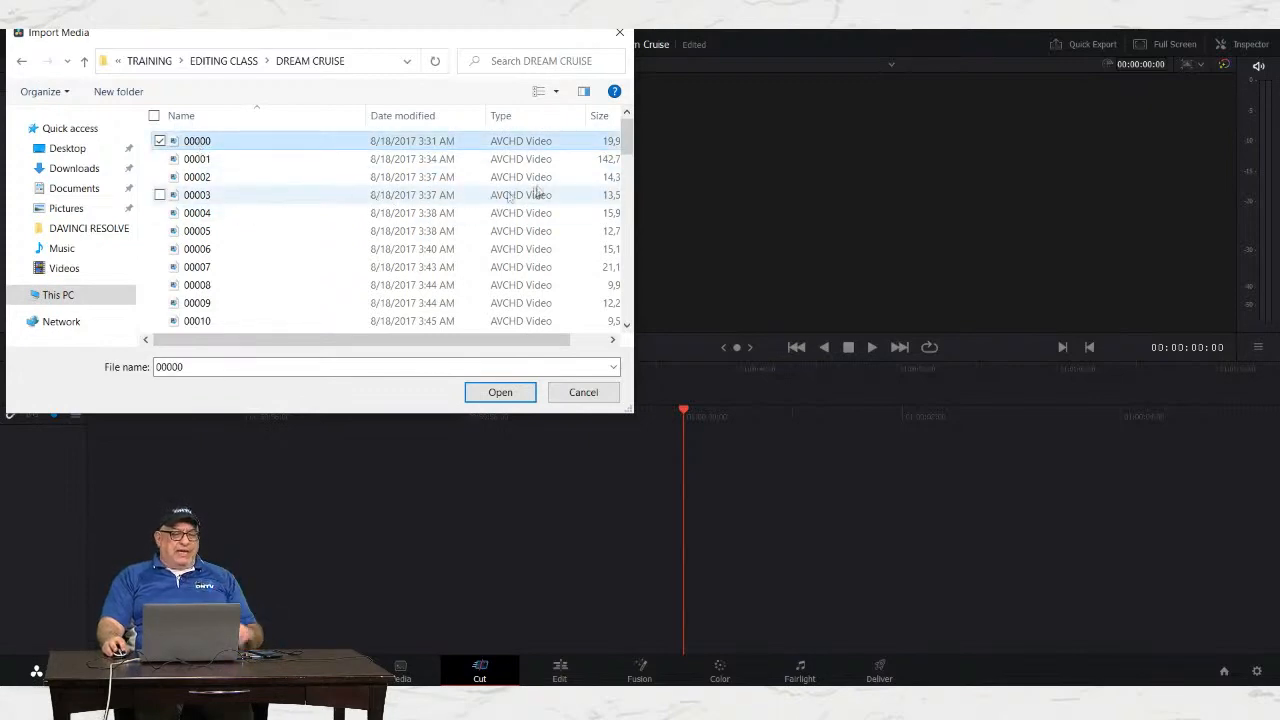
pyautogui.moveTo(627, 128); pyautogui.dragTo(610, 296)
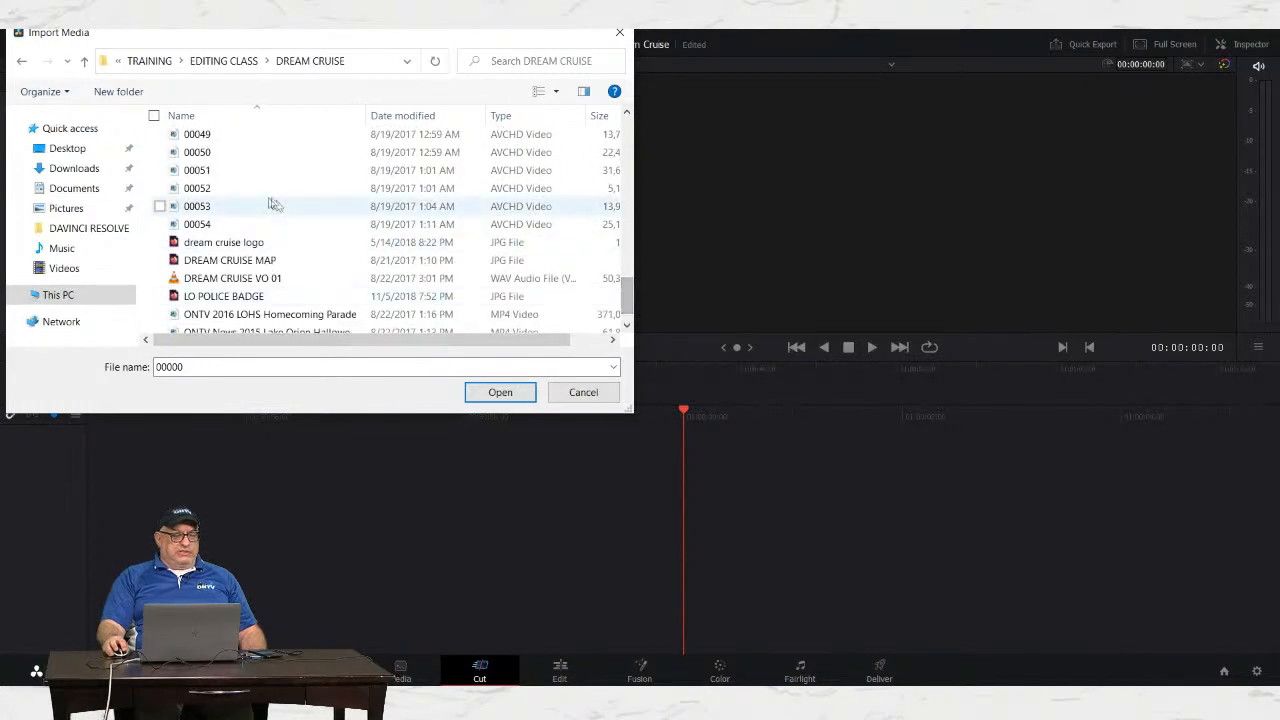
pyautogui.keyDown('shift'); pyautogui.click(200, 226); pyautogui.keyUp('shift')
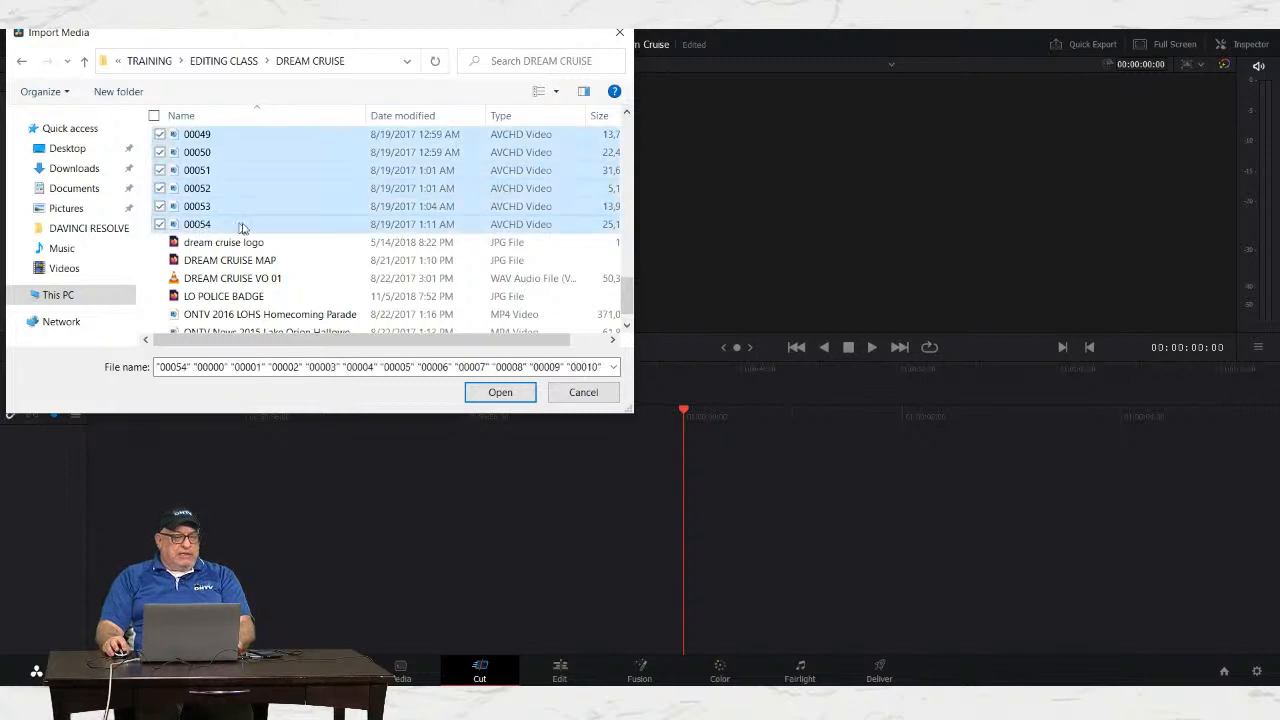
pyautogui.click(499, 393)
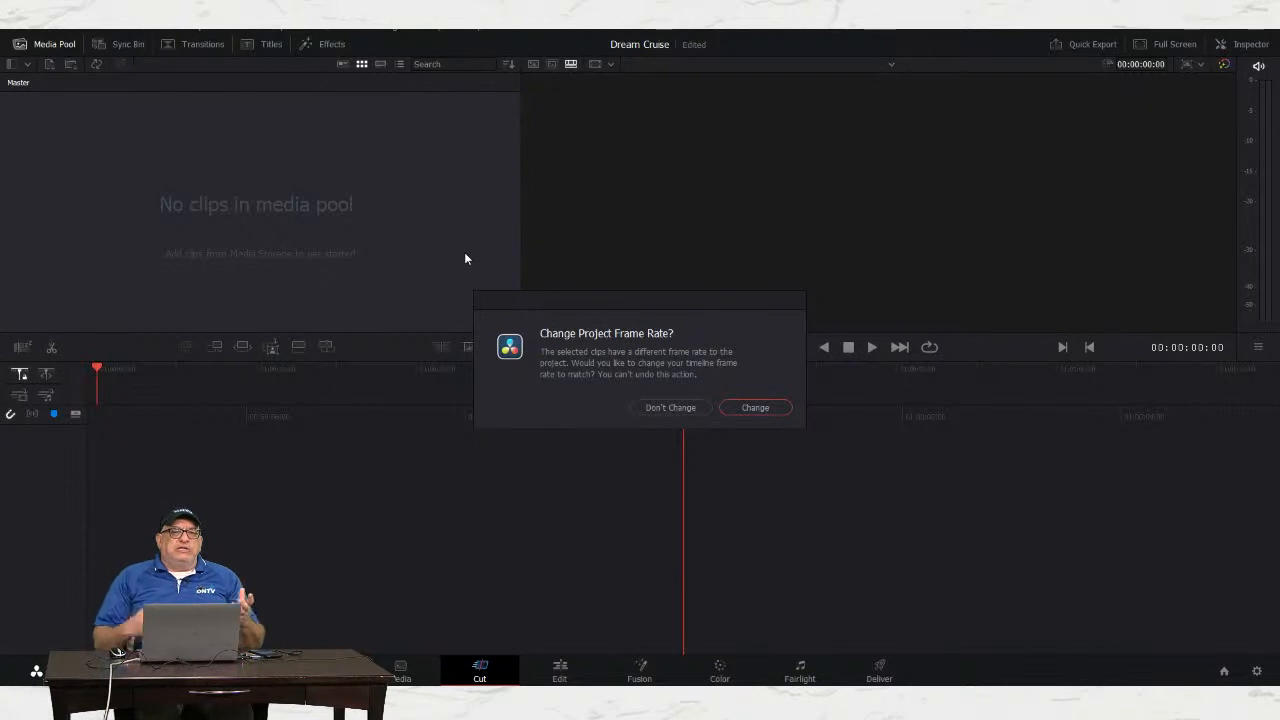
pyautogui.click(752, 408)
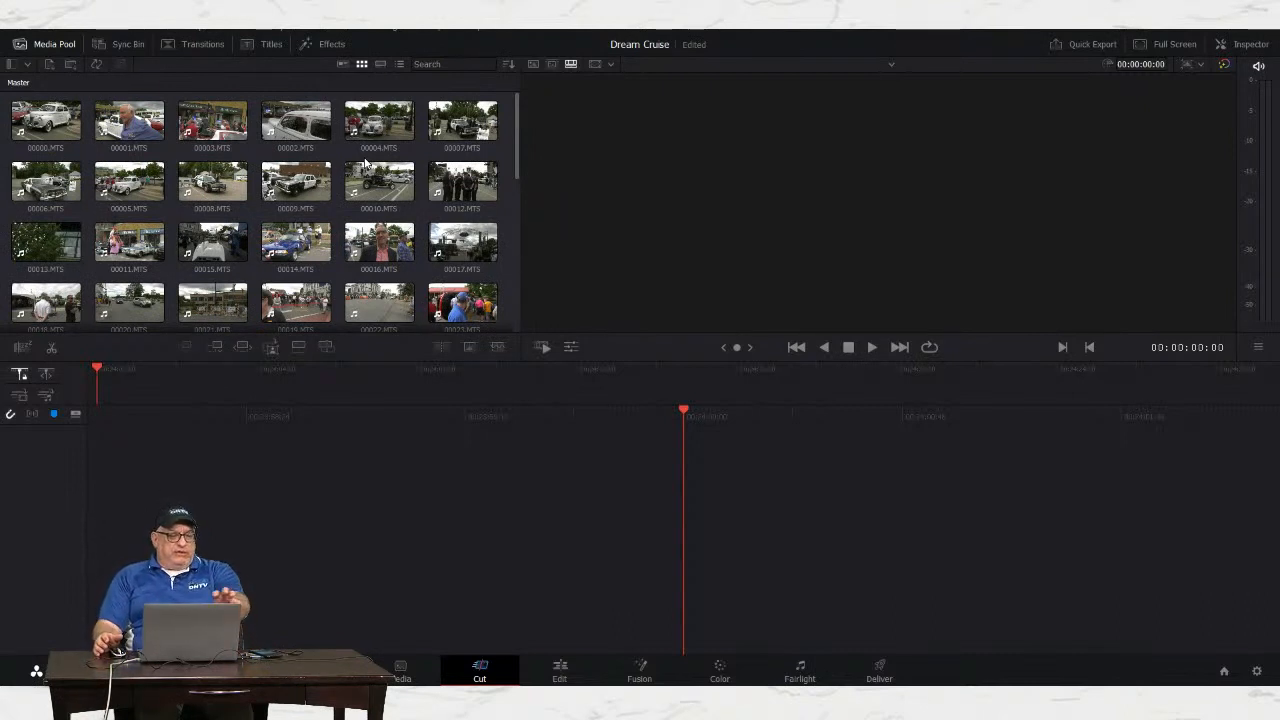
# Step: Cycle the media pool through list, strip and thumbnail views, ending on thumbnails
pyautogui.click(378, 124)
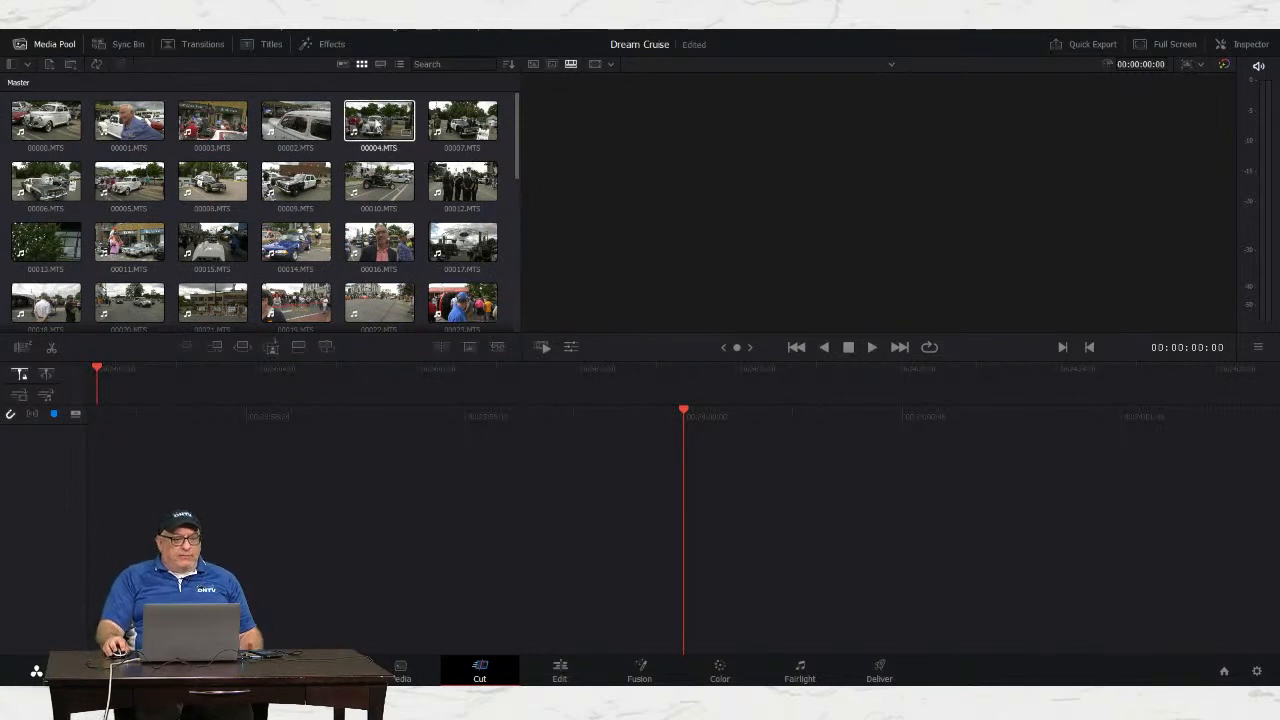
pyautogui.click(399, 64)
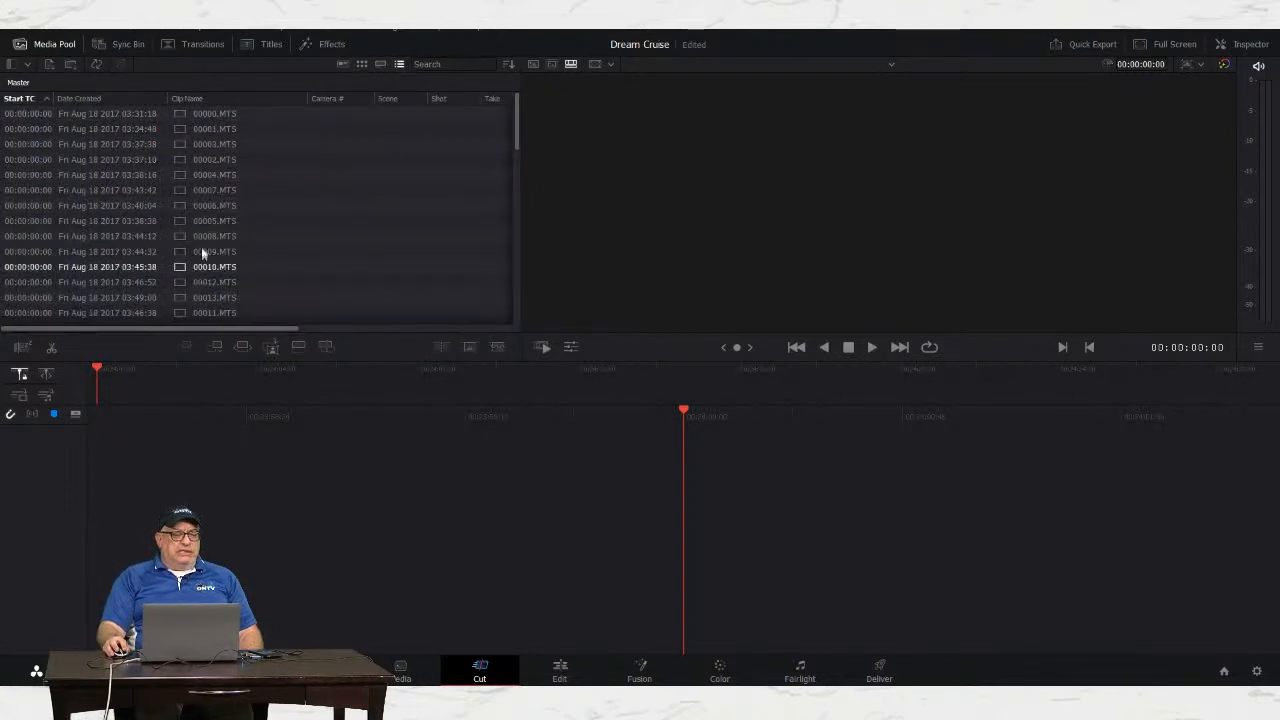
pyautogui.click(361, 64)
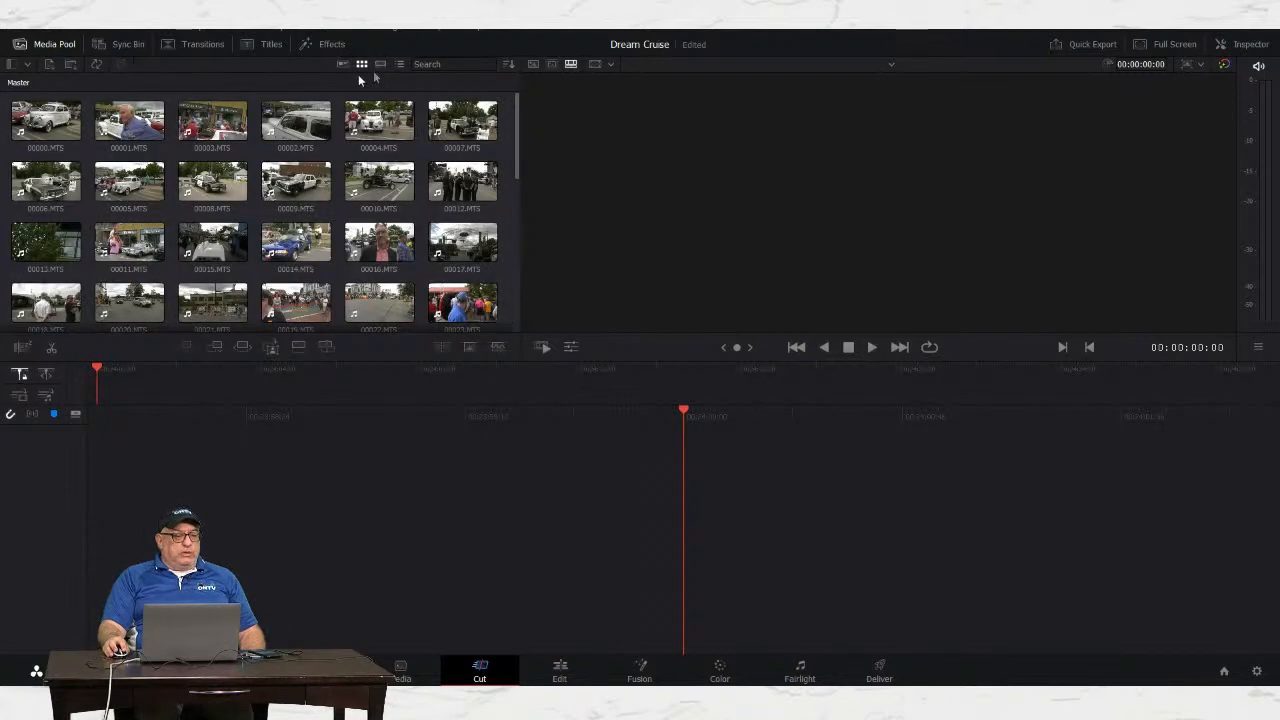
pyautogui.click(343, 65)
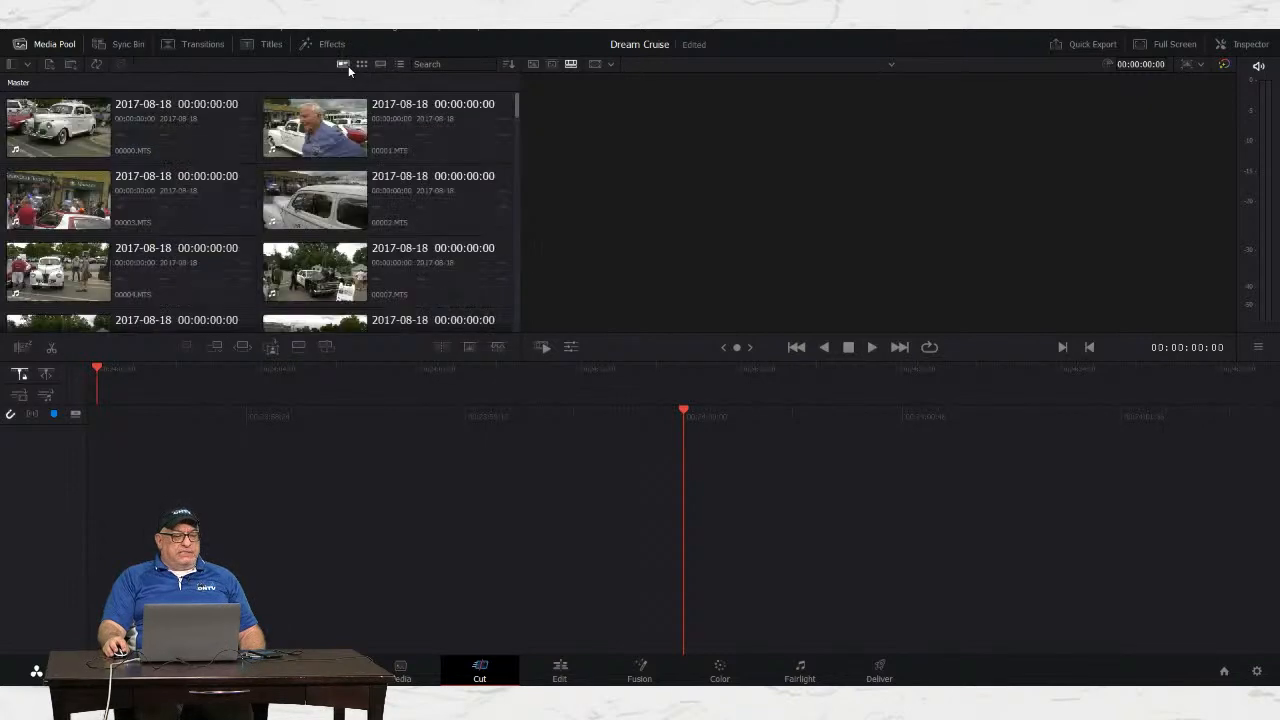
pyautogui.click(399, 64)
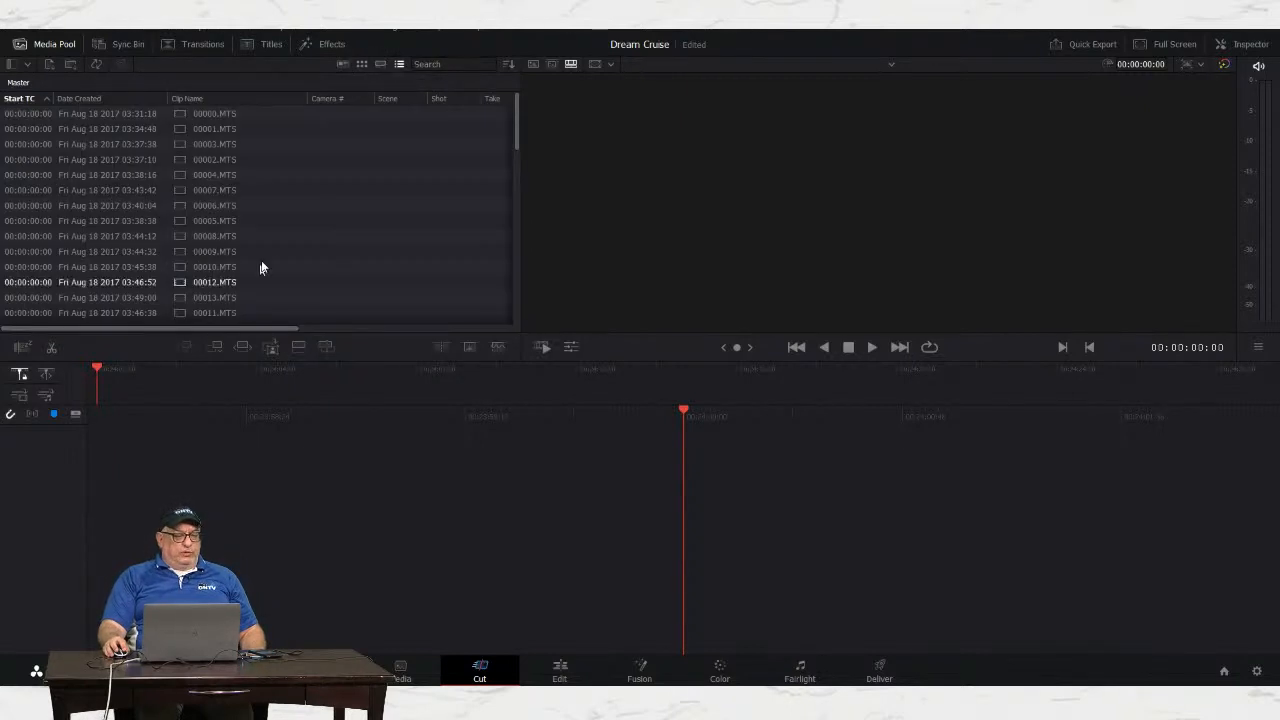
pyautogui.click(362, 66)
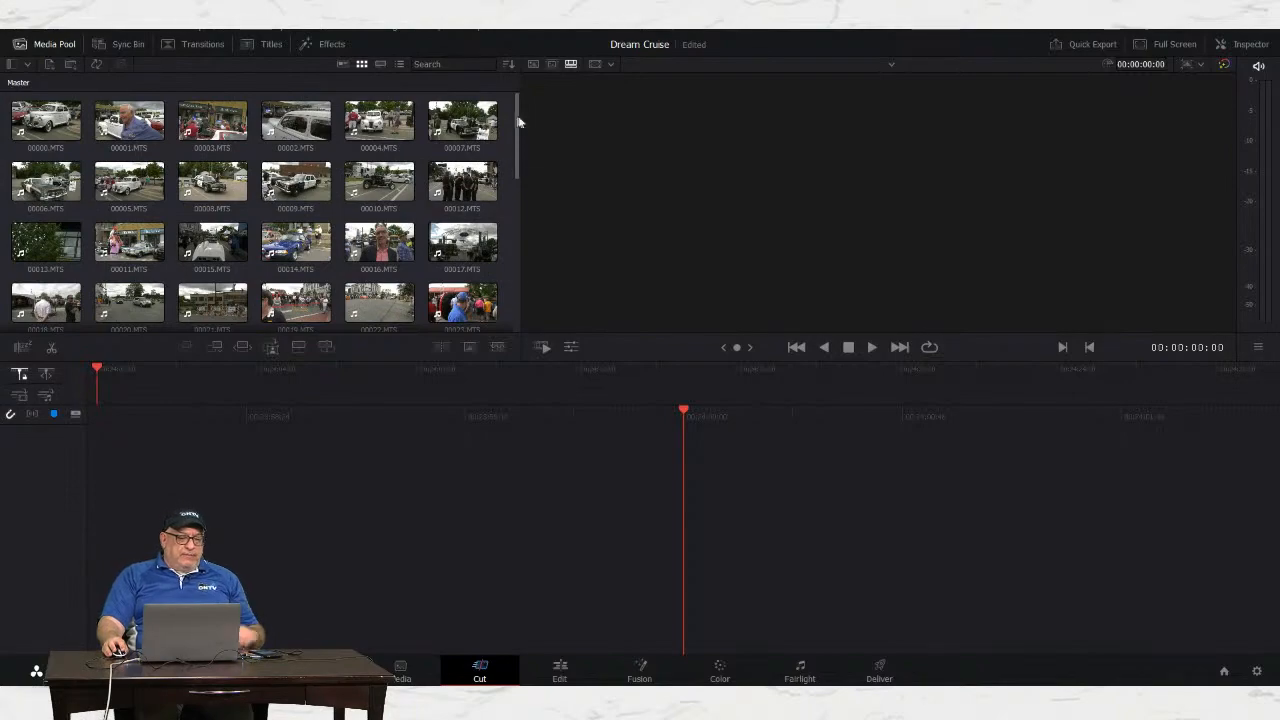
# Step: Scroll down the media pool and load clip 00029.MTS into the viewer
pyautogui.moveTo(515, 121); pyautogui.dragTo(511, 188)
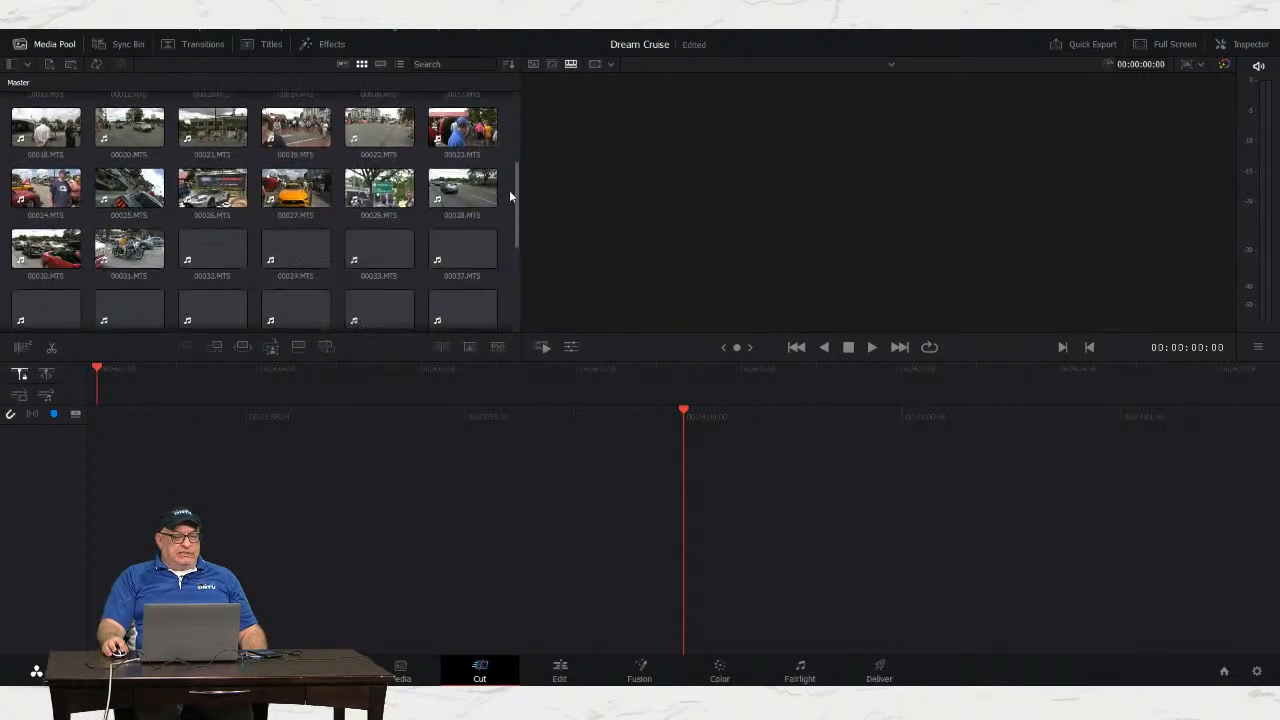
pyautogui.moveTo(517, 180)
pyautogui.mouseDown()
pyautogui.moveTo(505, 213)
pyautogui.moveTo(510, 180)
pyautogui.mouseUp()
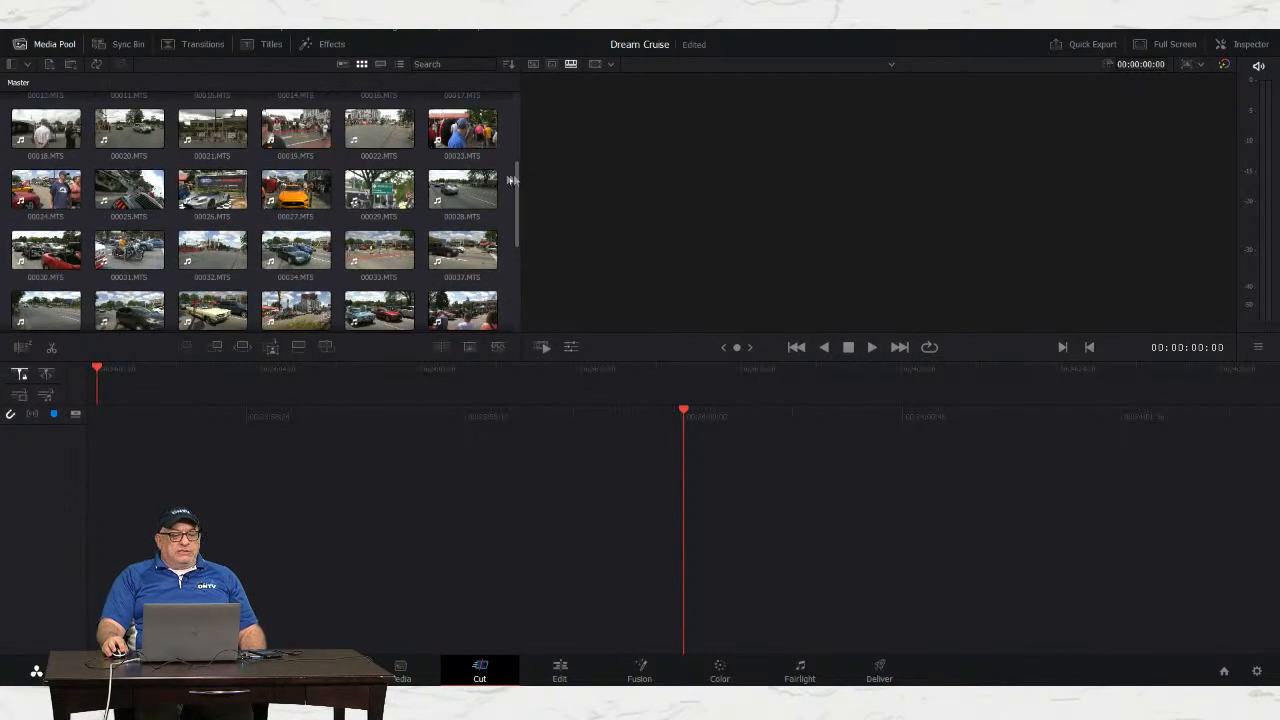
pyautogui.click(378, 184)
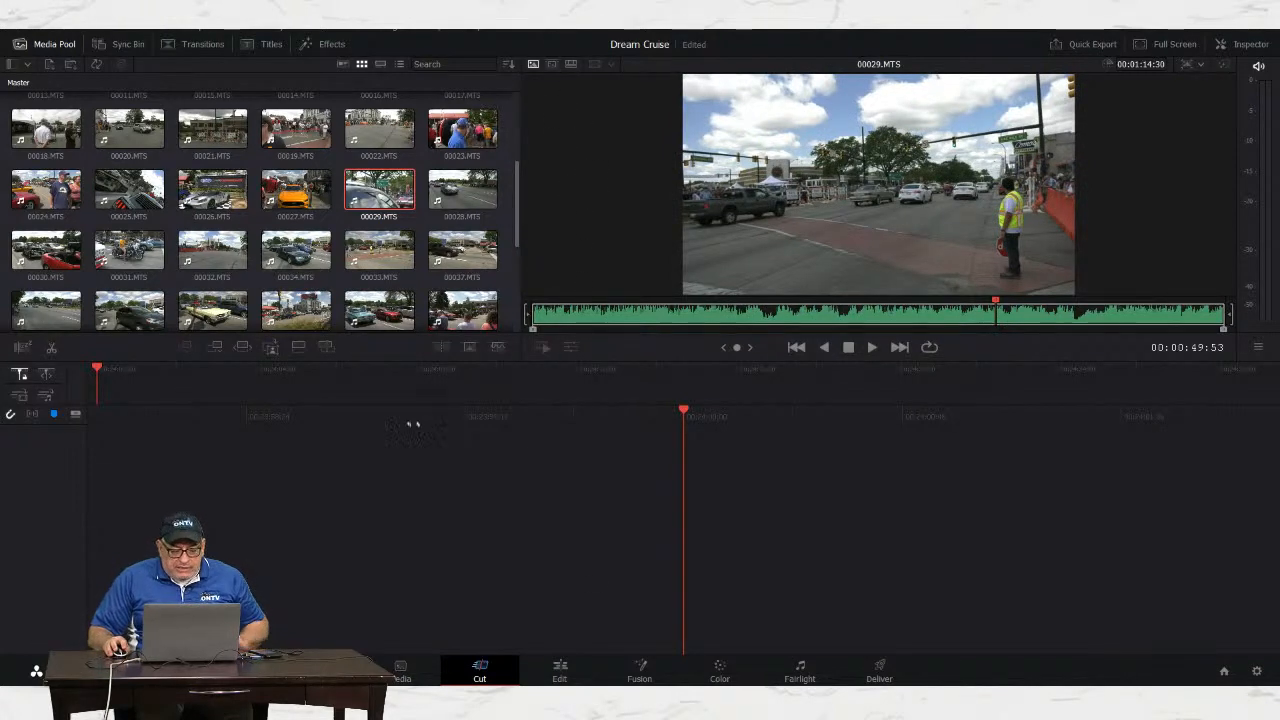
# Step: On the Edit page, mark in and out points on 00029.MTS and drag it onto a new timeline
pyautogui.click(561, 677)
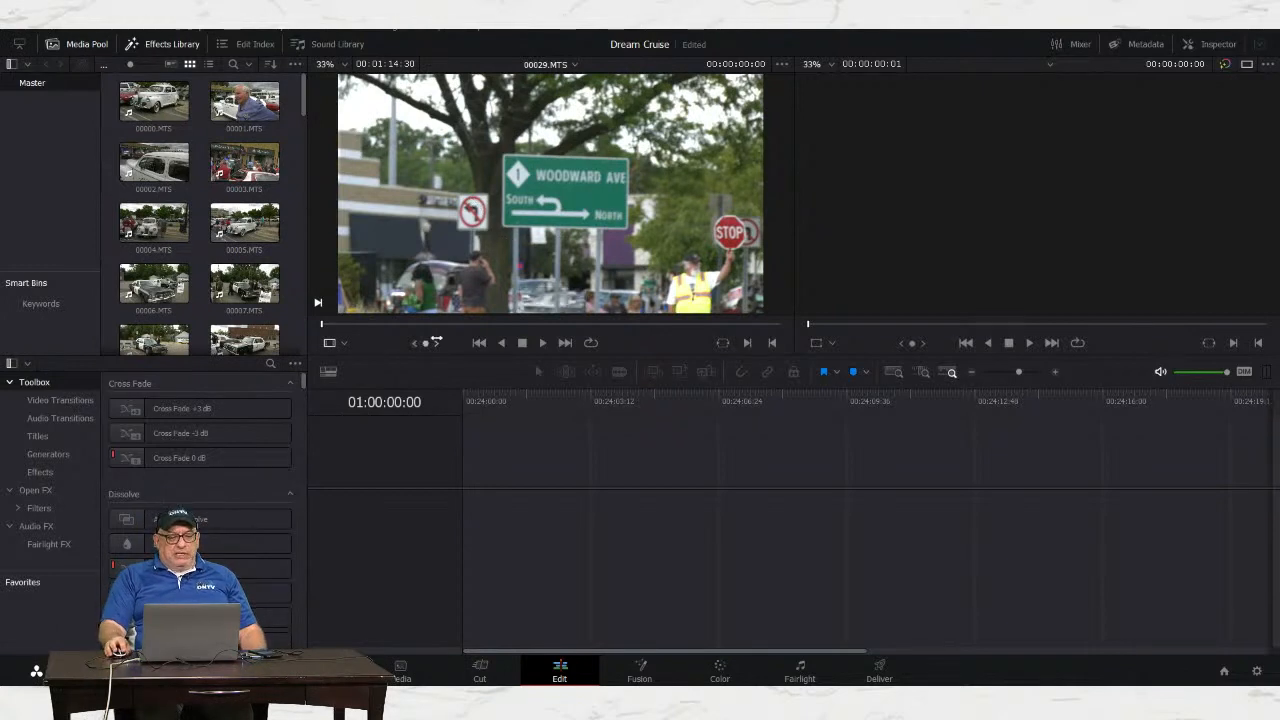
pyautogui.moveTo(324, 327); pyautogui.dragTo(406, 324)
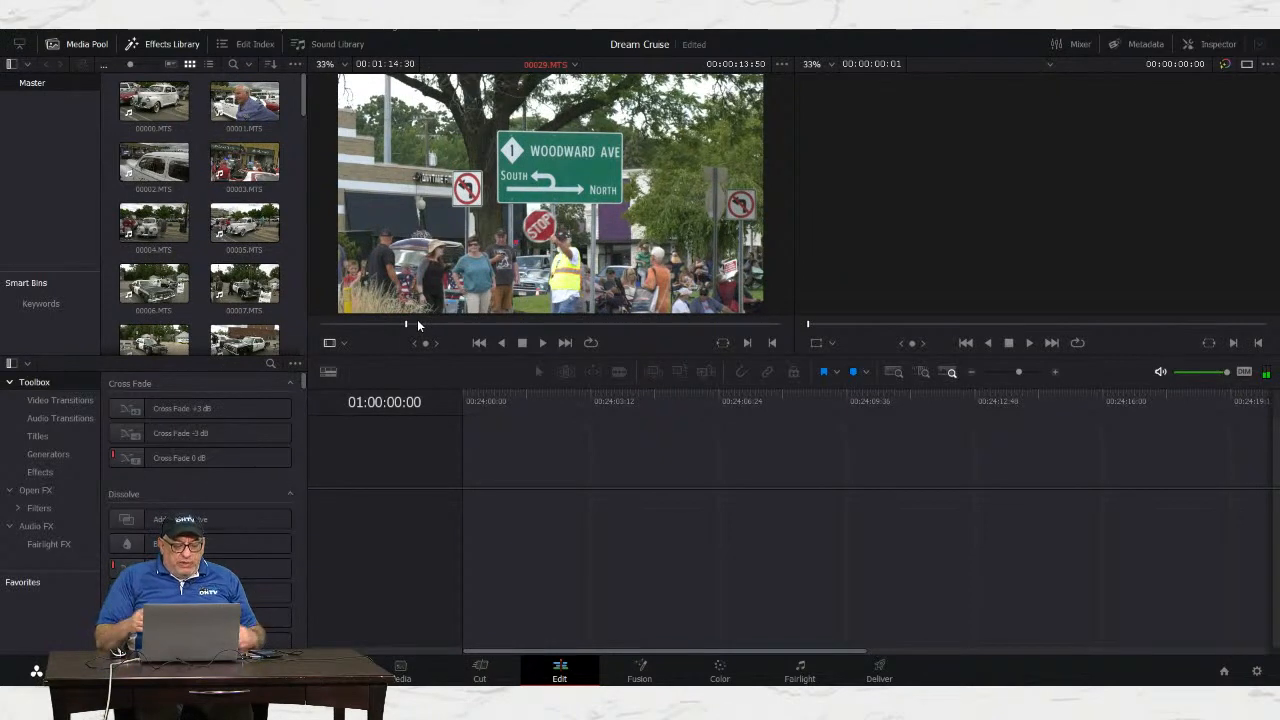
pyautogui.press('i')
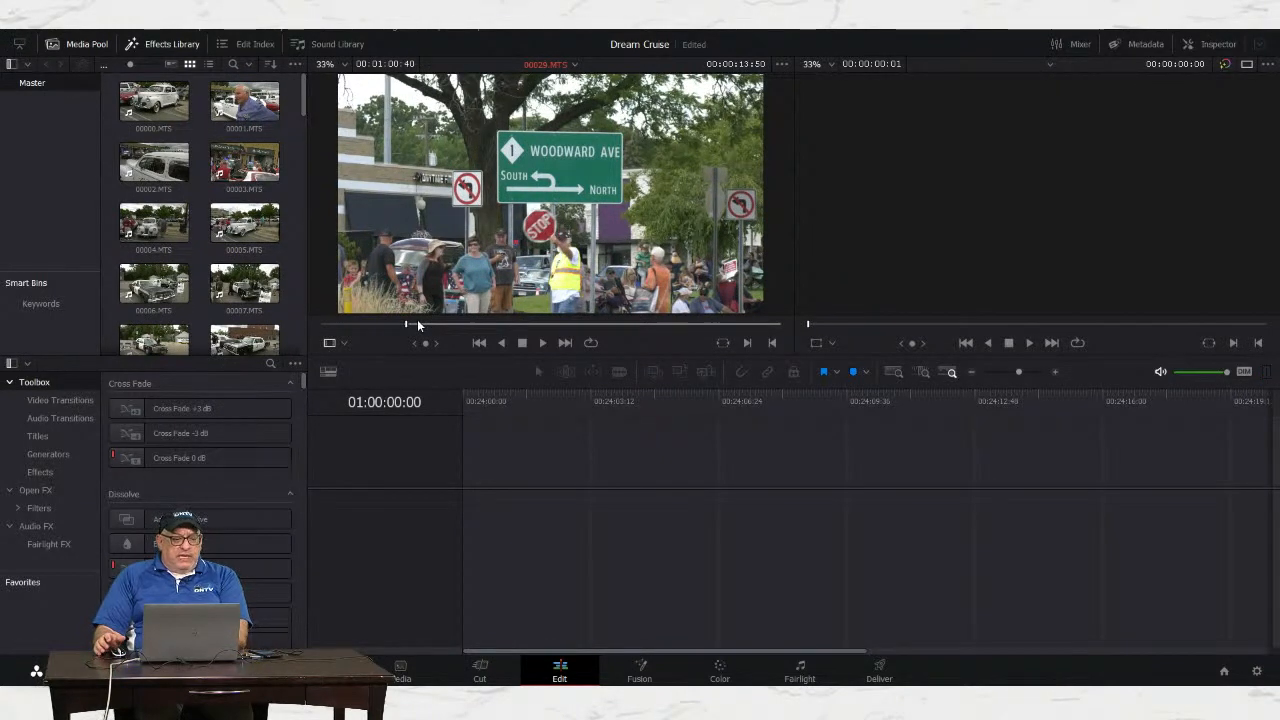
pyautogui.press('space')
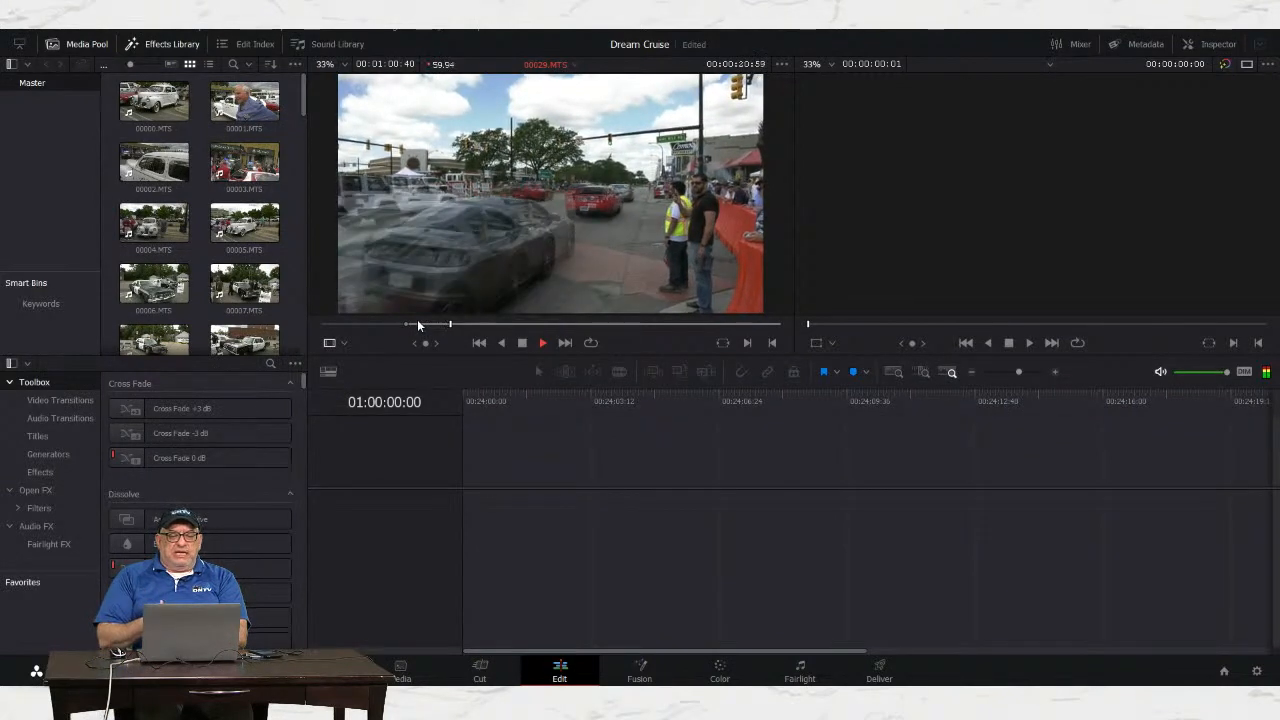
pyautogui.press('space')
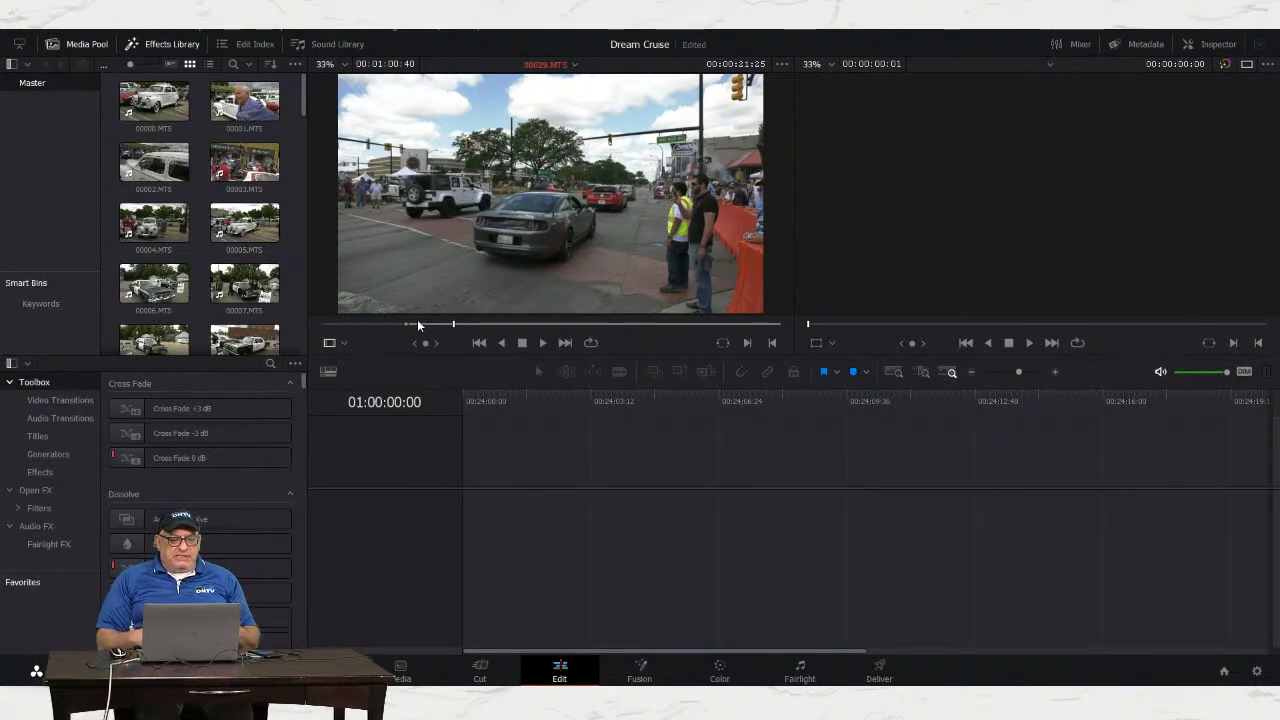
pyautogui.press('o')
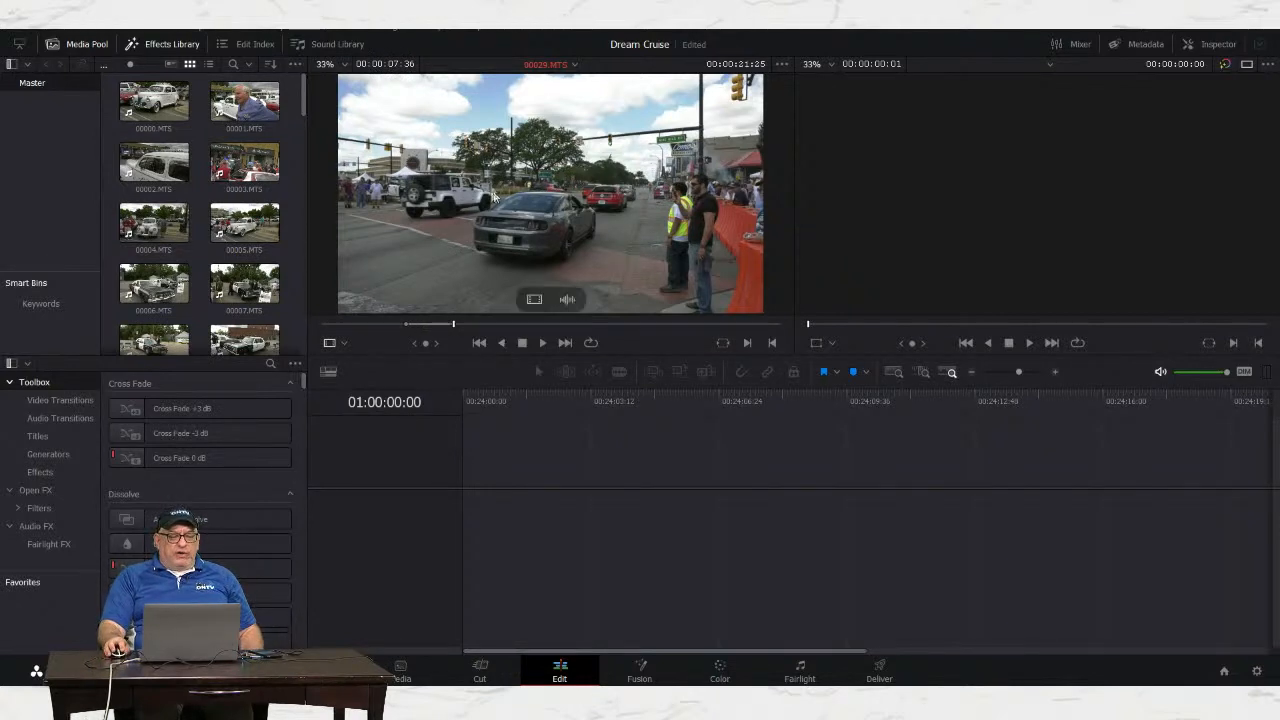
pyautogui.moveTo(490, 162); pyautogui.dragTo(462, 500)
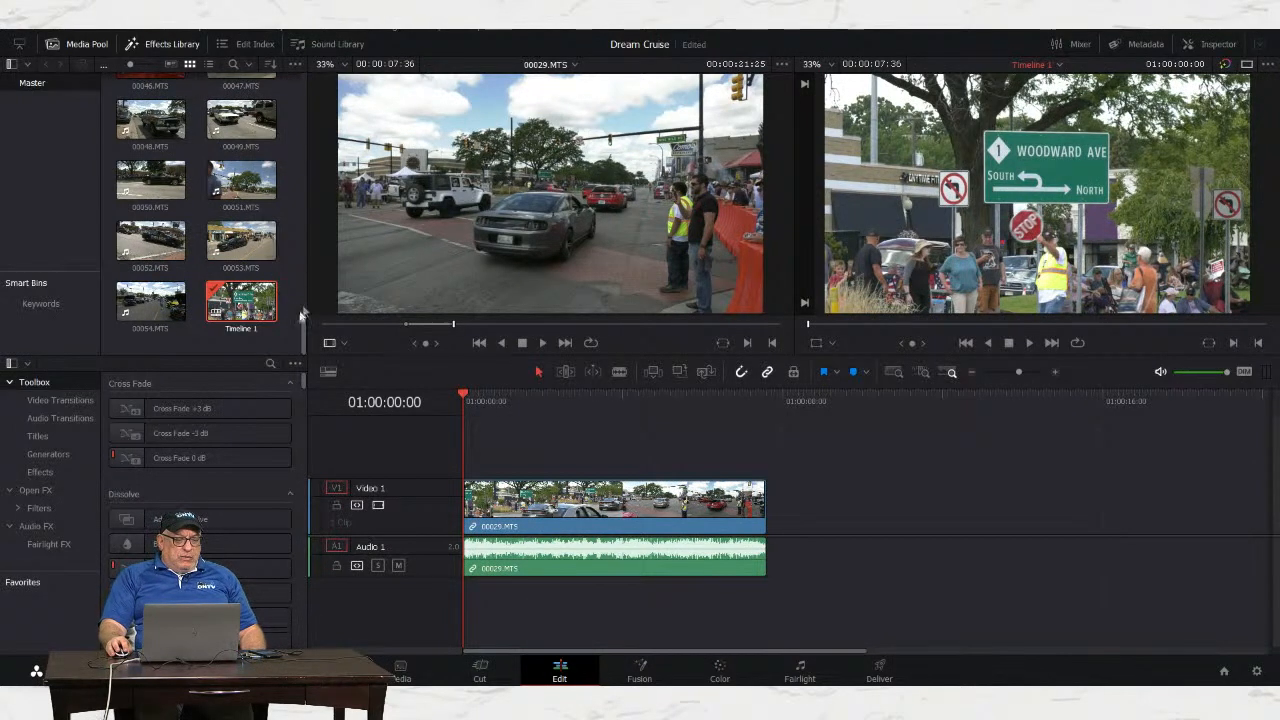
# Step: Mark 00030.MTS from 00:00:04:17 to an out point and append it after 00029.MTS
pyautogui.moveTo(301, 330); pyautogui.dragTo(278, 232)
pyautogui.click(145, 173)
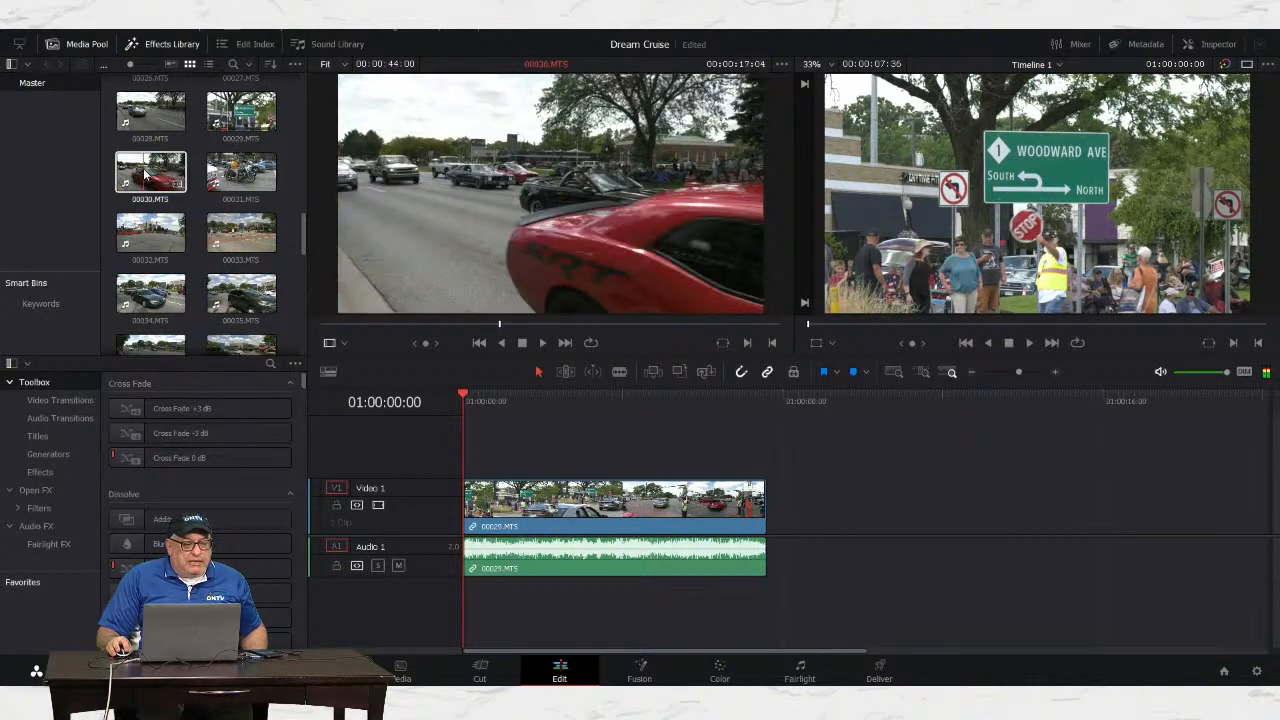
pyautogui.click(341, 322)
pyautogui.moveTo(341, 321); pyautogui.dragTo(366, 329)
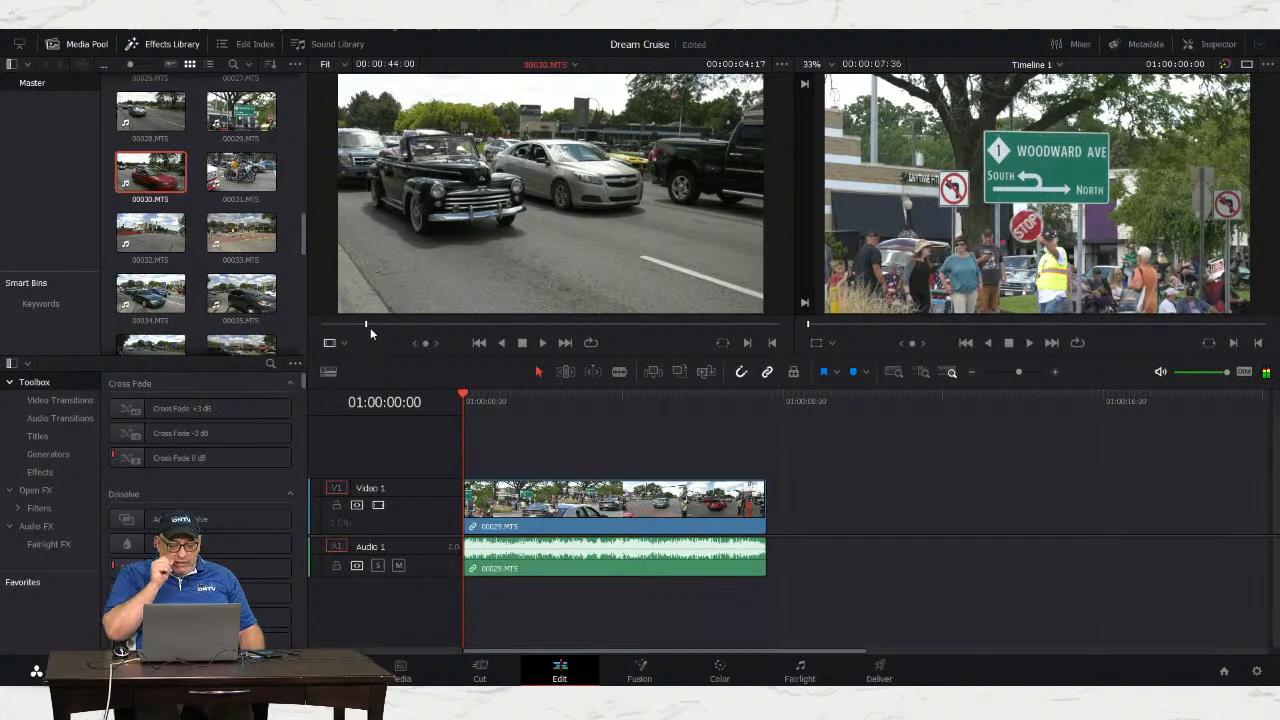
pyautogui.press('i')
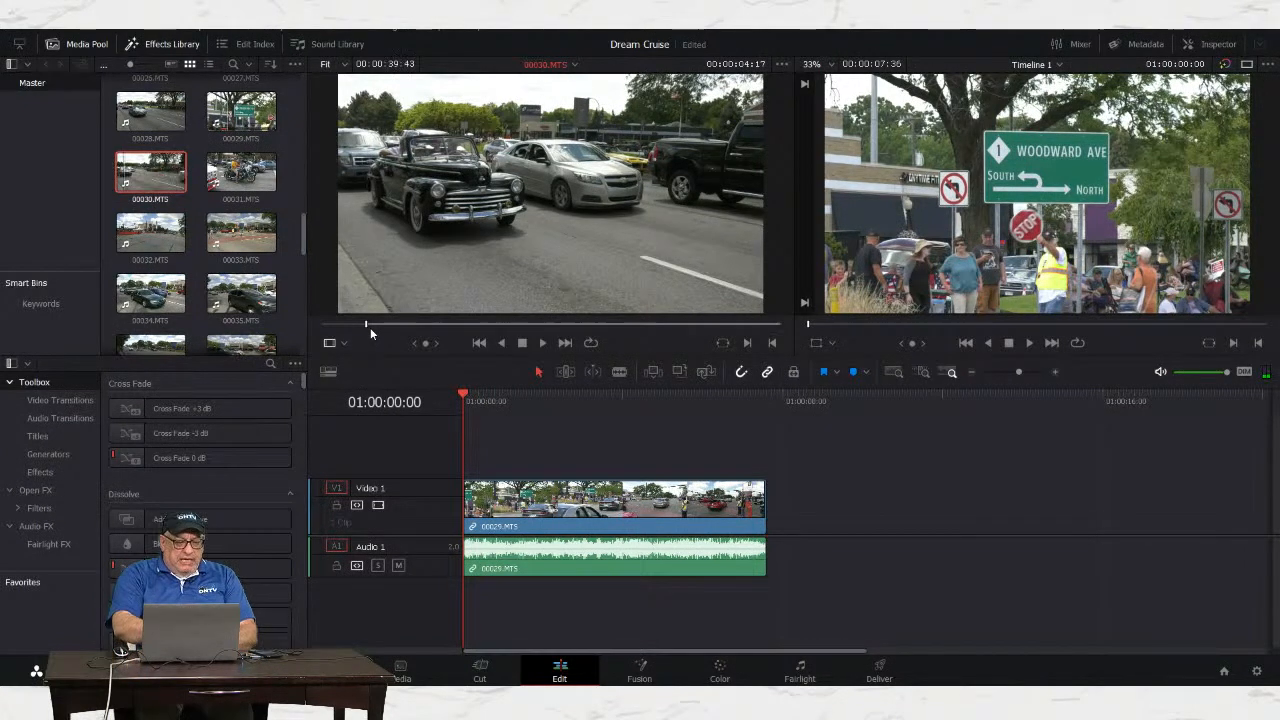
pyautogui.press('space')
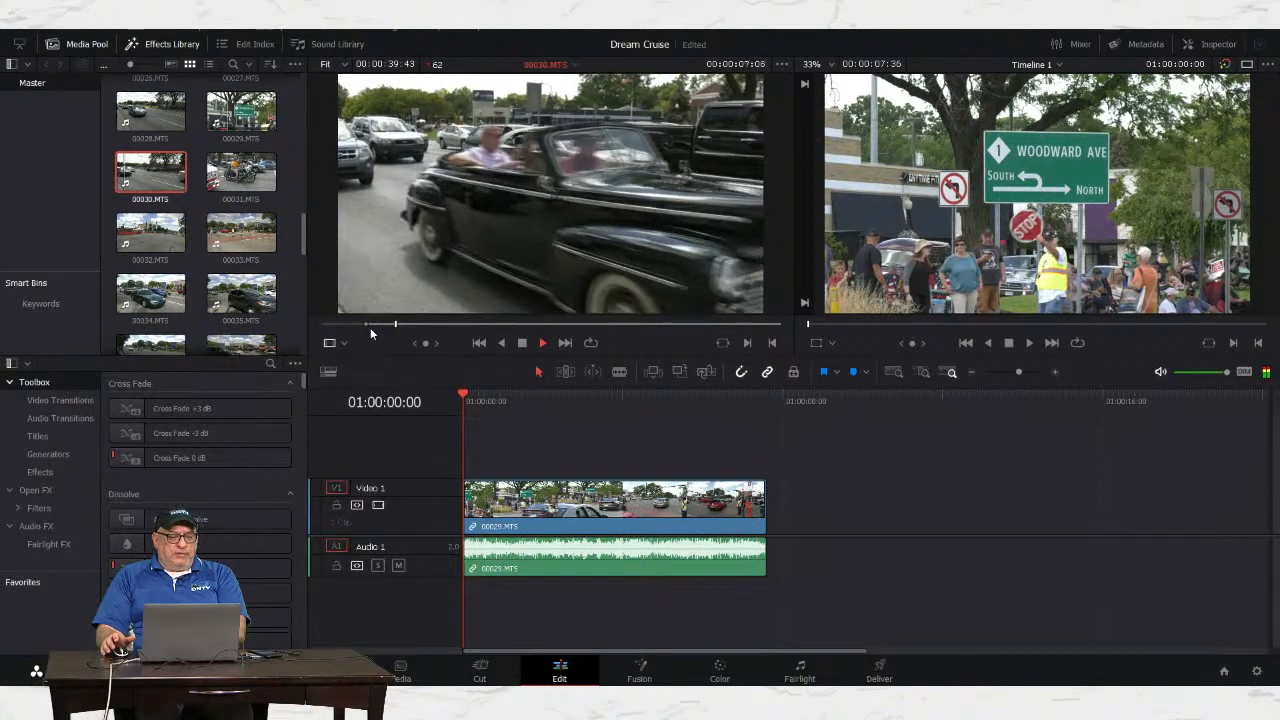
pyautogui.press('space')
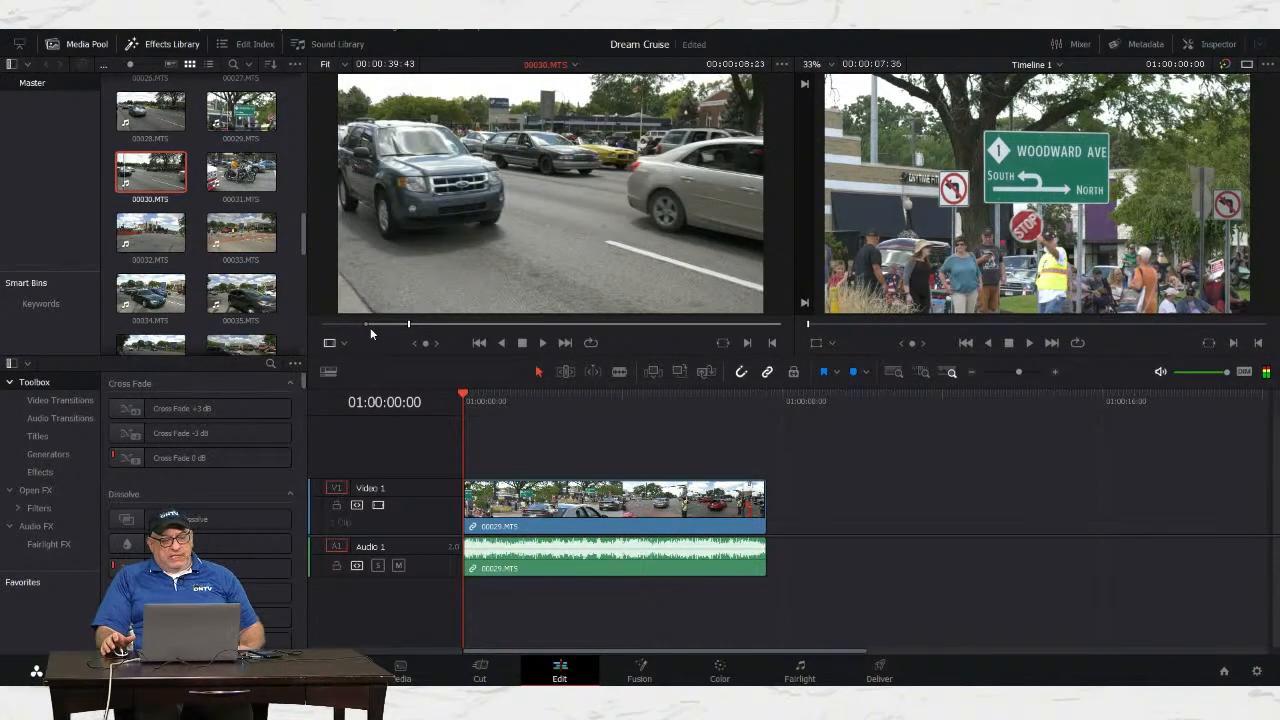
pyautogui.press('o')
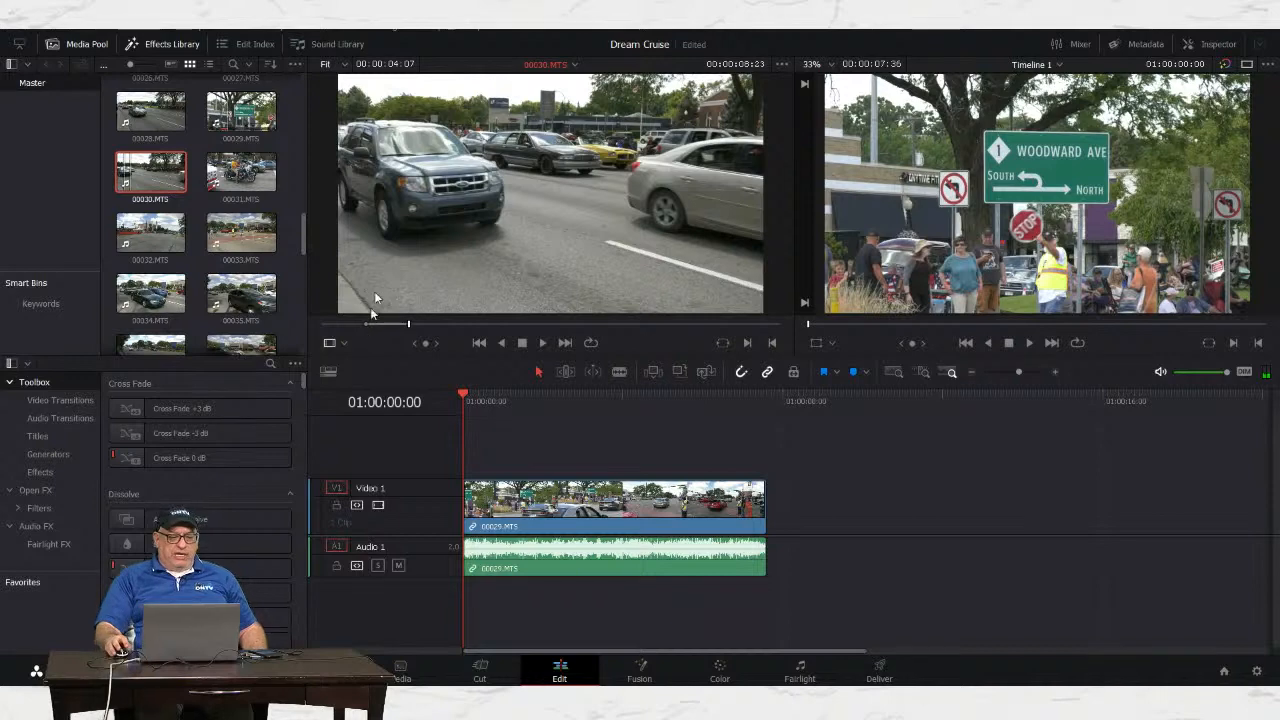
pyautogui.moveTo(530, 160); pyautogui.dragTo(771, 515)
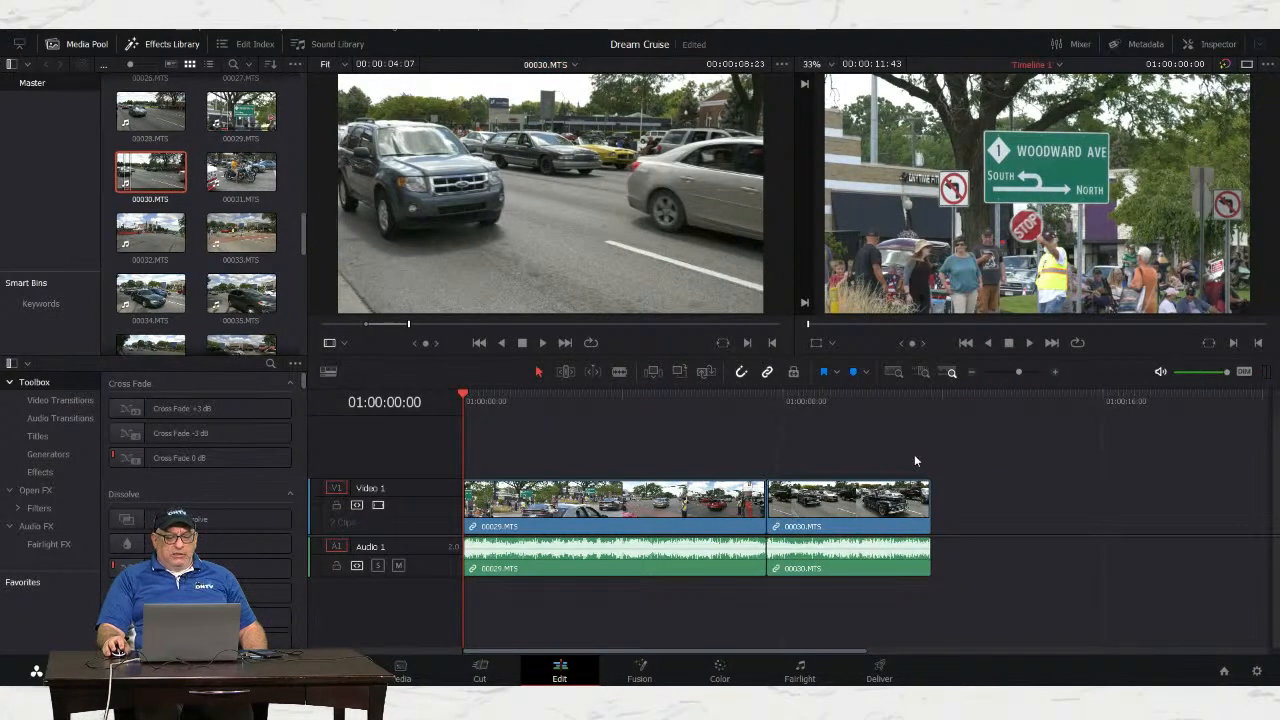
pyautogui.moveTo(697, 650); pyautogui.dragTo(753, 652)
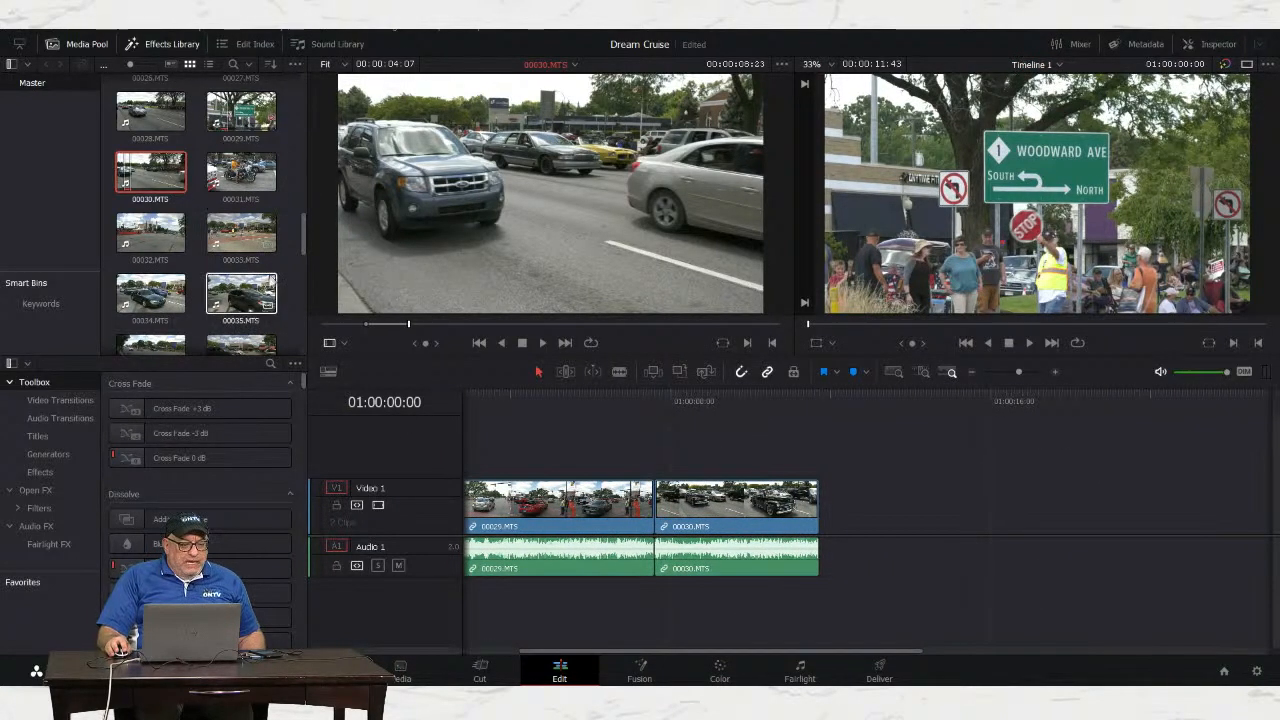
# Step: Mark an in/out range on 00032.MTS, append it after 00030.MTS, and play back the edit
pyautogui.click(139, 240)
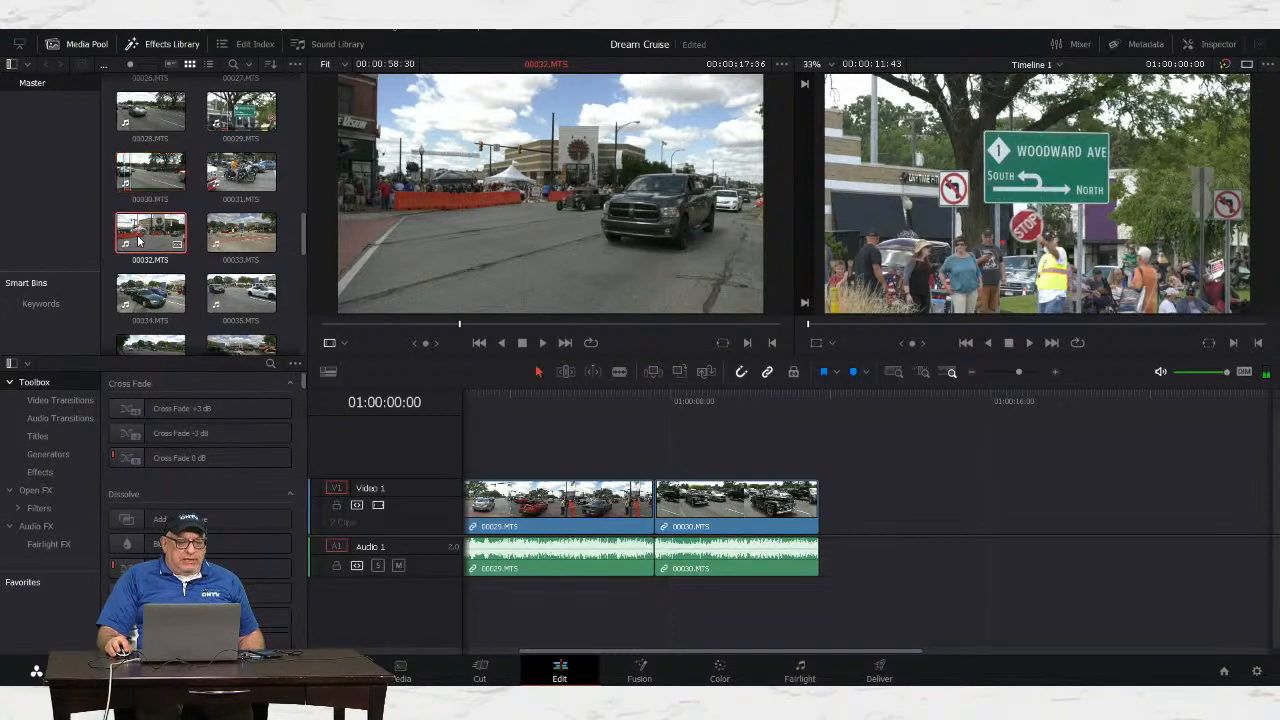
pyautogui.moveTo(333, 326); pyautogui.dragTo(408, 331)
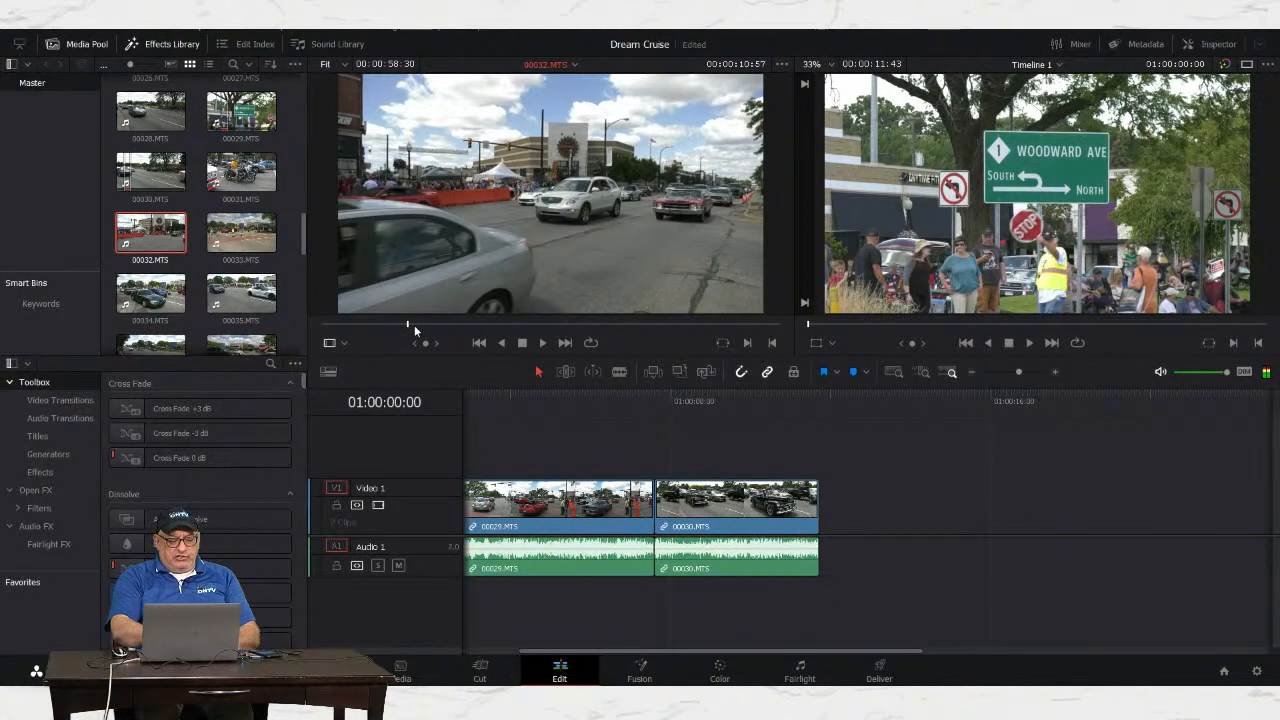
pyautogui.press('i')
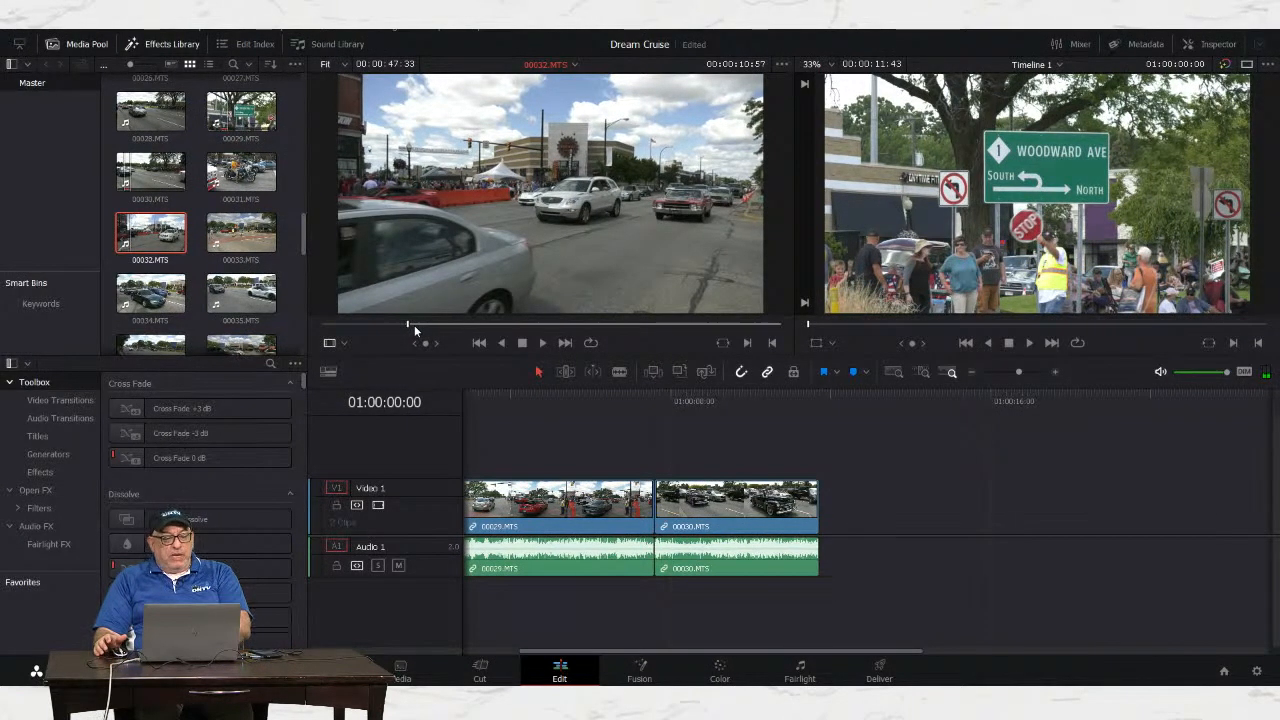
pyautogui.press('space')
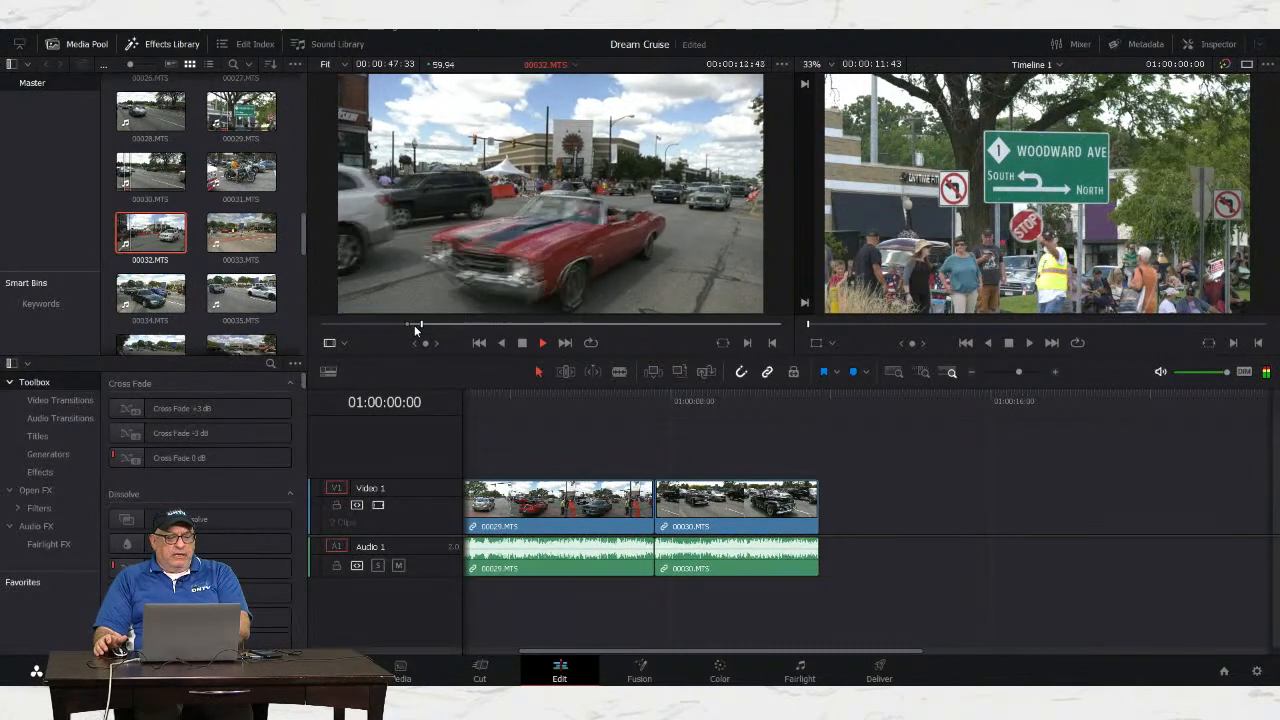
pyautogui.press('space')
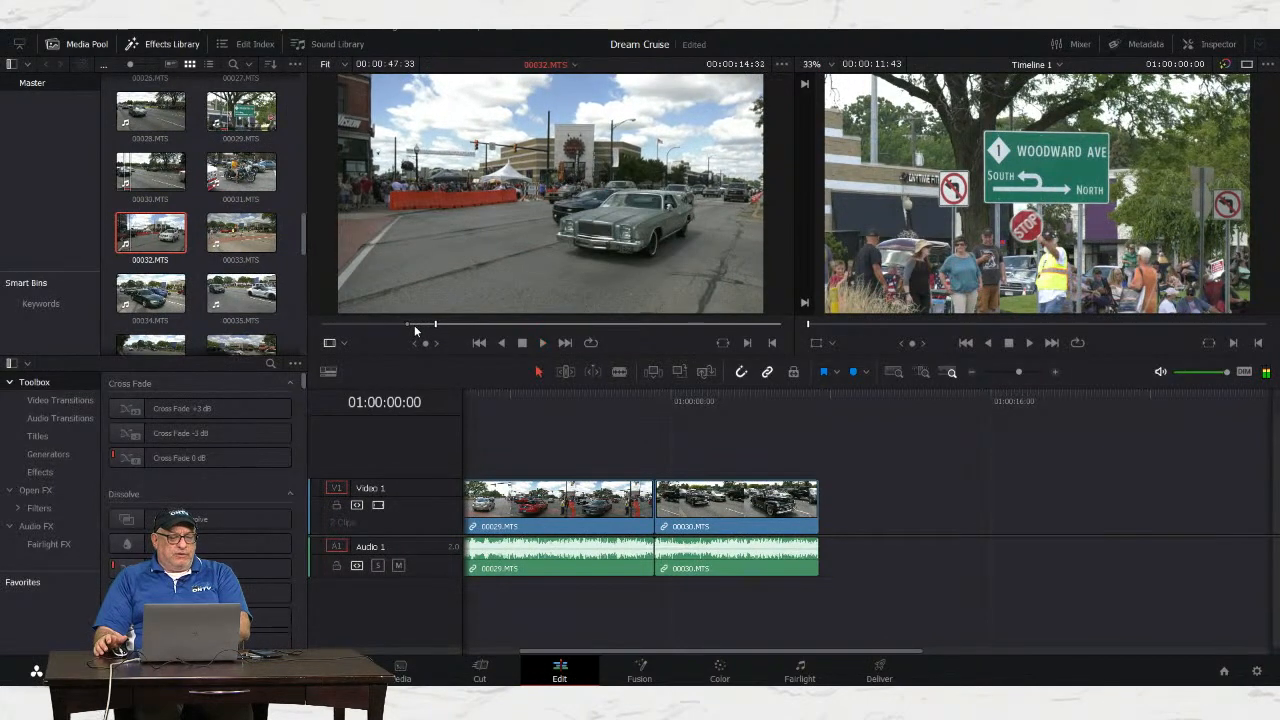
pyautogui.press('o')
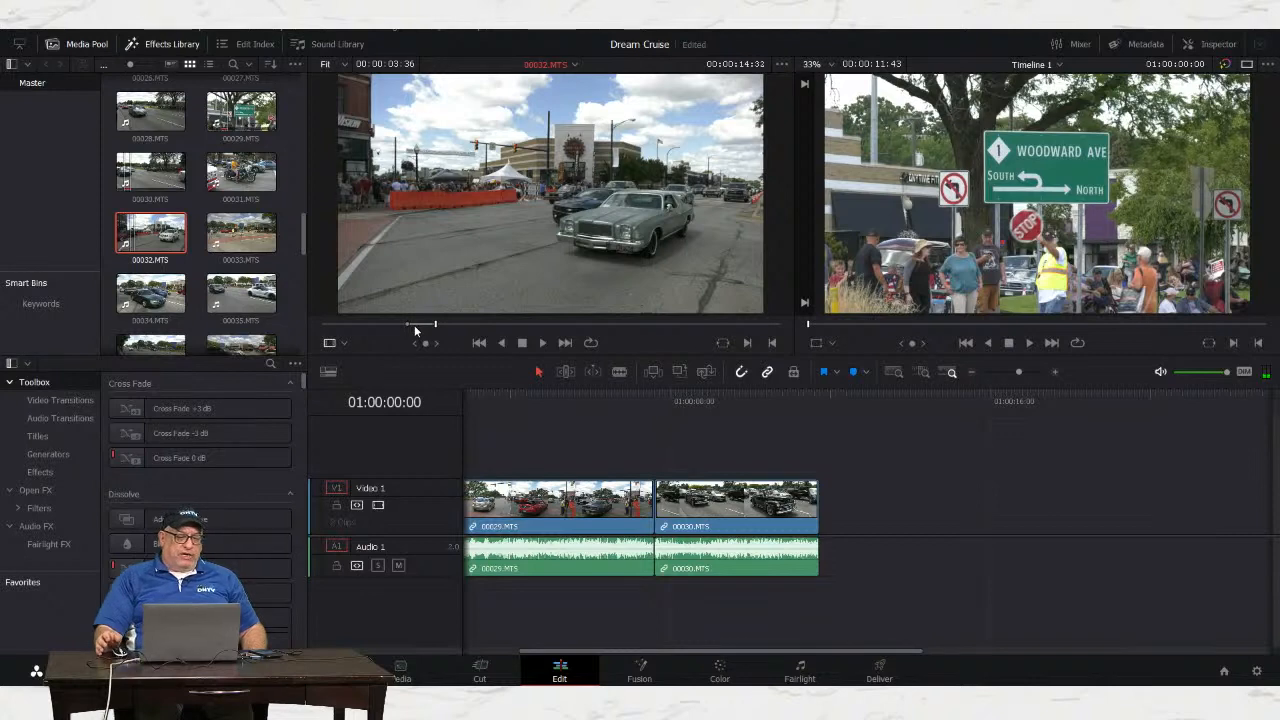
pyautogui.moveTo(560, 230); pyautogui.dragTo(808, 533)
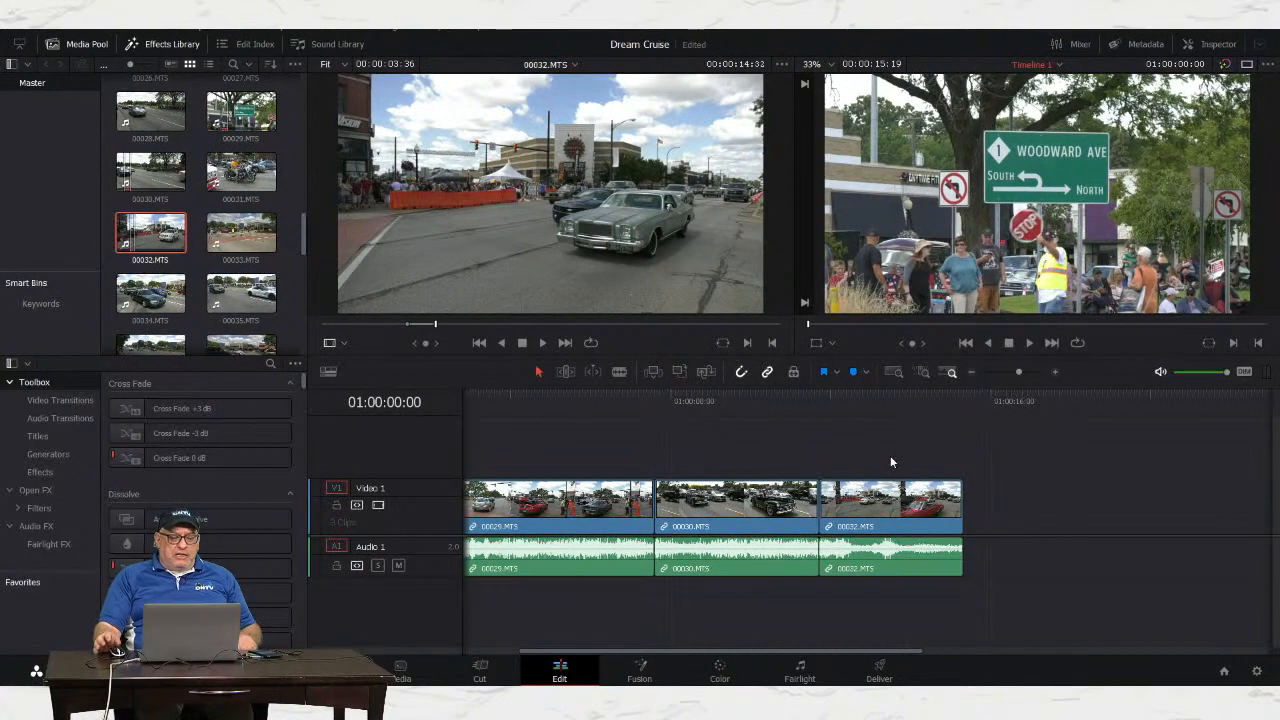
pyautogui.moveTo(535, 402); pyautogui.dragTo(437, 397)
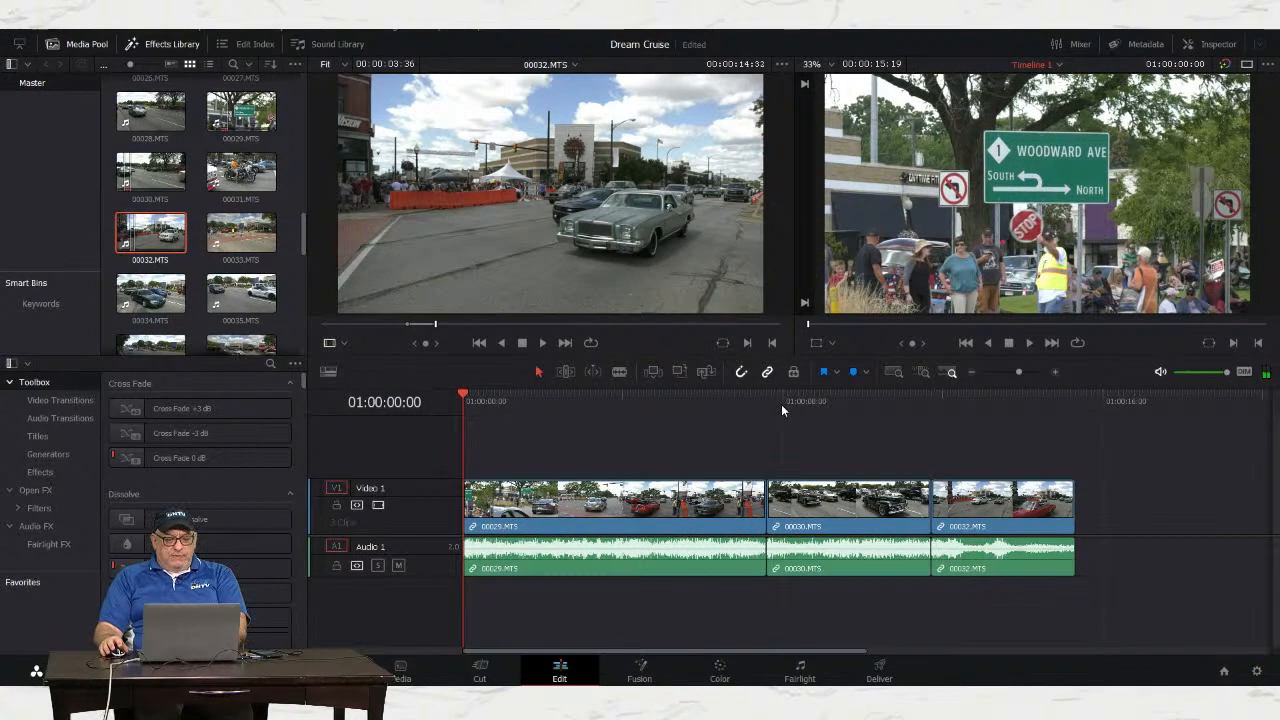
pyautogui.press('space')
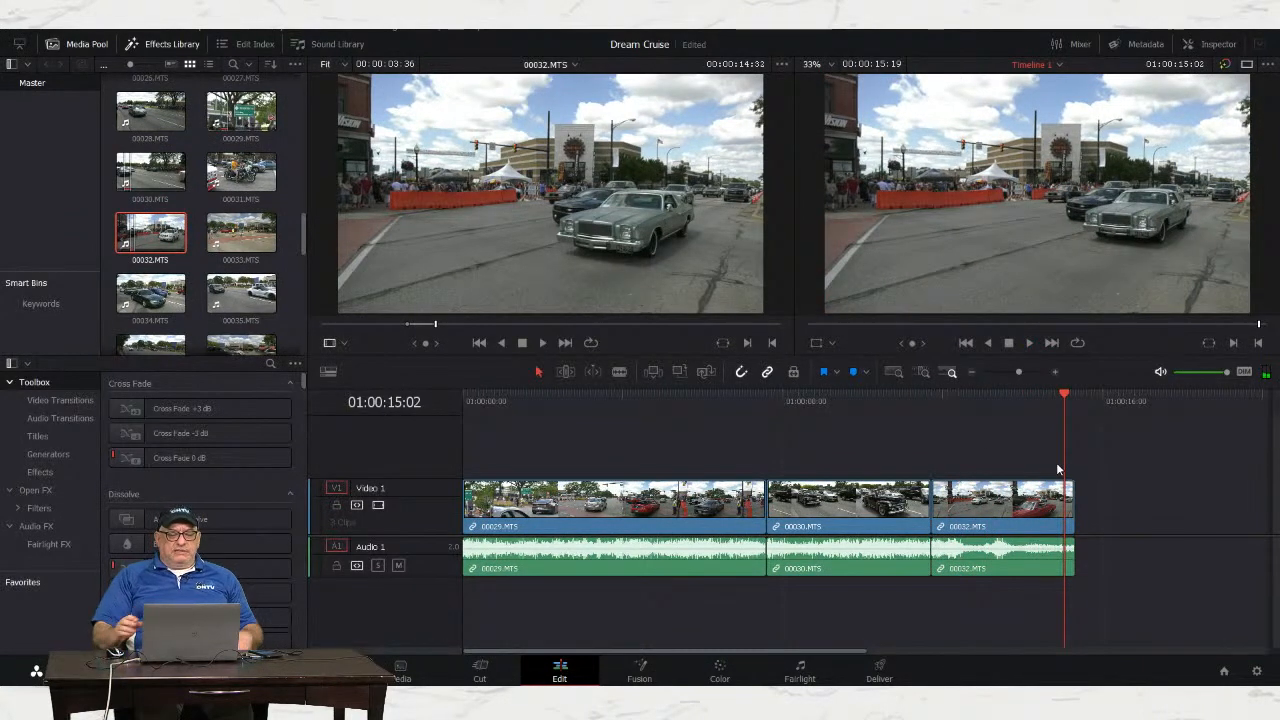
# Step: Load the interview clip 00016.MTS into the source viewer
pyautogui.click(291, 207)
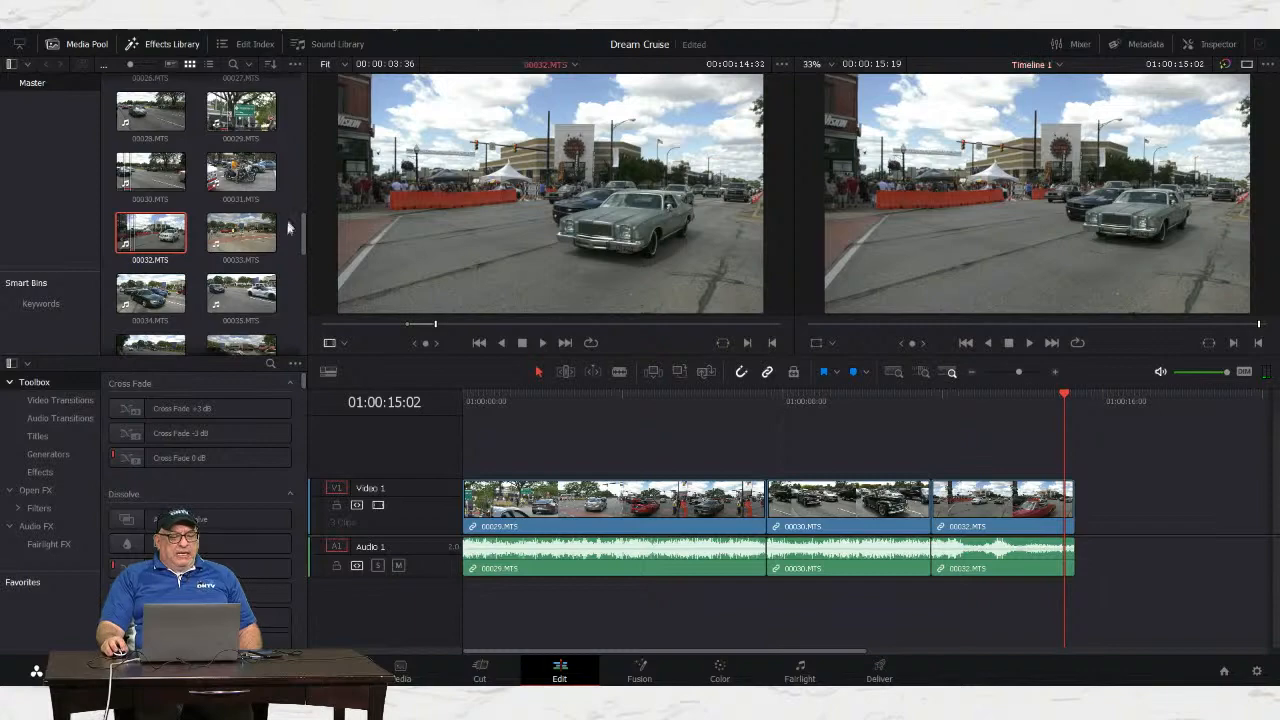
pyautogui.moveTo(302, 223); pyautogui.dragTo(320, 146)
pyautogui.click(140, 208)
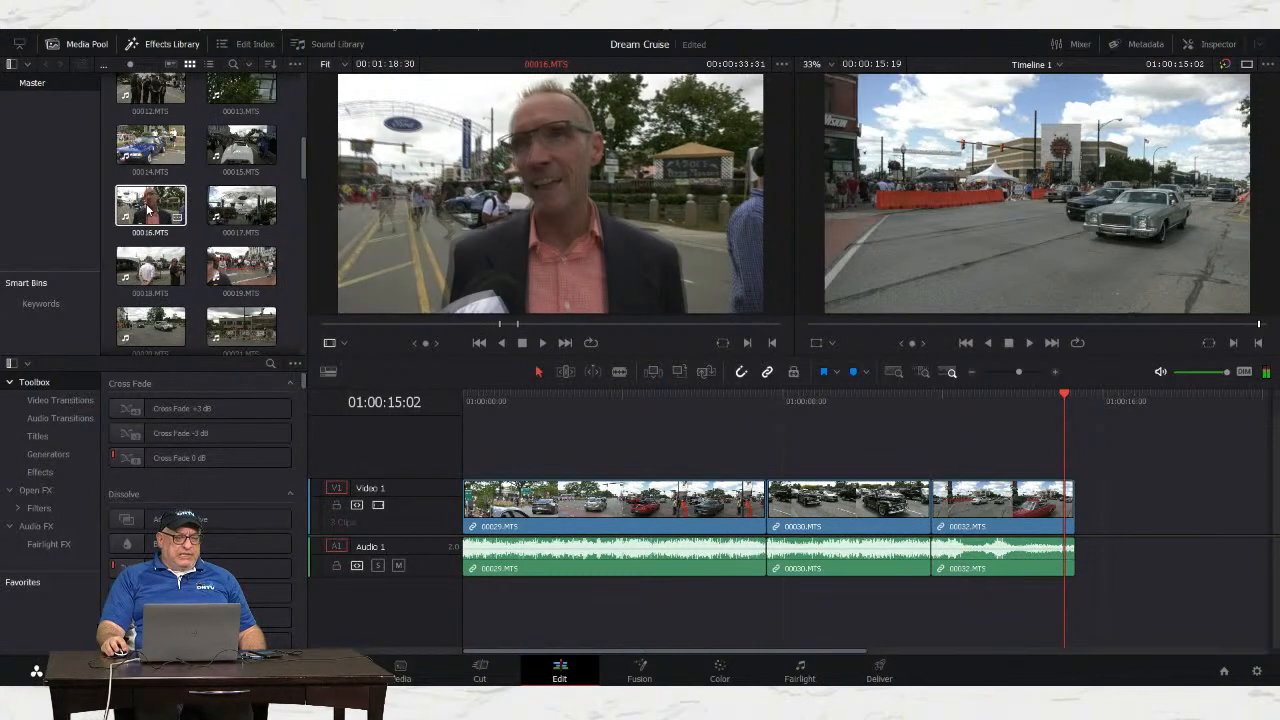
pyautogui.doubleClick(148, 210)
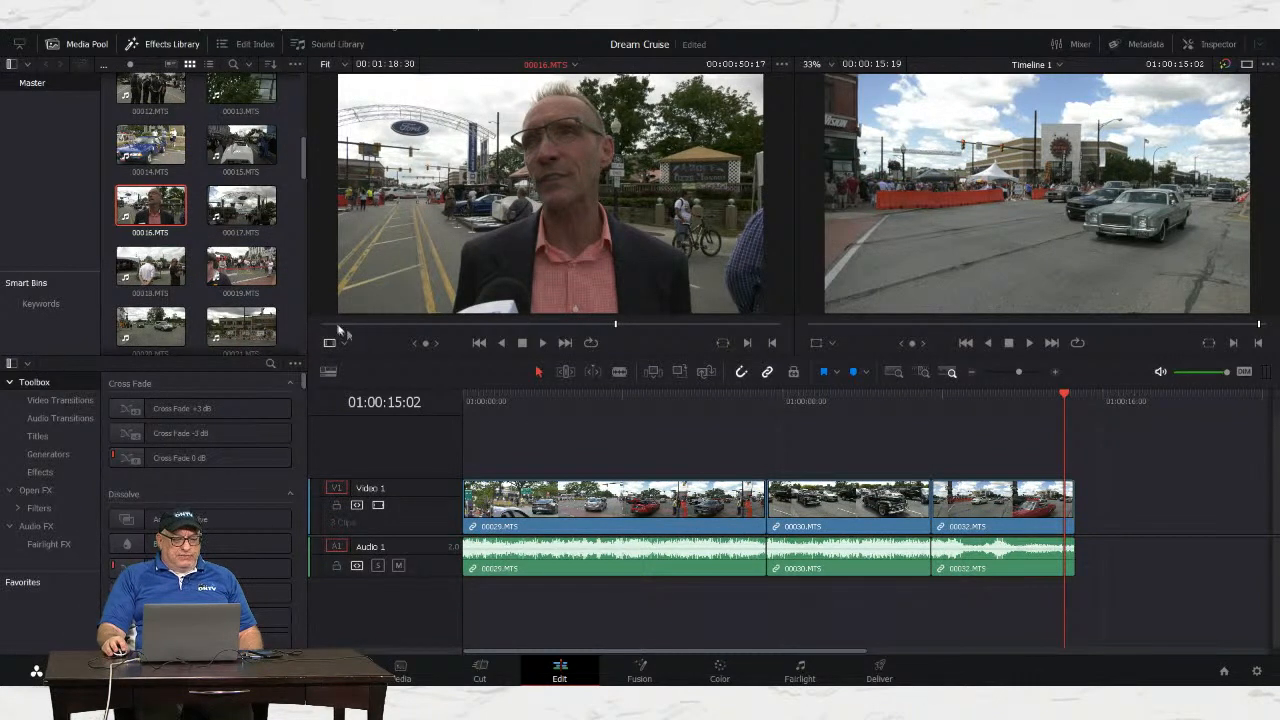
# Step: Preview the interview, mark the in point where the speaker begins, and find the excerpt's end
pyautogui.moveTo(336, 328); pyautogui.dragTo(371, 325)
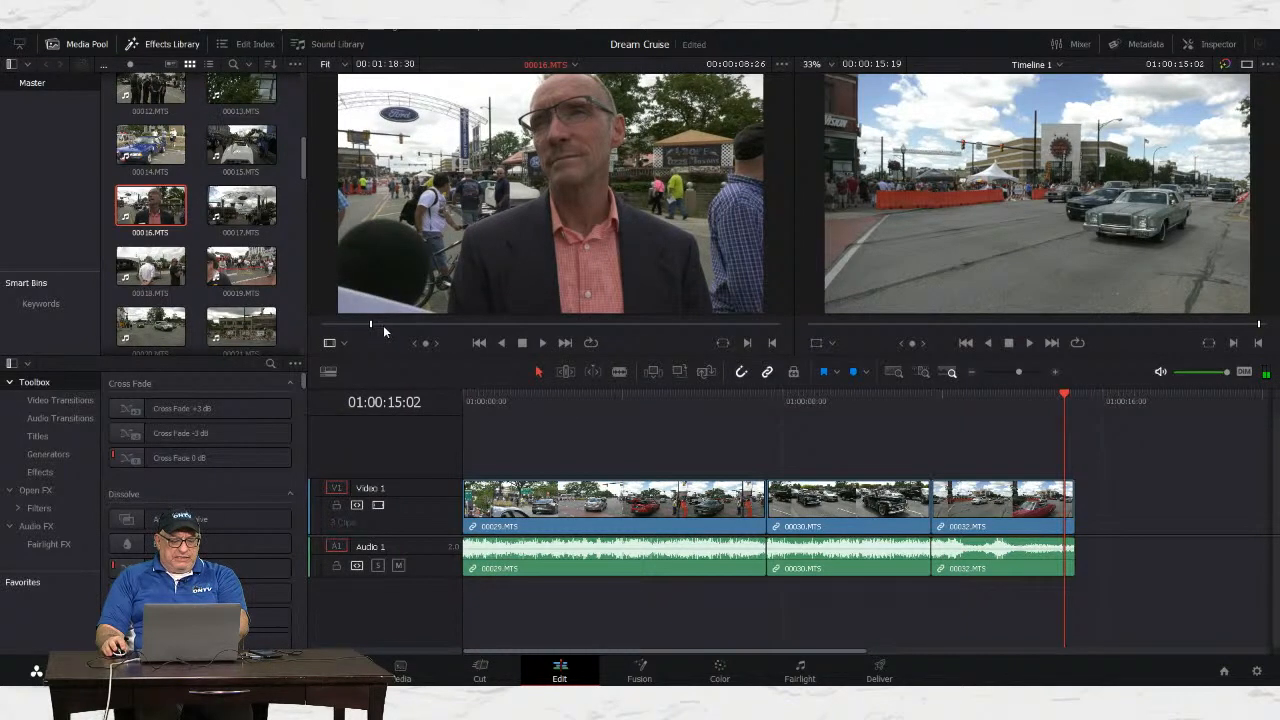
pyautogui.press('space')
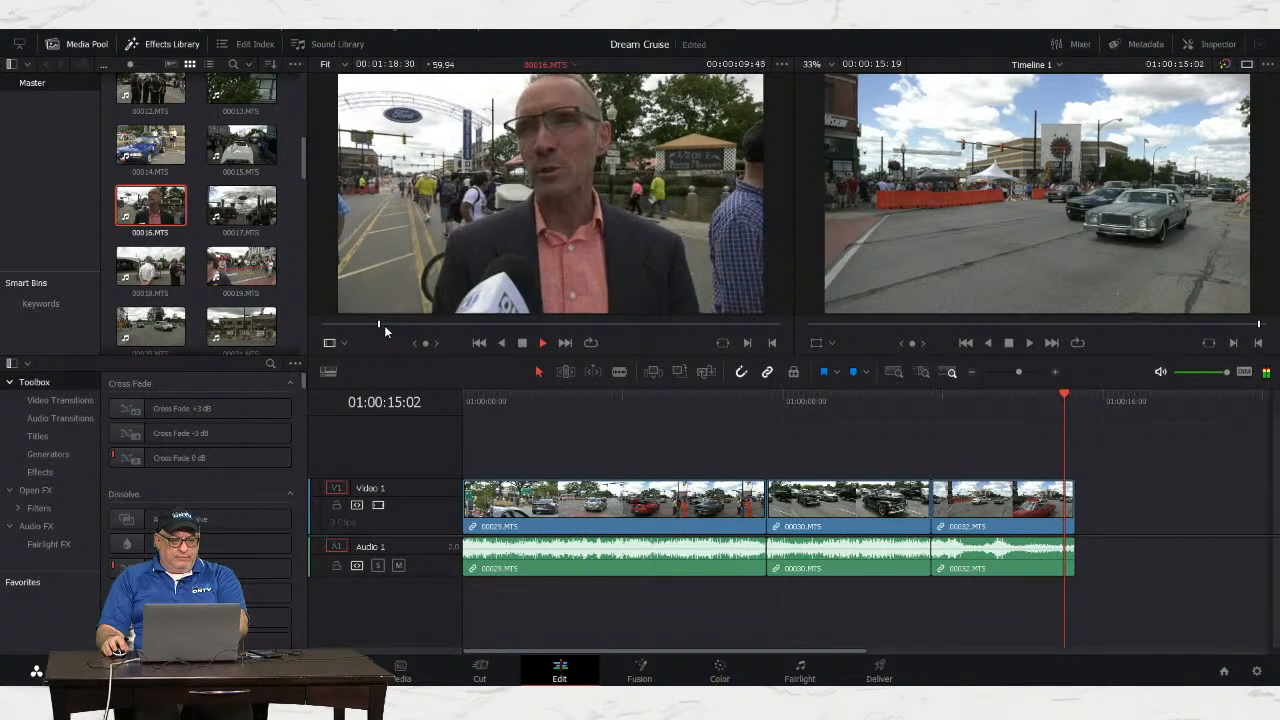
pyautogui.press('space')
pyautogui.moveTo(389, 326); pyautogui.dragTo(361, 331)
pyautogui.press('space')
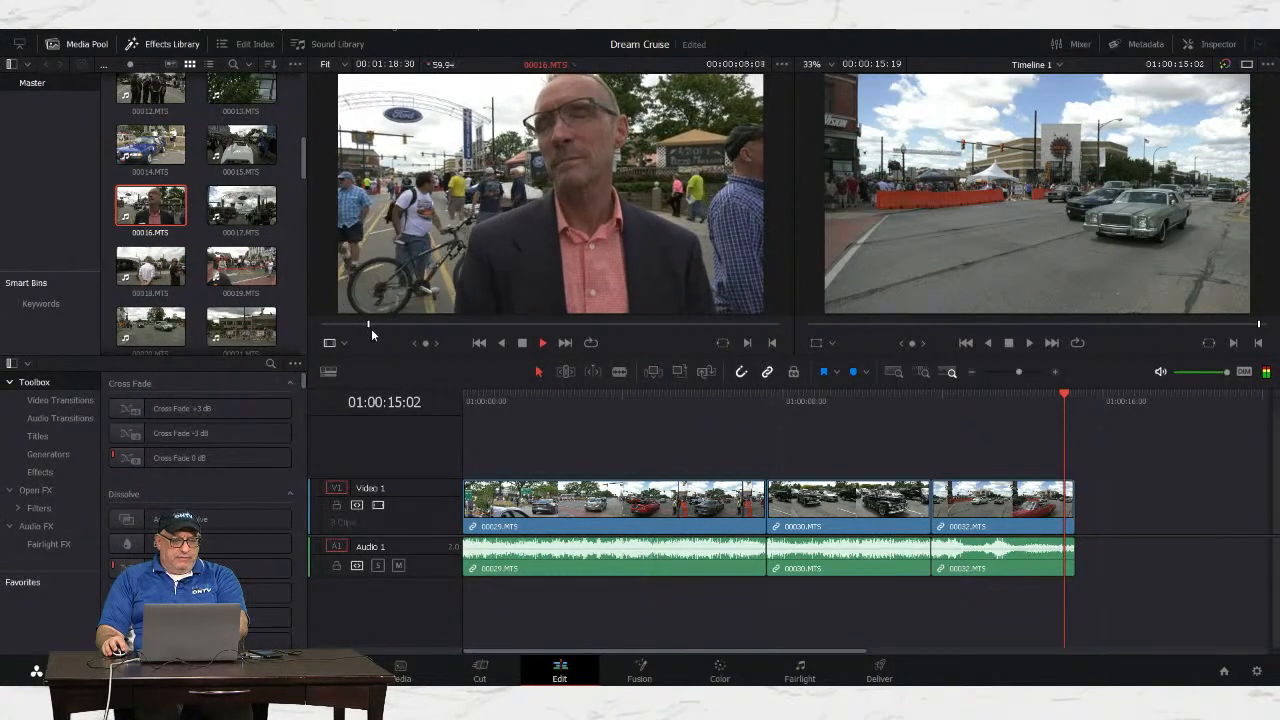
pyautogui.press('Left')
pyautogui.press('Left')
pyautogui.press('Left')
pyautogui.press('Left')
pyautogui.press('Left')
pyautogui.press('Left')
pyautogui.press('Left')
pyautogui.press('Left')
pyautogui.press('Left')
pyautogui.press('Left')
pyautogui.press('Left')
pyautogui.press('Left')
pyautogui.press('Left')
pyautogui.press('Left')
pyautogui.press('Left')
pyautogui.press('Left')
pyautogui.press('Left')
pyautogui.press('Left')
pyautogui.press('Left')
pyautogui.press('Left')
pyautogui.press('Left')
pyautogui.press('Left')
pyautogui.press('Left')
pyautogui.press('Left')
pyautogui.press('Left')
pyautogui.press('Left')
pyautogui.press('Left')
pyautogui.press('Left')
pyautogui.press('Left')
pyautogui.press('Left')
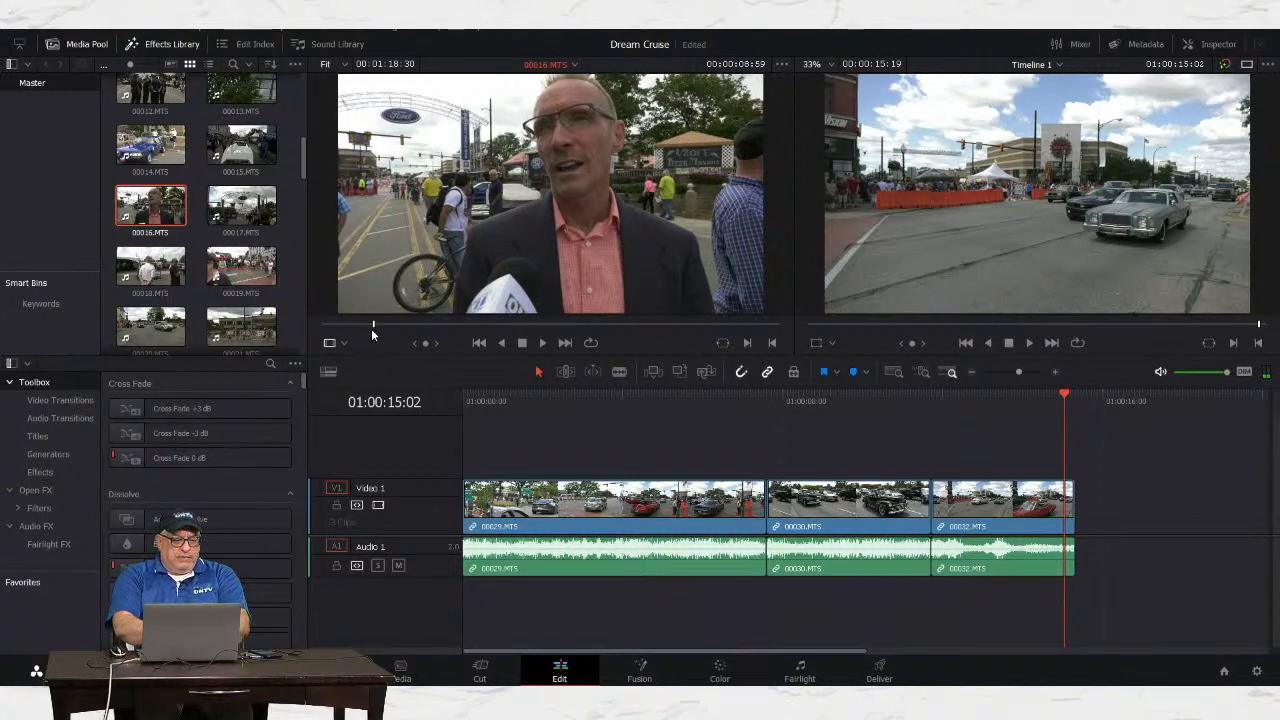
pyautogui.press('i')
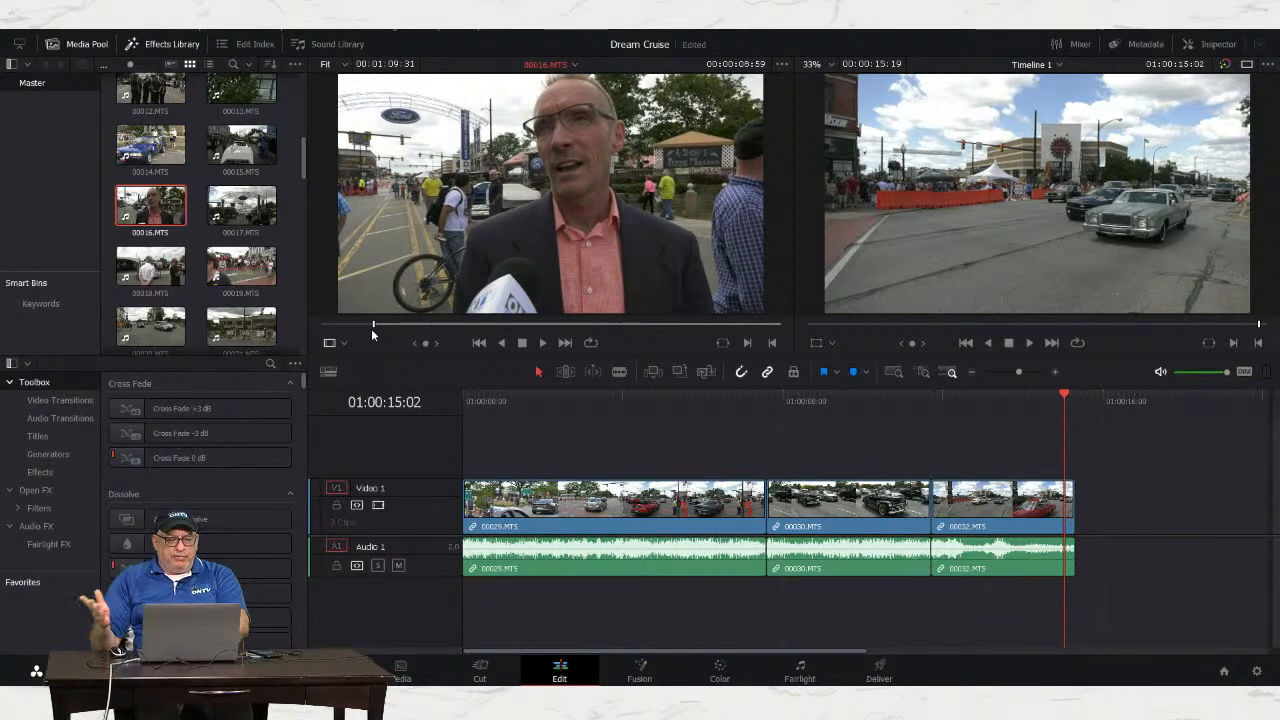
pyautogui.press('space')
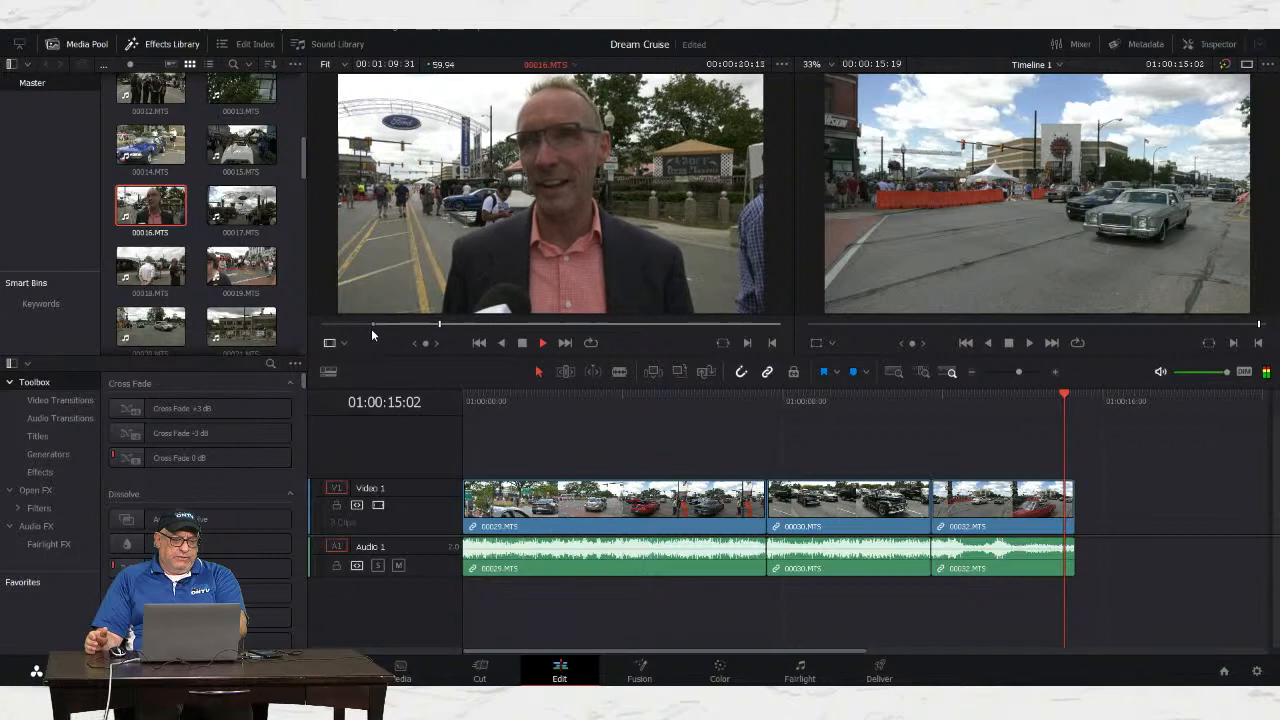
pyautogui.press('space')
pyautogui.press('Left')
pyautogui.press('Left')
pyautogui.press('Left')
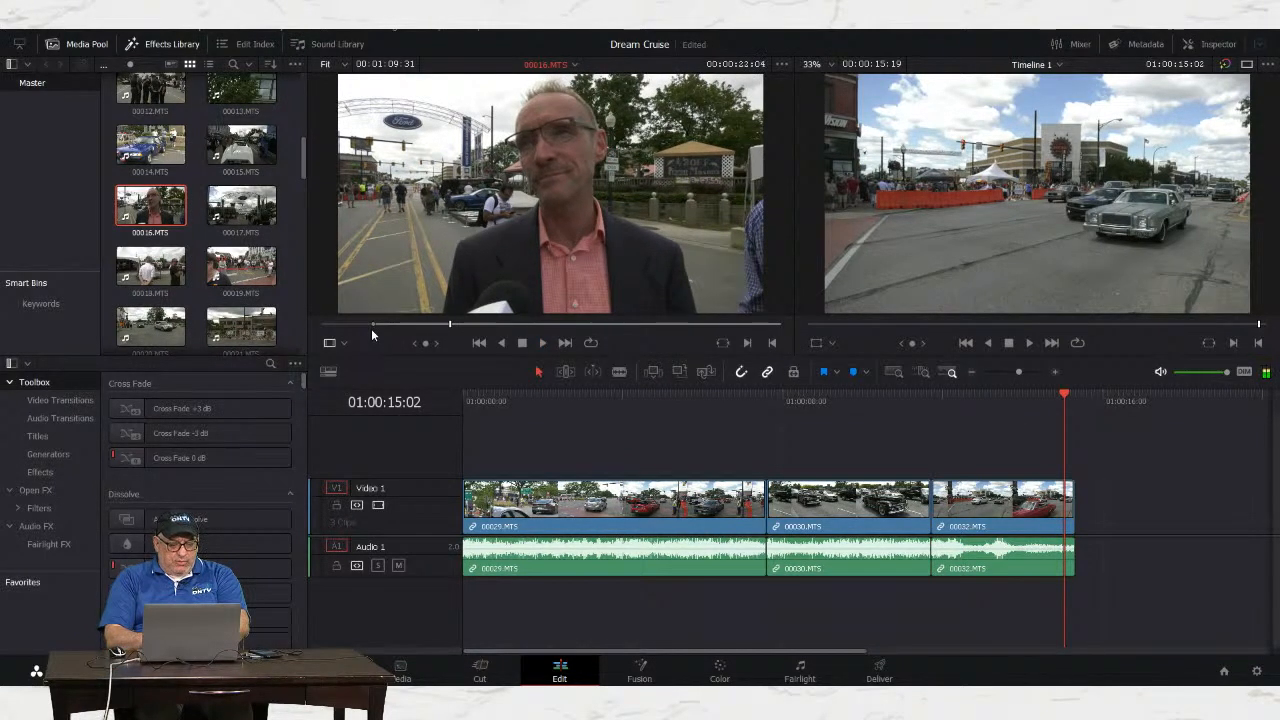
# Step: Mark the interview out point, append the excerpt after 00032.MTS, and play it back
pyautogui.press('o')
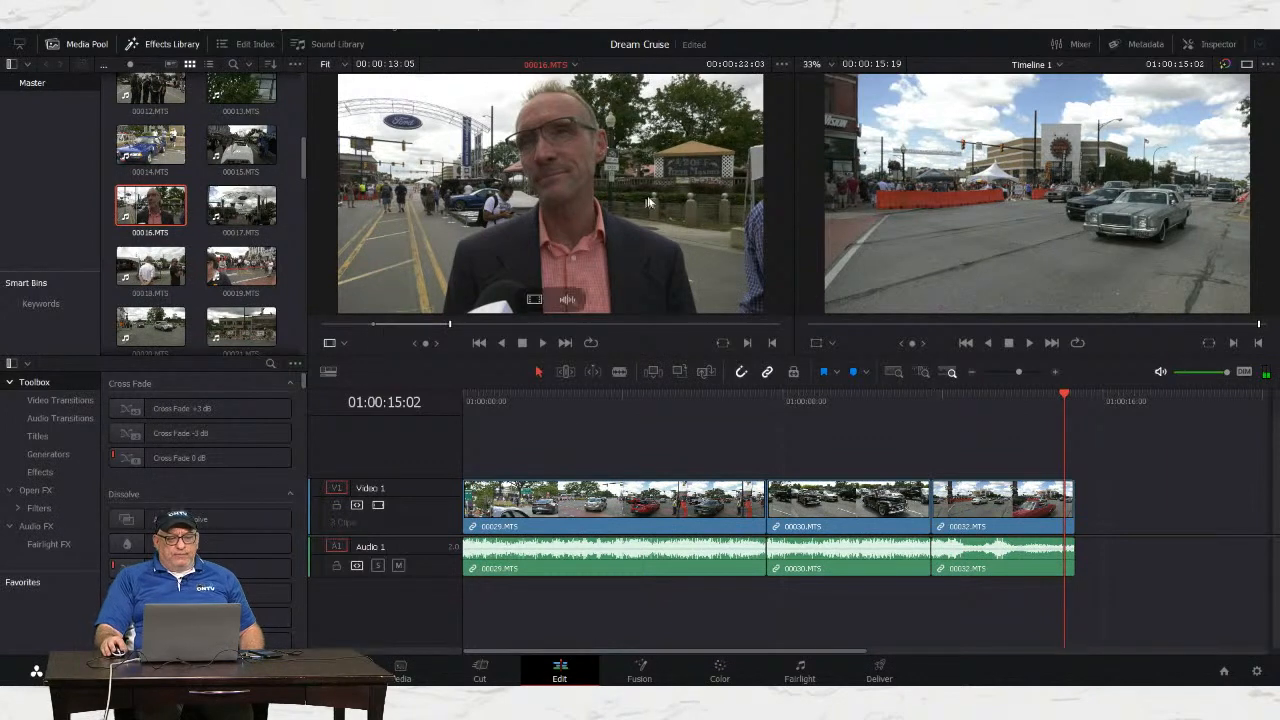
pyautogui.moveTo(425, 120); pyautogui.dragTo(1085, 521)
pyautogui.moveTo(644, 651); pyautogui.dragTo(704, 653)
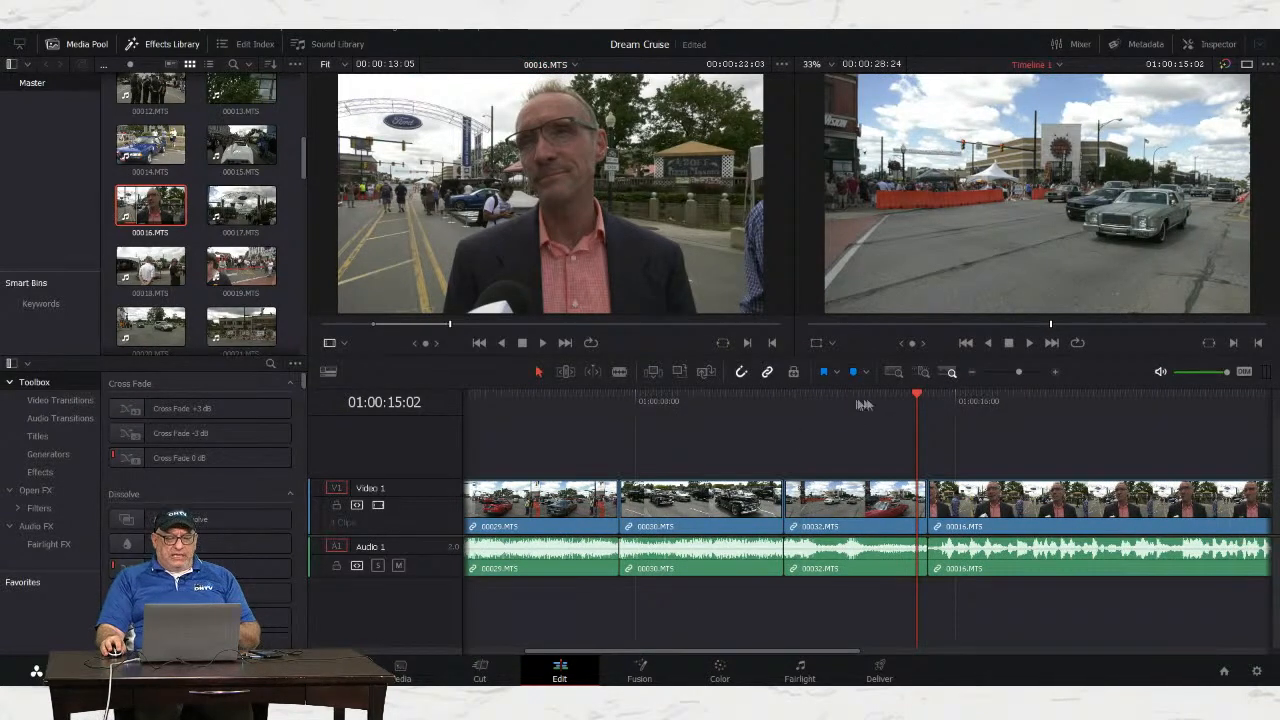
pyautogui.click(889, 401)
pyautogui.press('space')
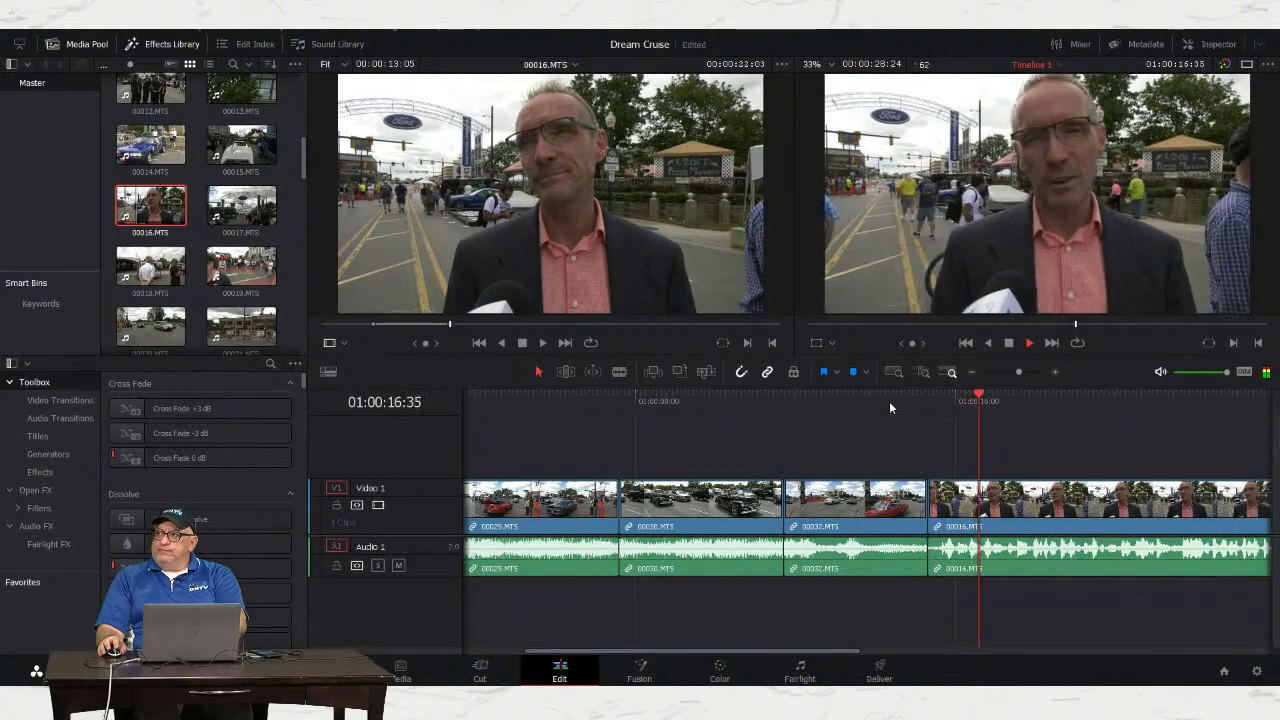
pyautogui.press('space')
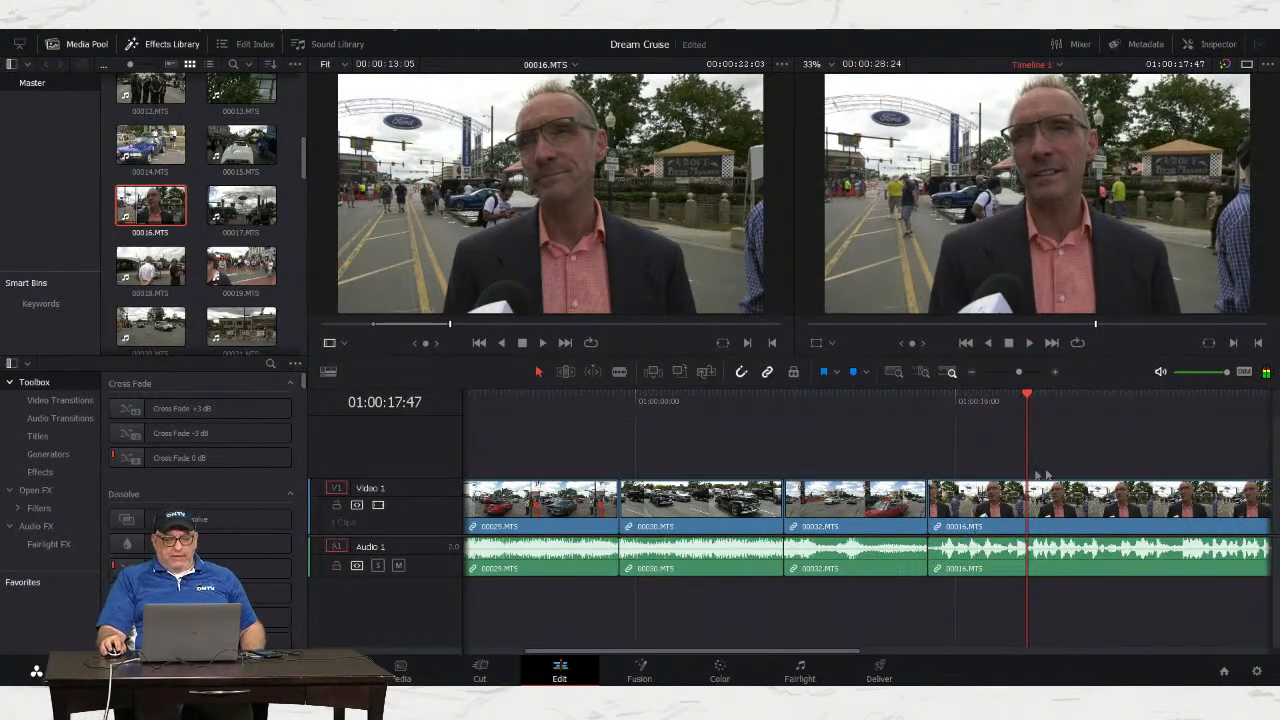
# Step: Play Timeline 1 from the red car shot to review the cut
pyautogui.moveTo(684, 652); pyautogui.dragTo(728, 655)
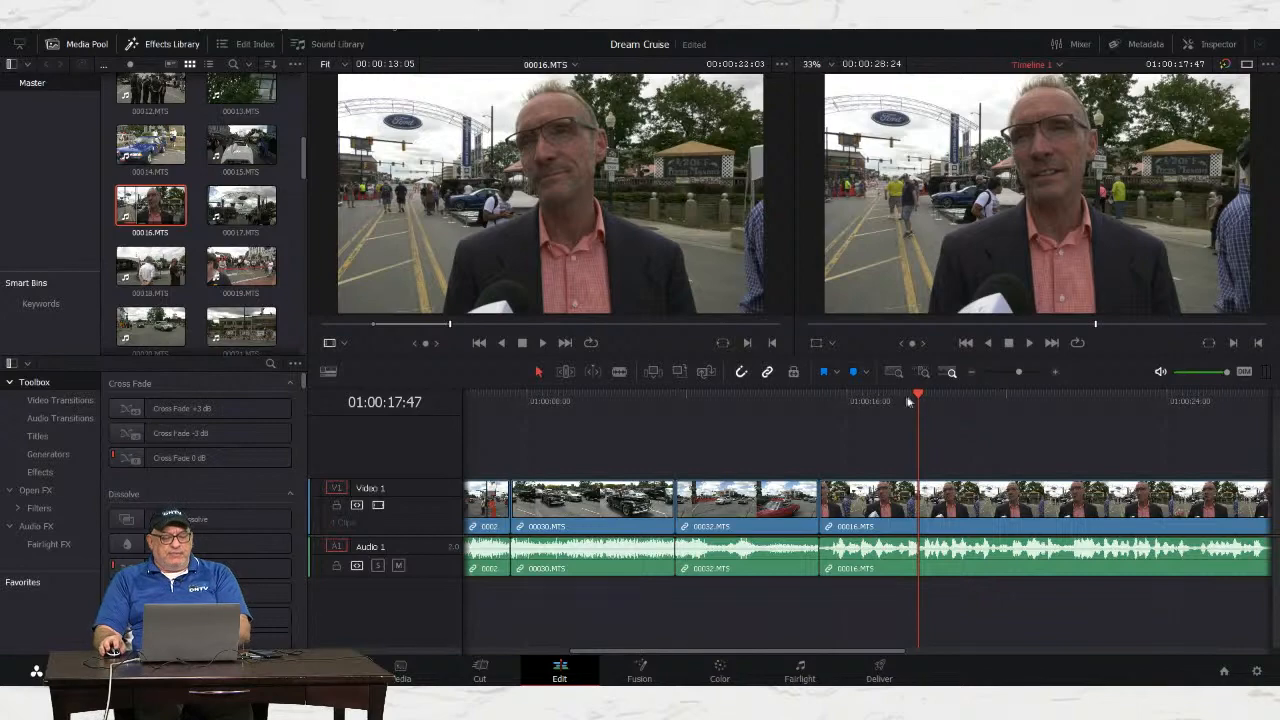
pyautogui.hscroll(4, 817, 416)
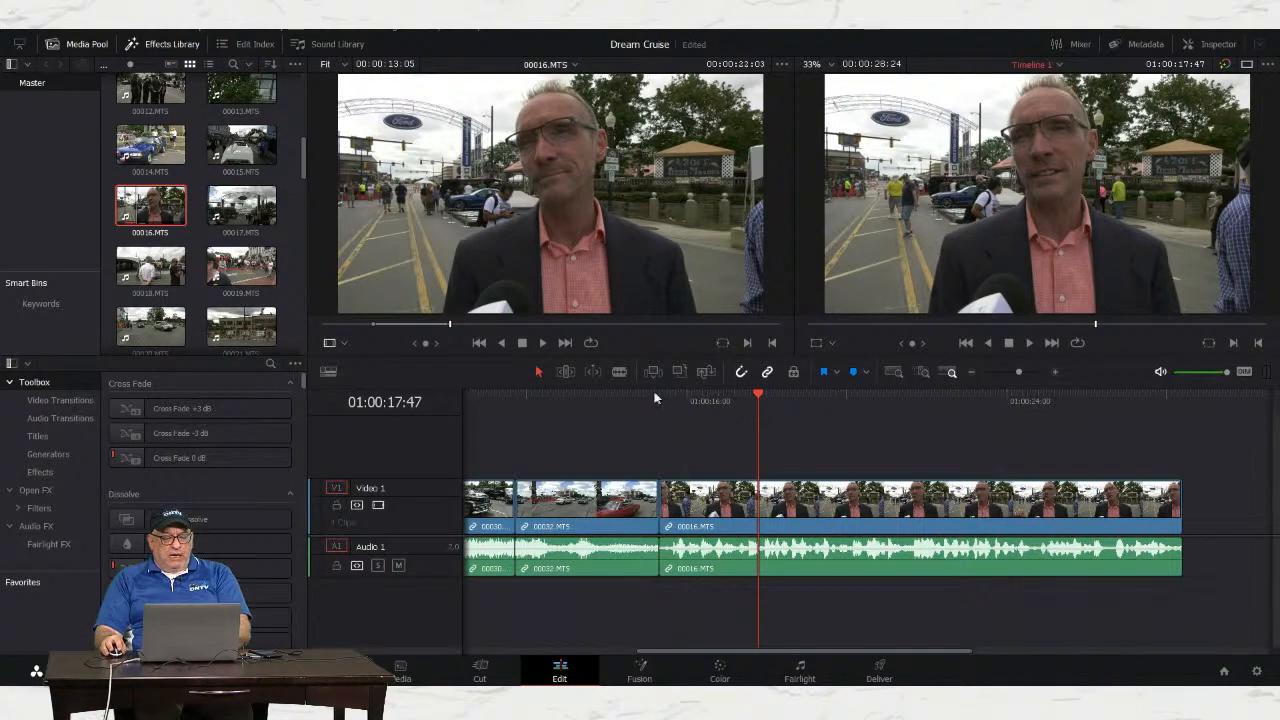
pyautogui.click(590, 400)
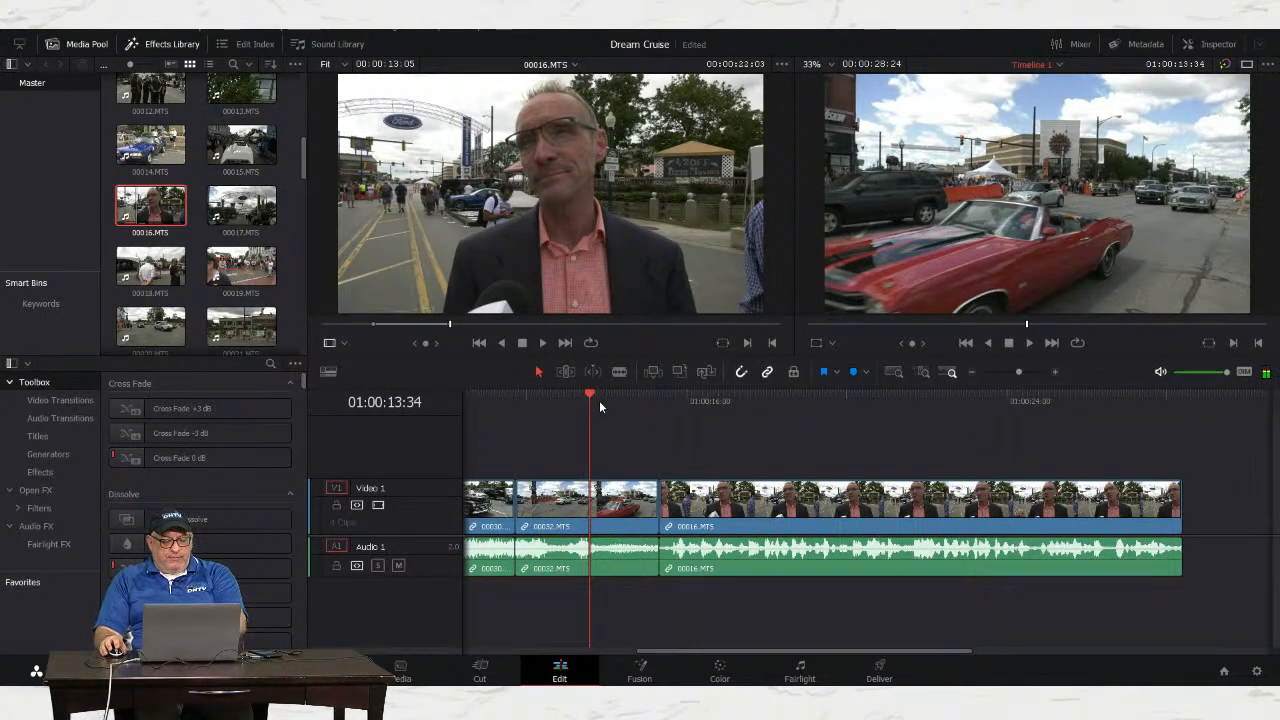
pyautogui.press('space')
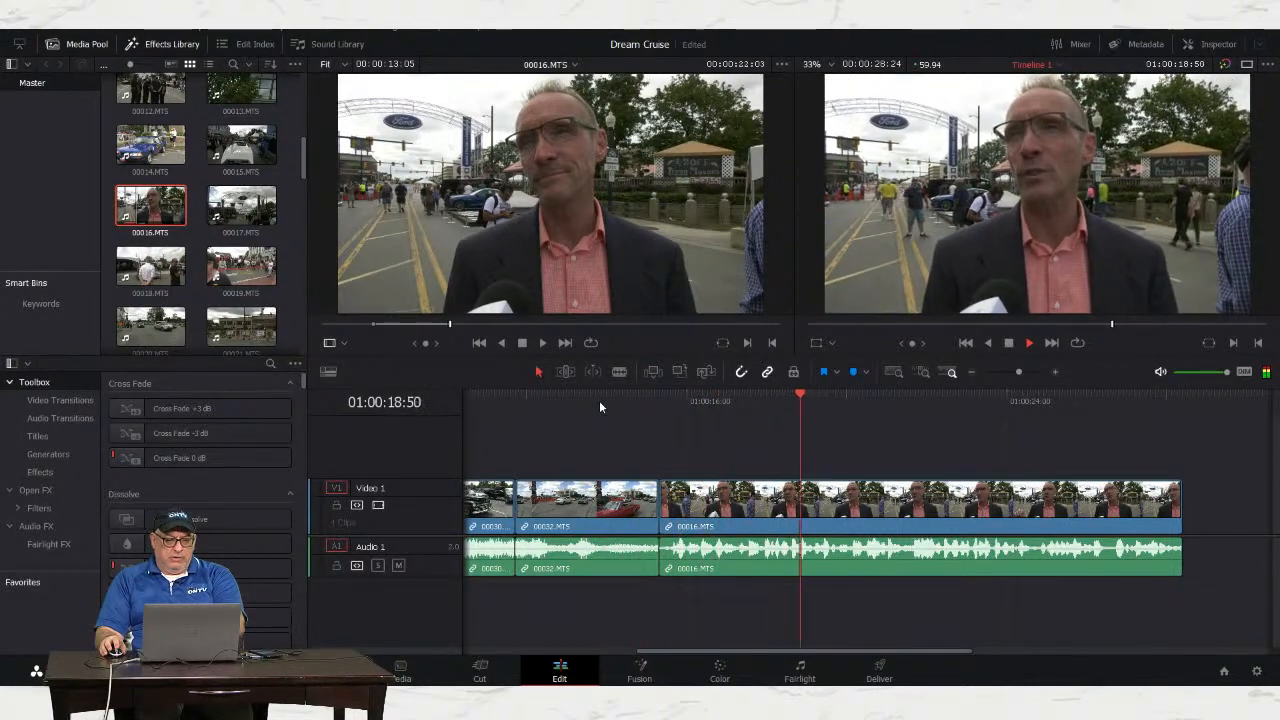
pyautogui.press('space')
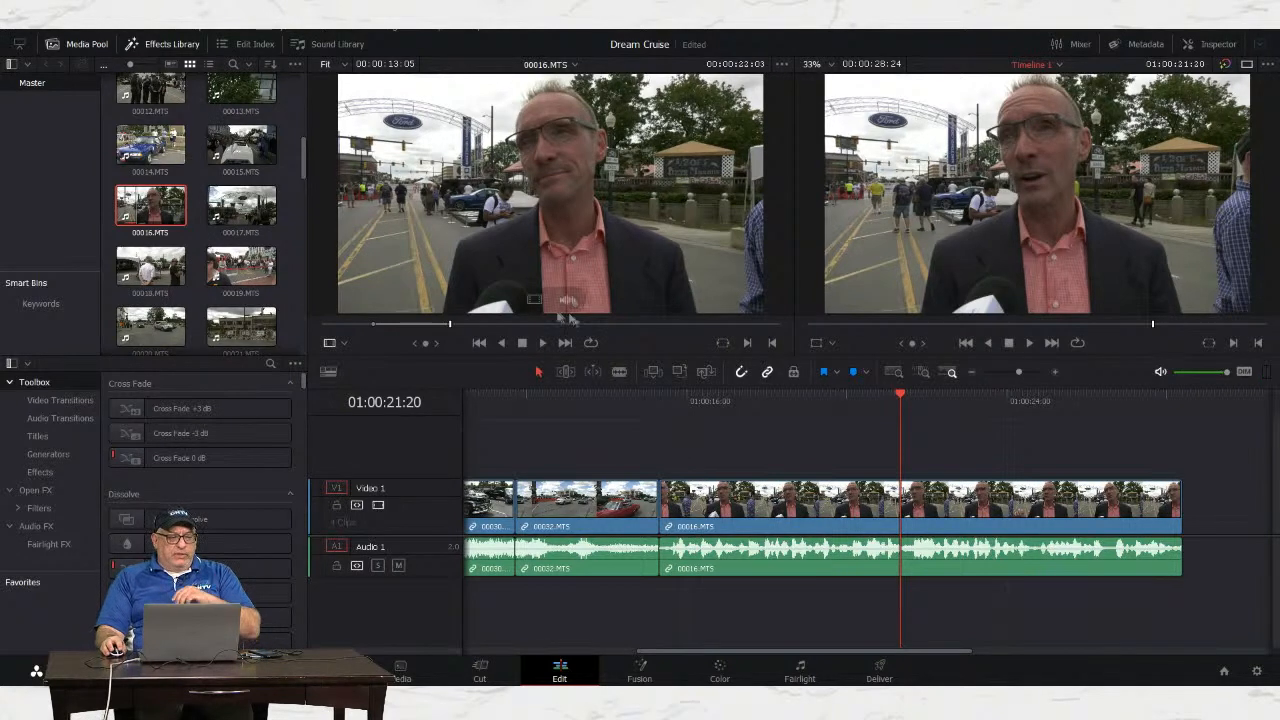
# Step: Preview clips 00020.MTS and 00022.MTS in the source viewer, settling on the 00022 car clip
pyautogui.moveTo(305, 160); pyautogui.dragTo(297, 176)
pyautogui.click(150, 234)
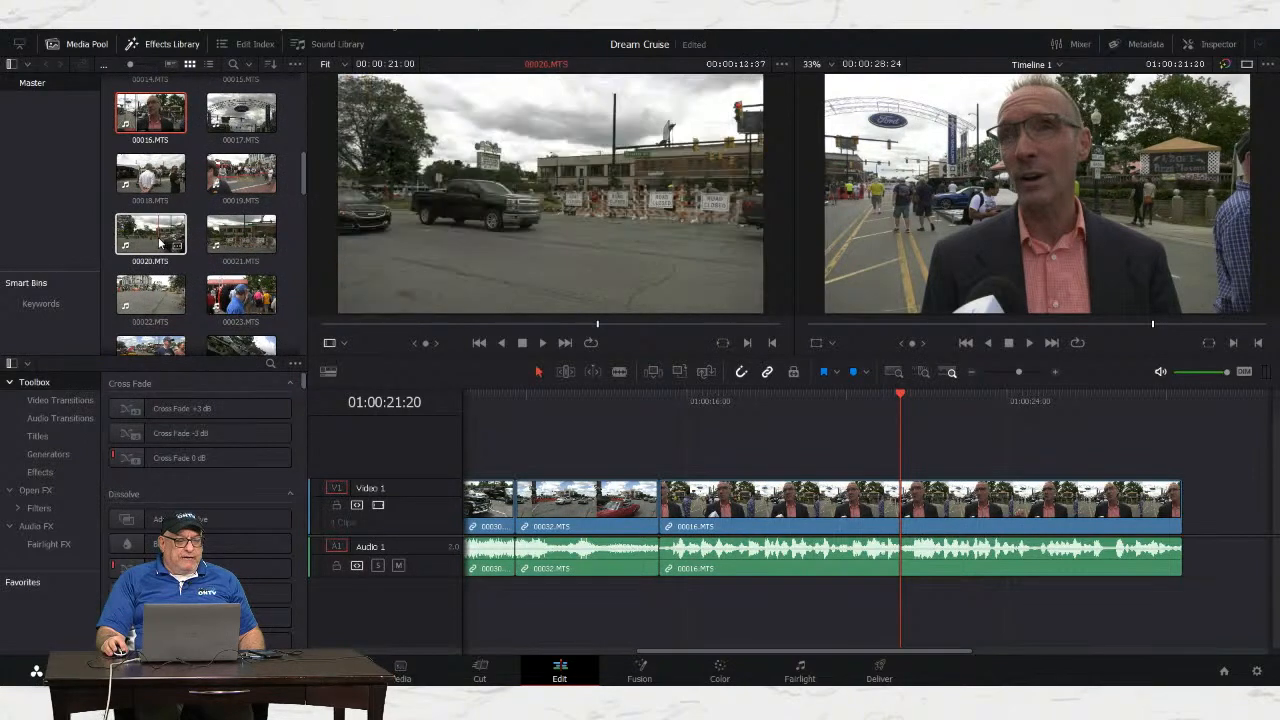
pyautogui.moveTo(355, 330); pyautogui.dragTo(603, 349)
pyautogui.click(157, 300)
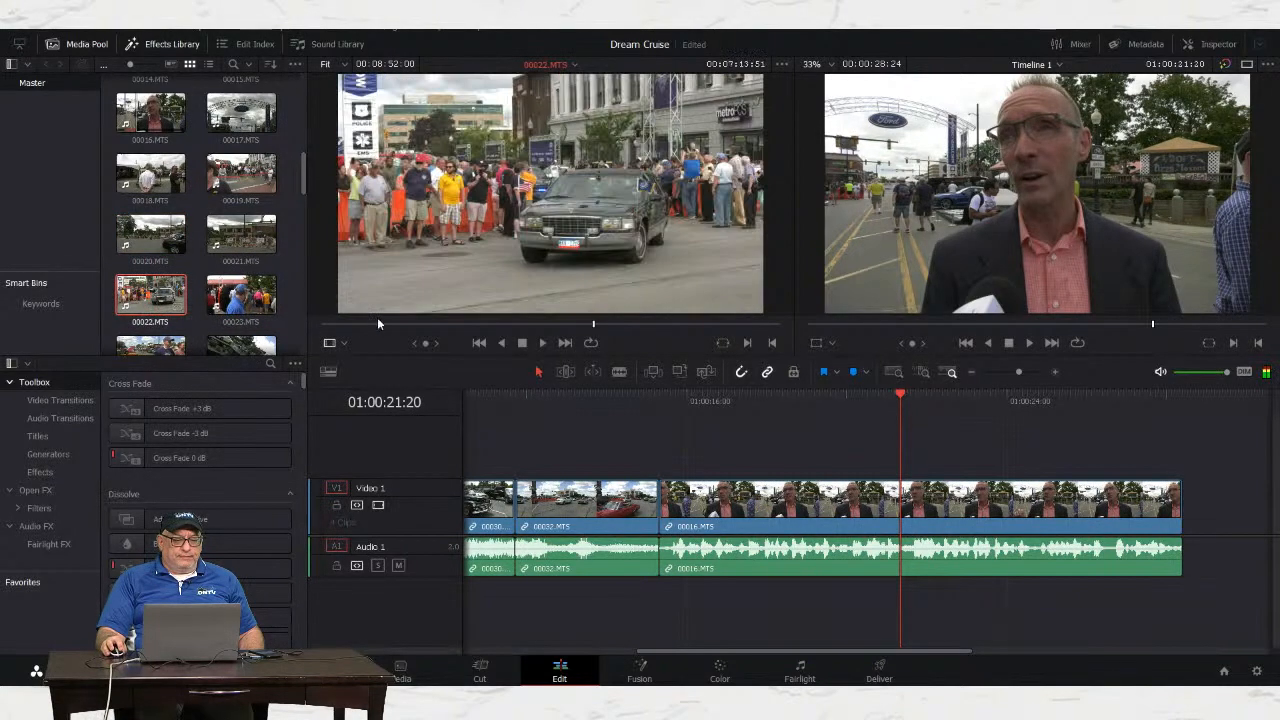
pyautogui.moveTo(340, 326); pyautogui.dragTo(506, 342)
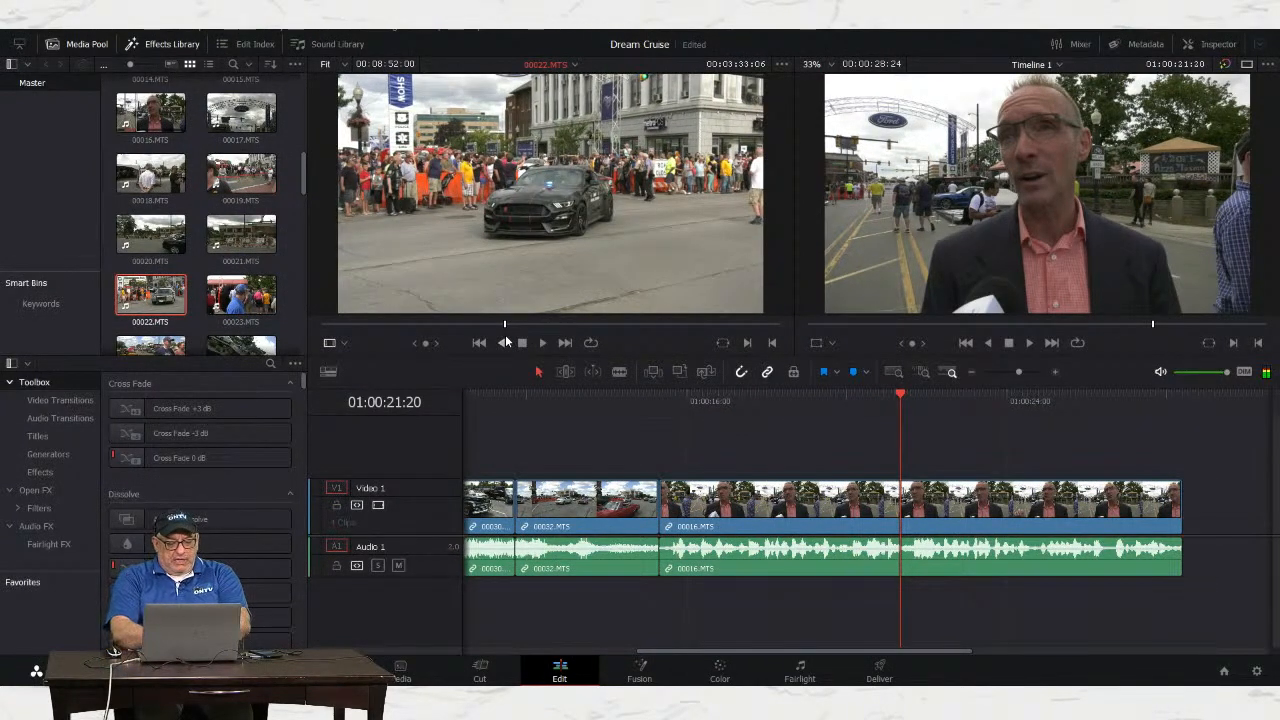
# Step: Mark an 8-second in-to-out range on 00022.MTS
pyautogui.press('i')
pyautogui.press('space')
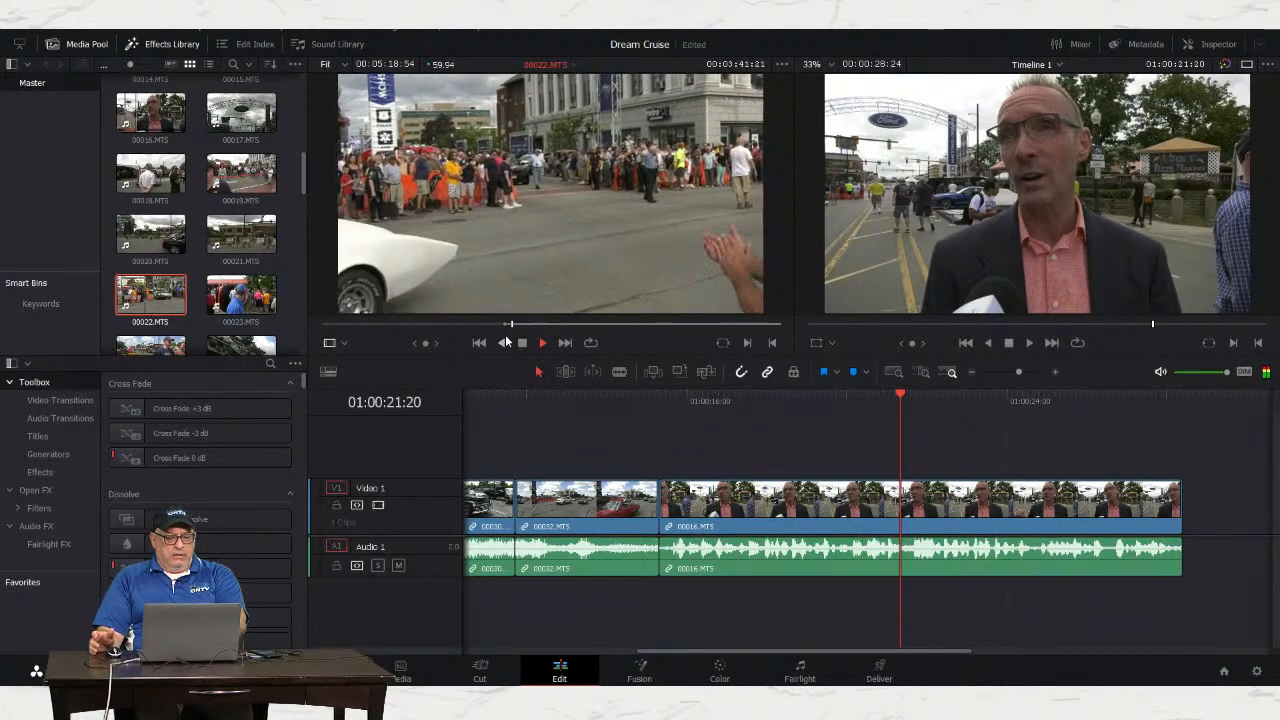
pyautogui.press('space')
pyautogui.press('o')
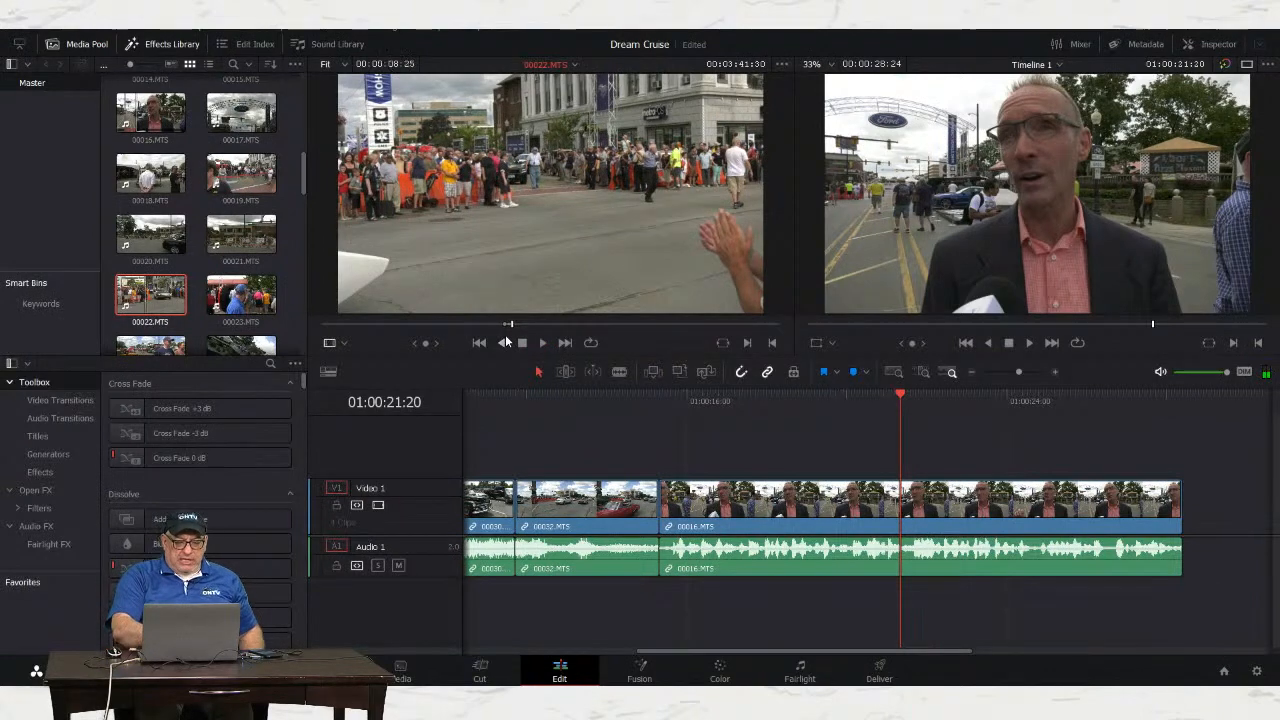
# Step: Overlay only the video of 00022.MTS on a new Video 2 track, aligned to the playhead
pyautogui.moveTo(712, 657); pyautogui.dragTo(769, 657)
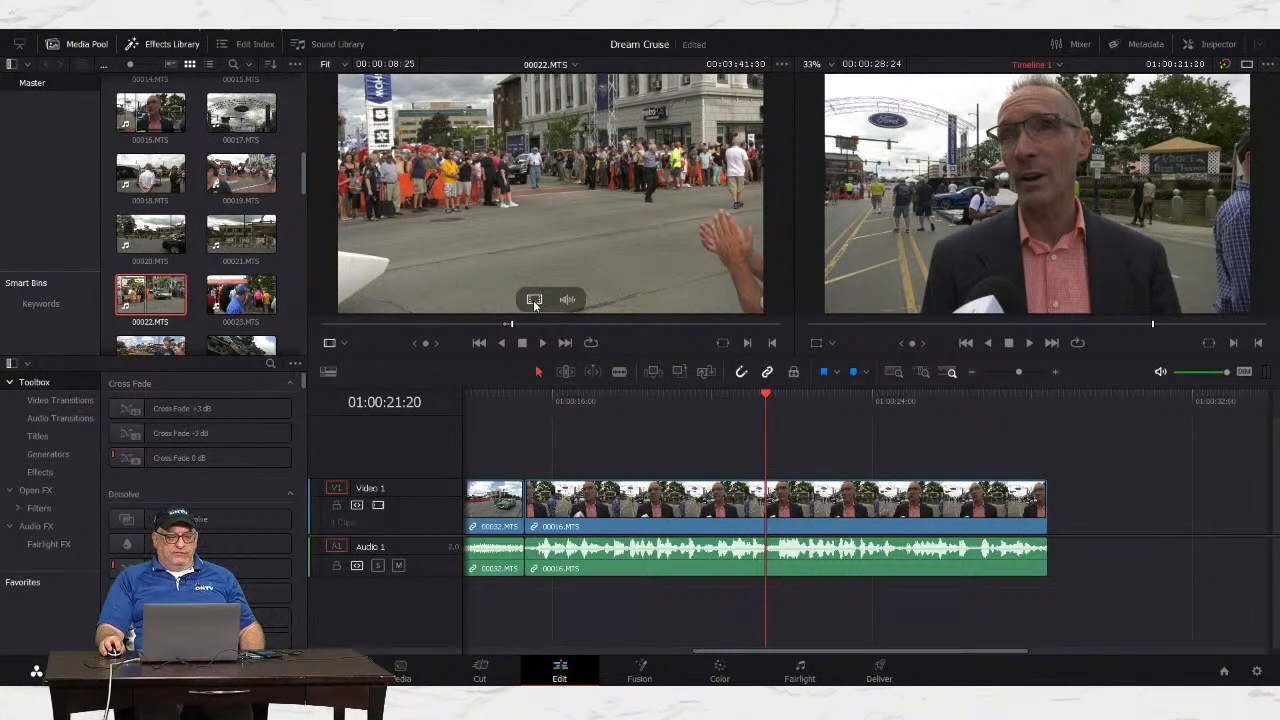
pyautogui.moveTo(534, 298); pyautogui.dragTo(541, 302)
pyautogui.moveTo(565, 333); pyautogui.dragTo(765, 440)
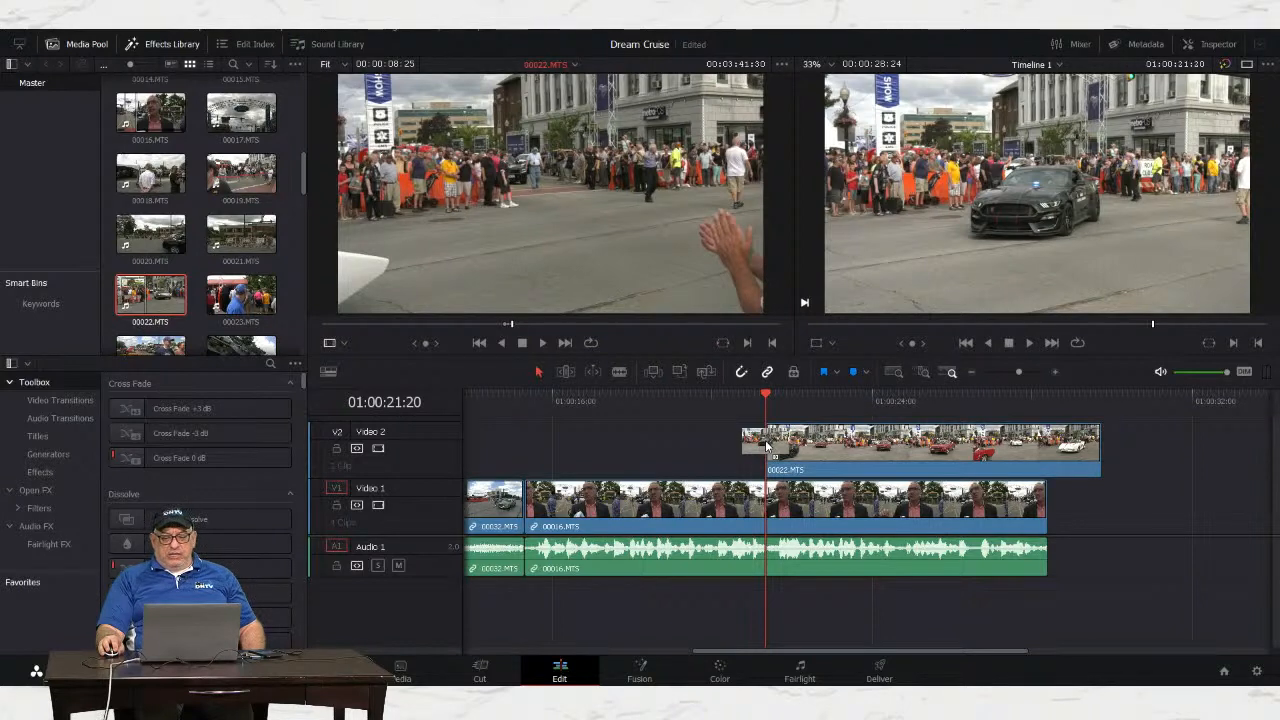
pyautogui.moveTo(767, 447); pyautogui.dragTo(772, 446)
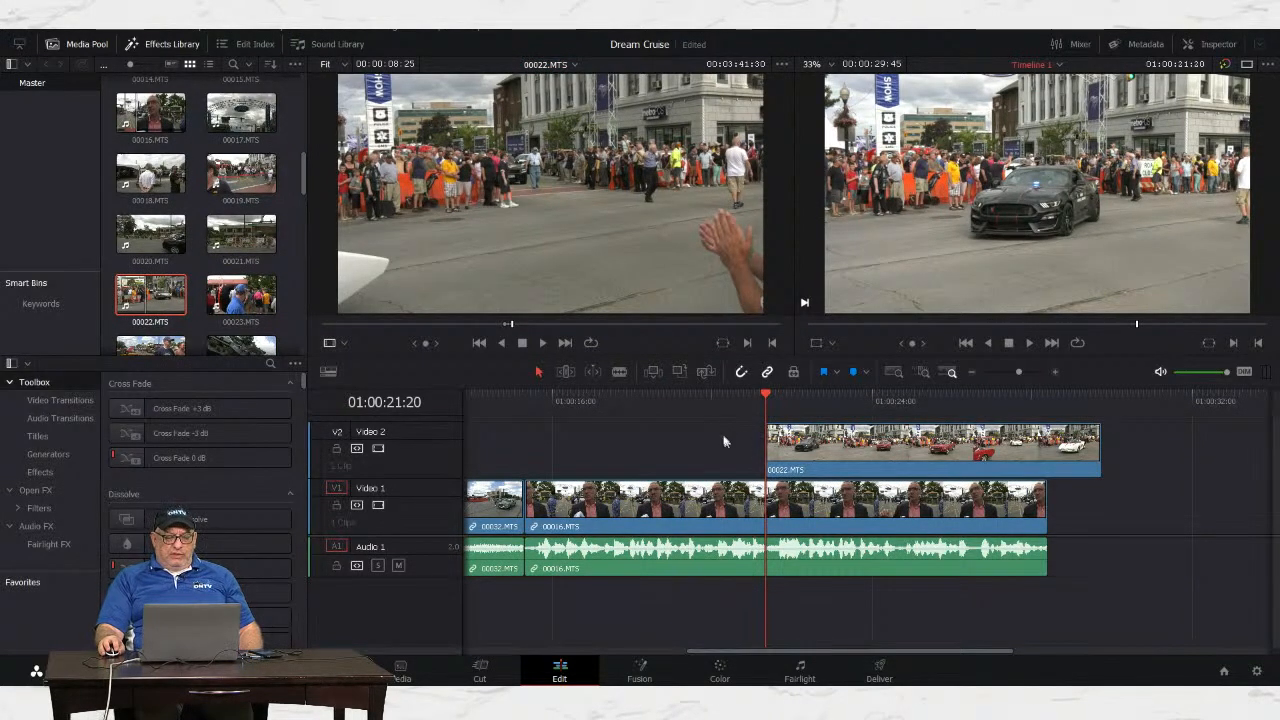
# Step: Play the timeline from a few seconds before the overlay to review the car clip
pyautogui.click(577, 396)
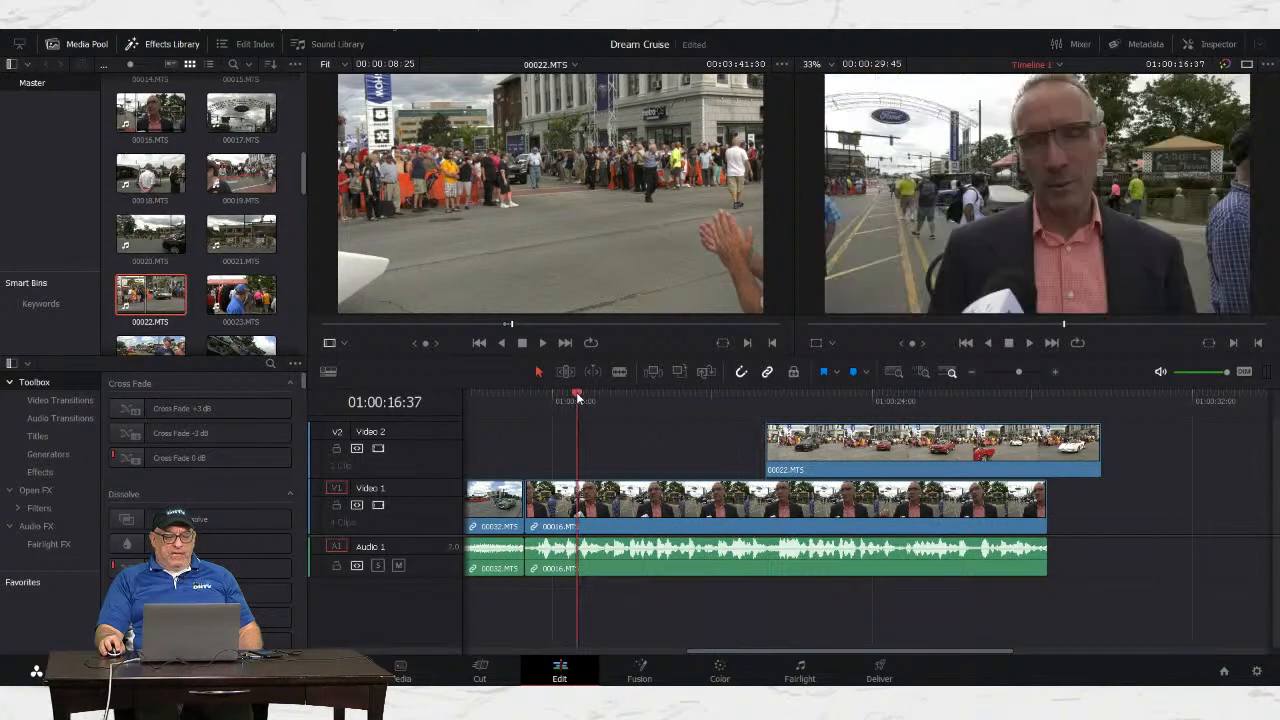
pyautogui.press('space')
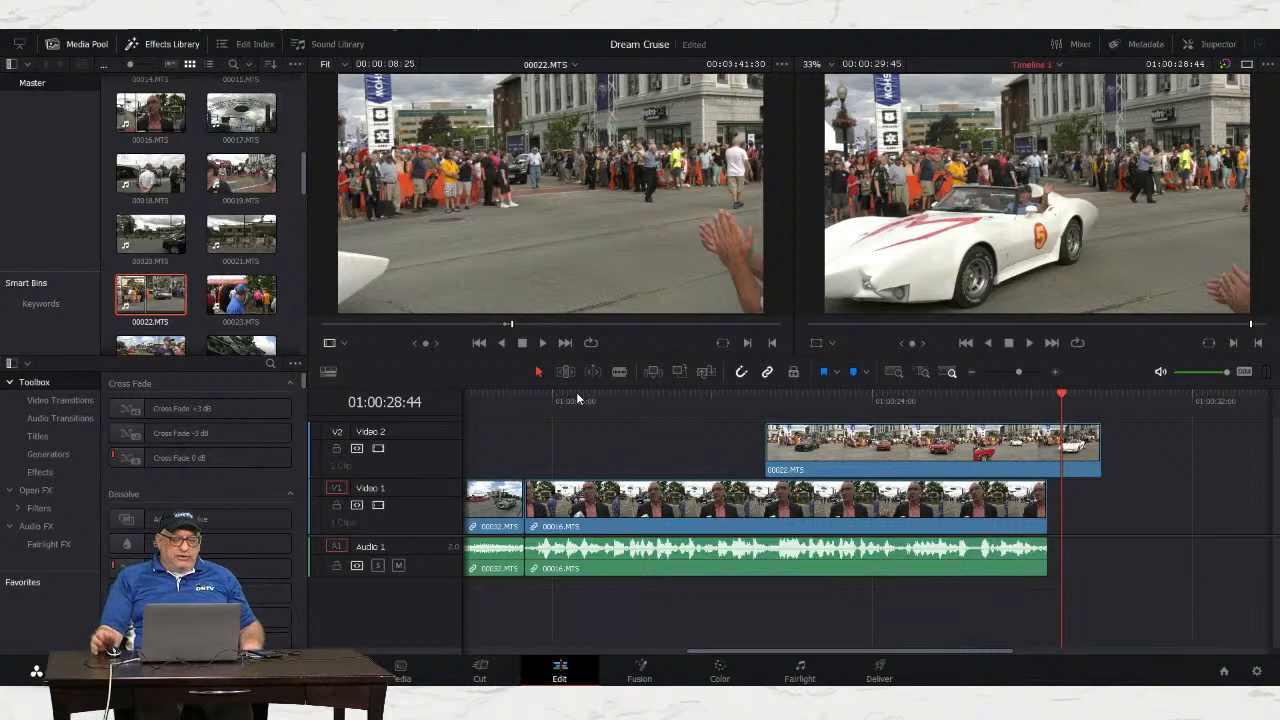
pyautogui.moveTo(764, 649); pyautogui.dragTo(529, 658)
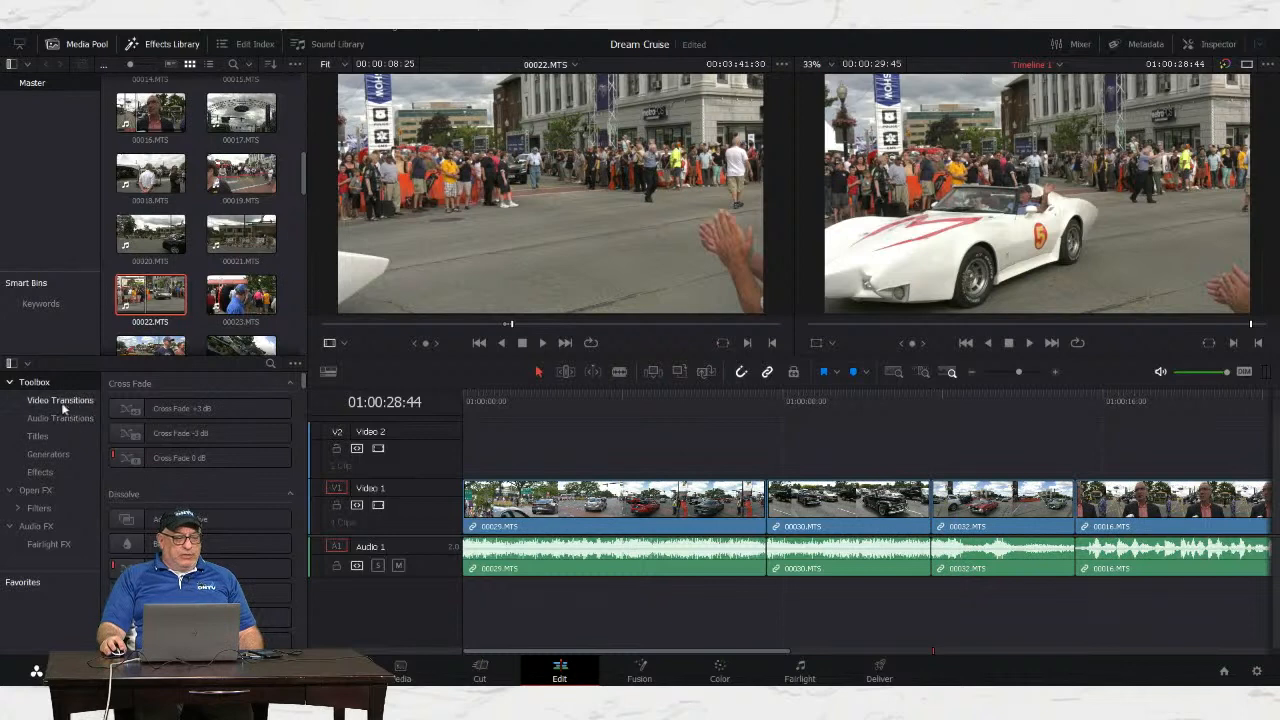
# Step: Place Cross Dissolves at the 00029/00030, 00030/00032 and 00032/00016 cuts, then rewind to the start
pyautogui.click(61, 404)
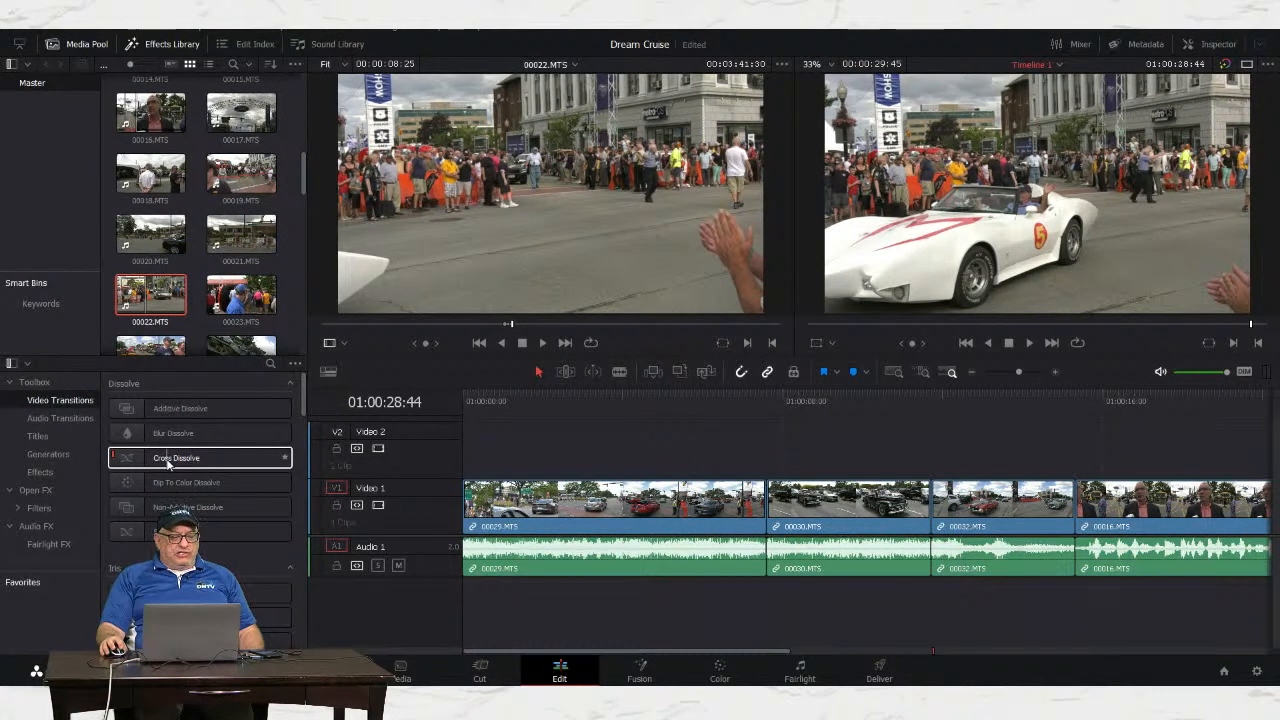
pyautogui.moveTo(166, 459); pyautogui.dragTo(485, 503)
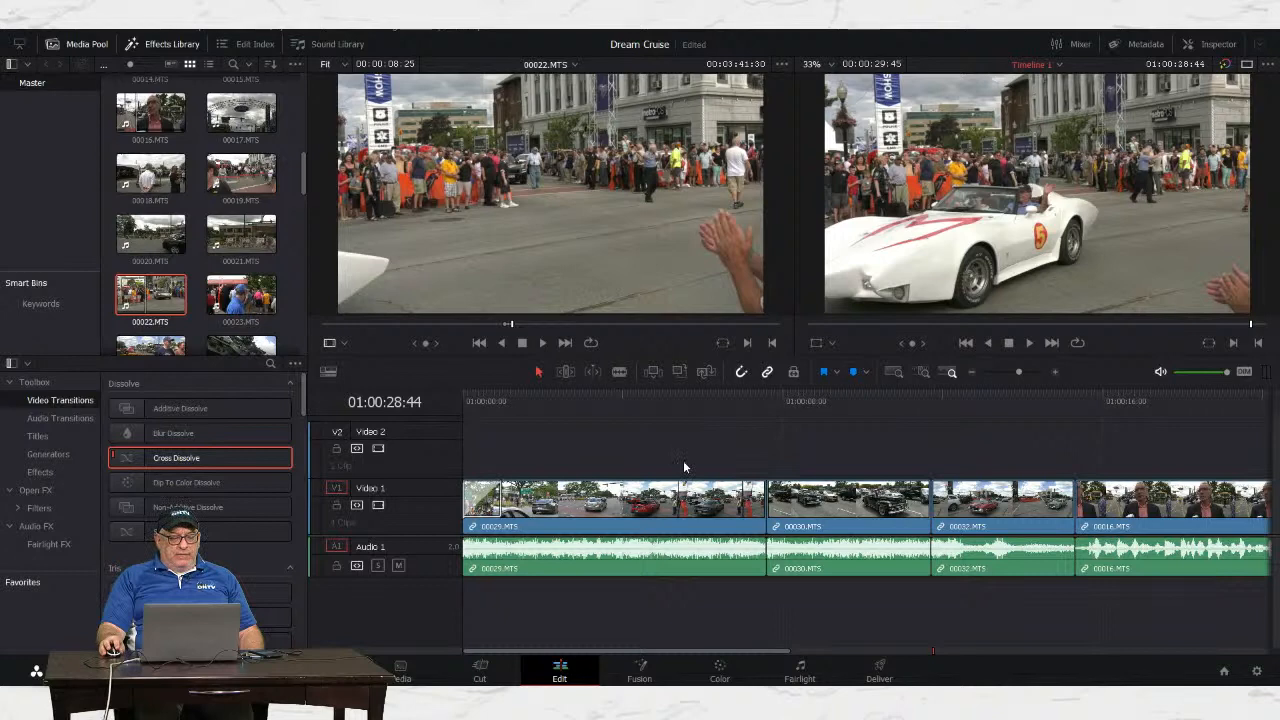
pyautogui.moveTo(495, 395)
pyautogui.mouseDown()
pyautogui.moveTo(466, 402)
pyautogui.moveTo(505, 401)
pyautogui.mouseUp()
pyautogui.moveTo(558, 651); pyautogui.dragTo(619, 652)
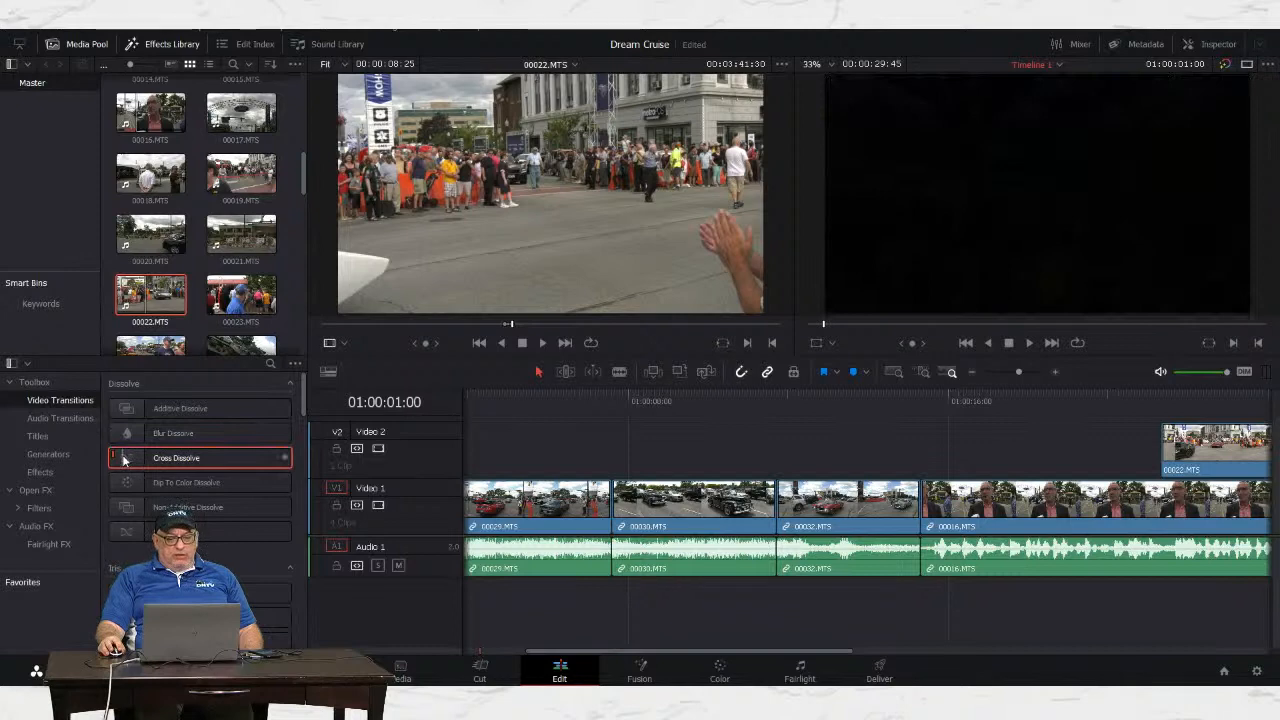
pyautogui.moveTo(123, 459); pyautogui.dragTo(618, 505)
pyautogui.moveTo(176, 458); pyautogui.dragTo(812, 500)
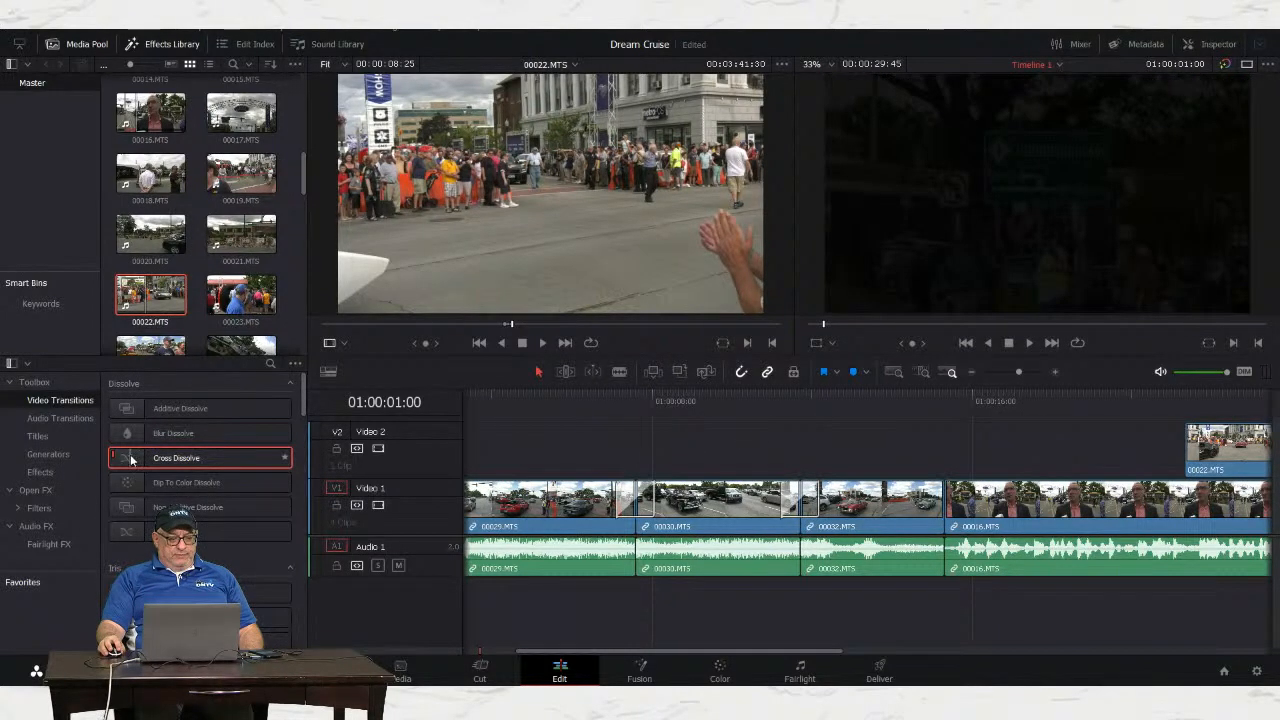
pyautogui.moveTo(131, 459); pyautogui.dragTo(931, 500)
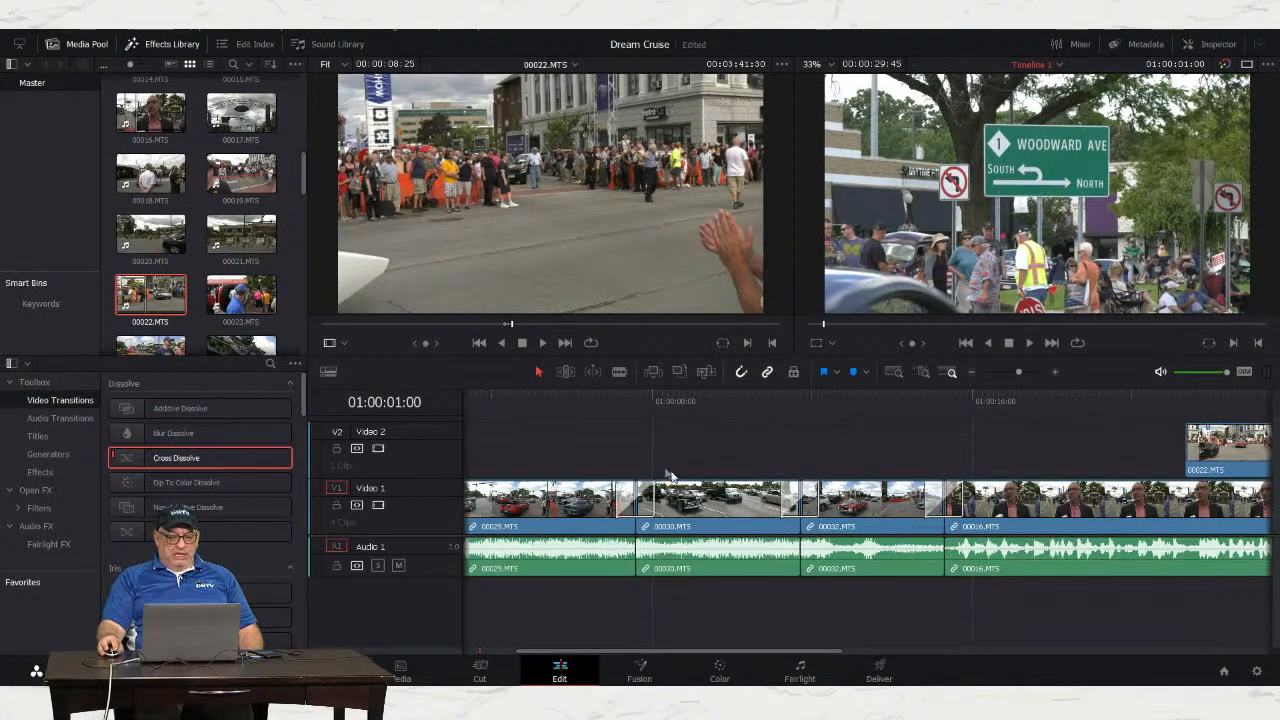
pyautogui.moveTo(555, 401); pyautogui.dragTo(408, 408)
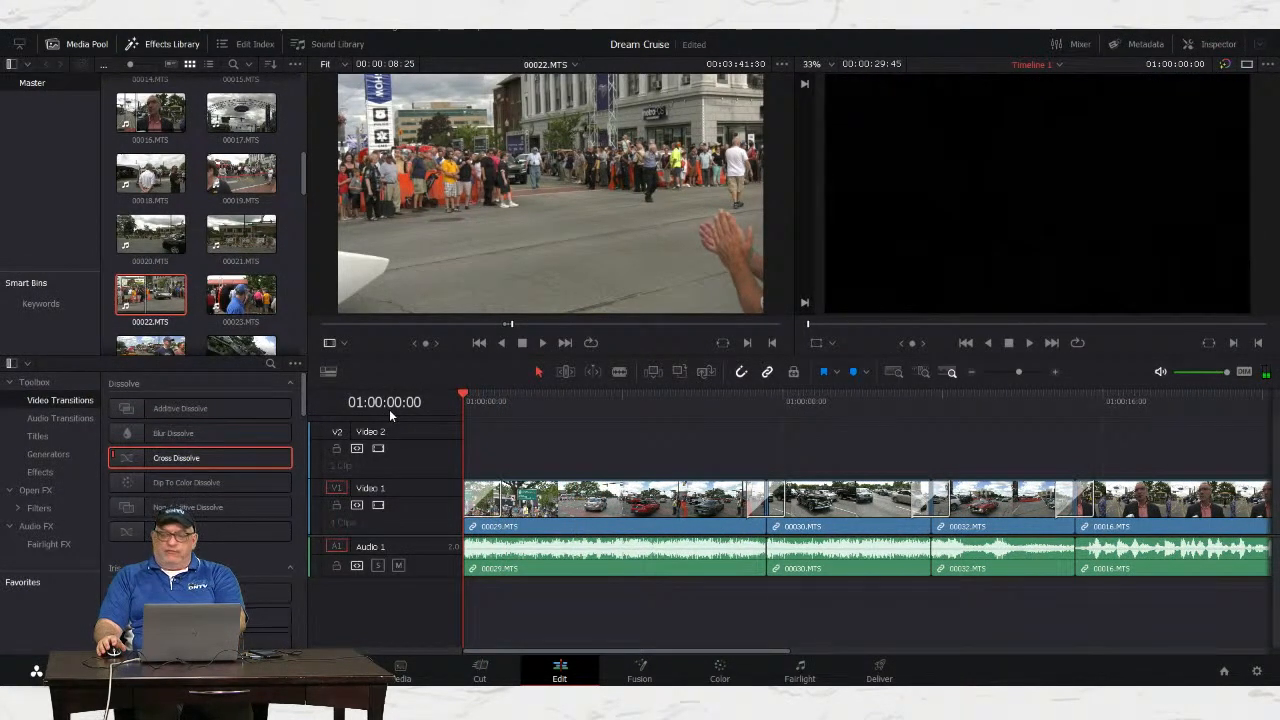
pyautogui.press('space')
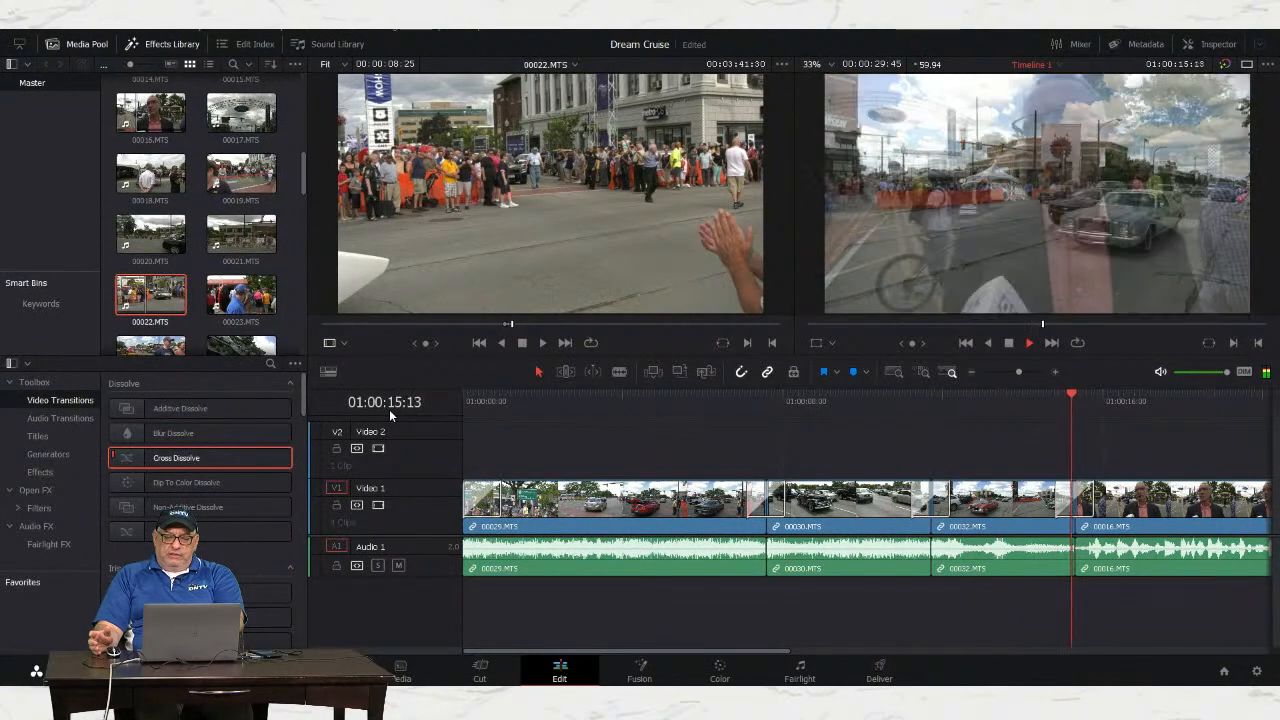
pyautogui.press('space')
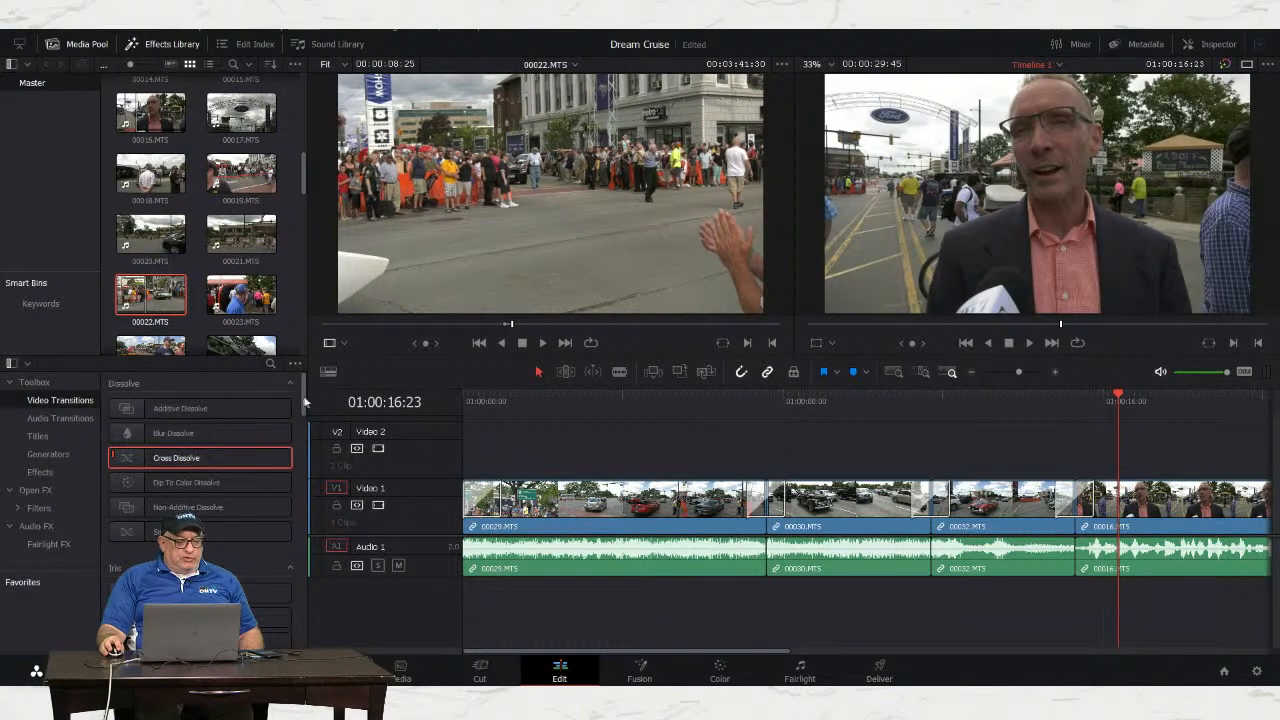
pyautogui.moveTo(302, 394); pyautogui.dragTo(297, 404)
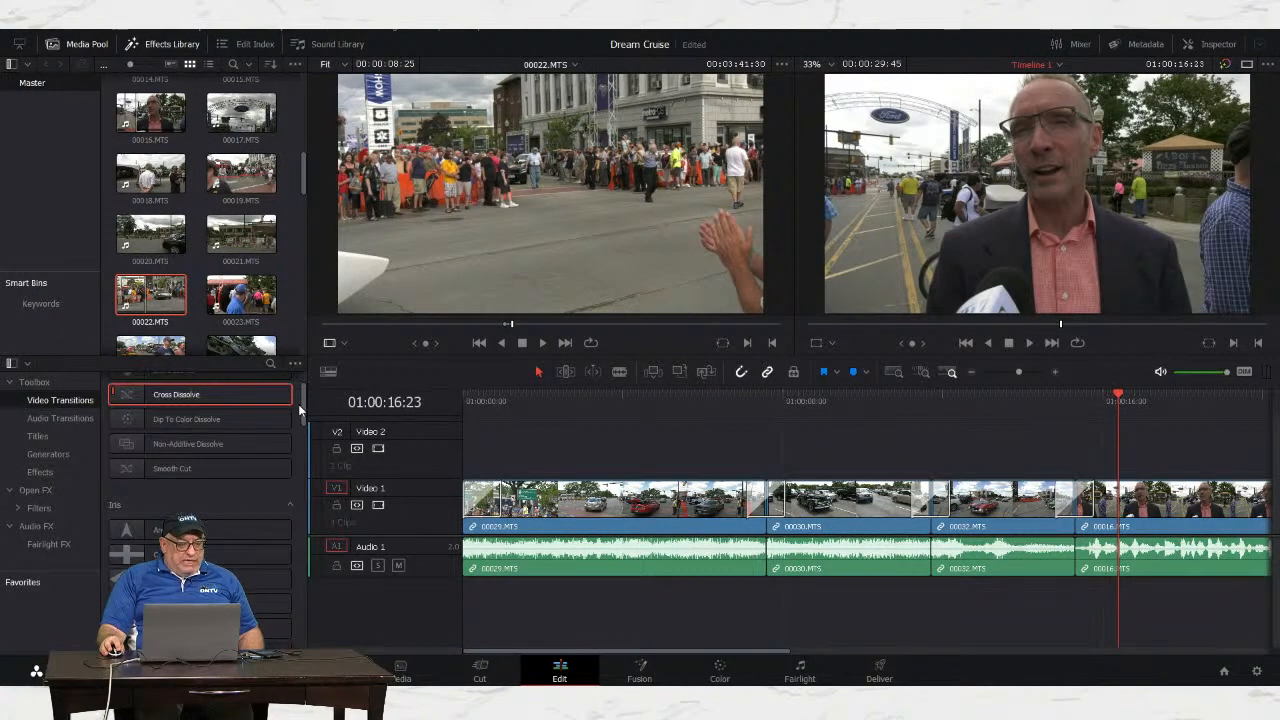
pyautogui.scroll(-8, 288, 419)
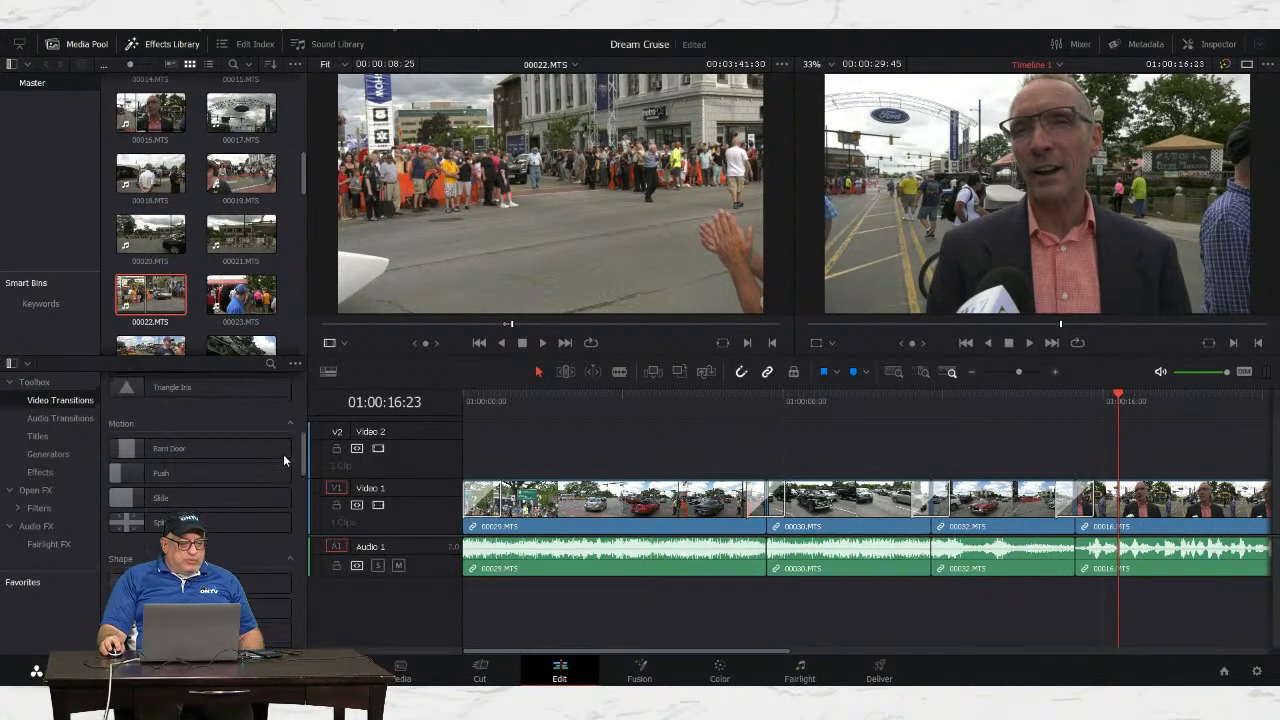
pyautogui.scroll(-1, 283, 454)
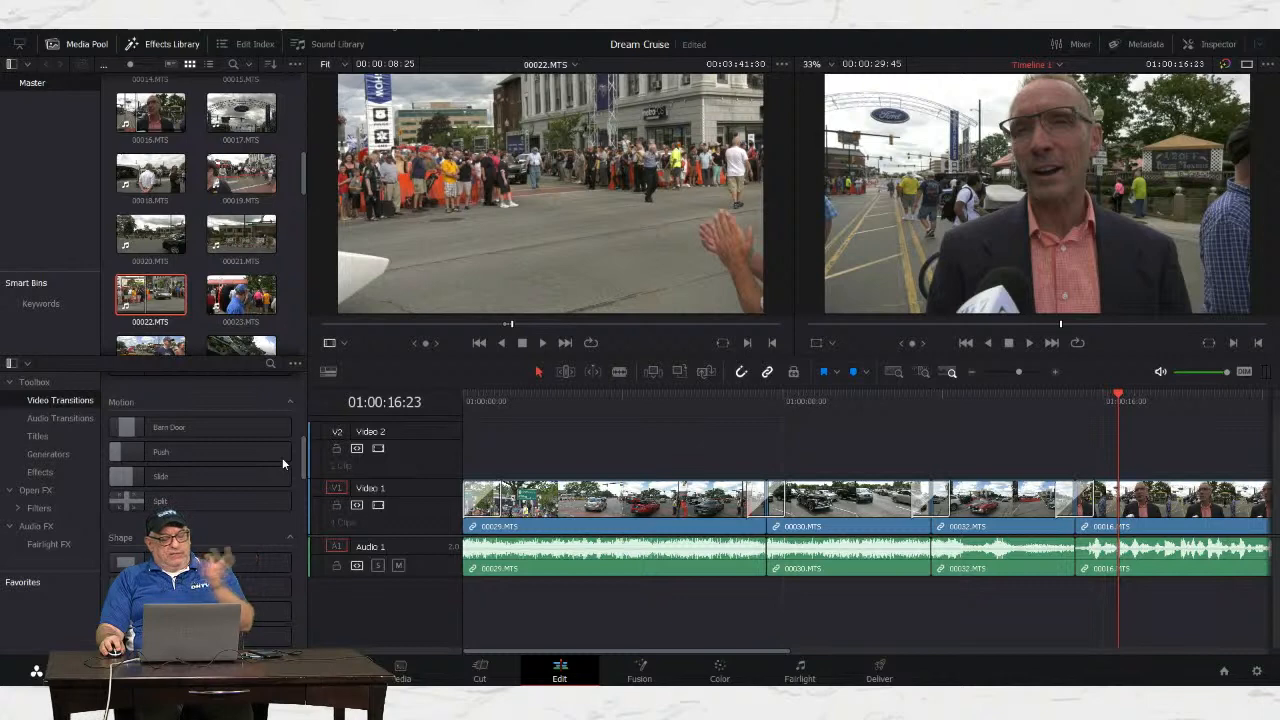
pyautogui.scroll(-6, 282, 457)
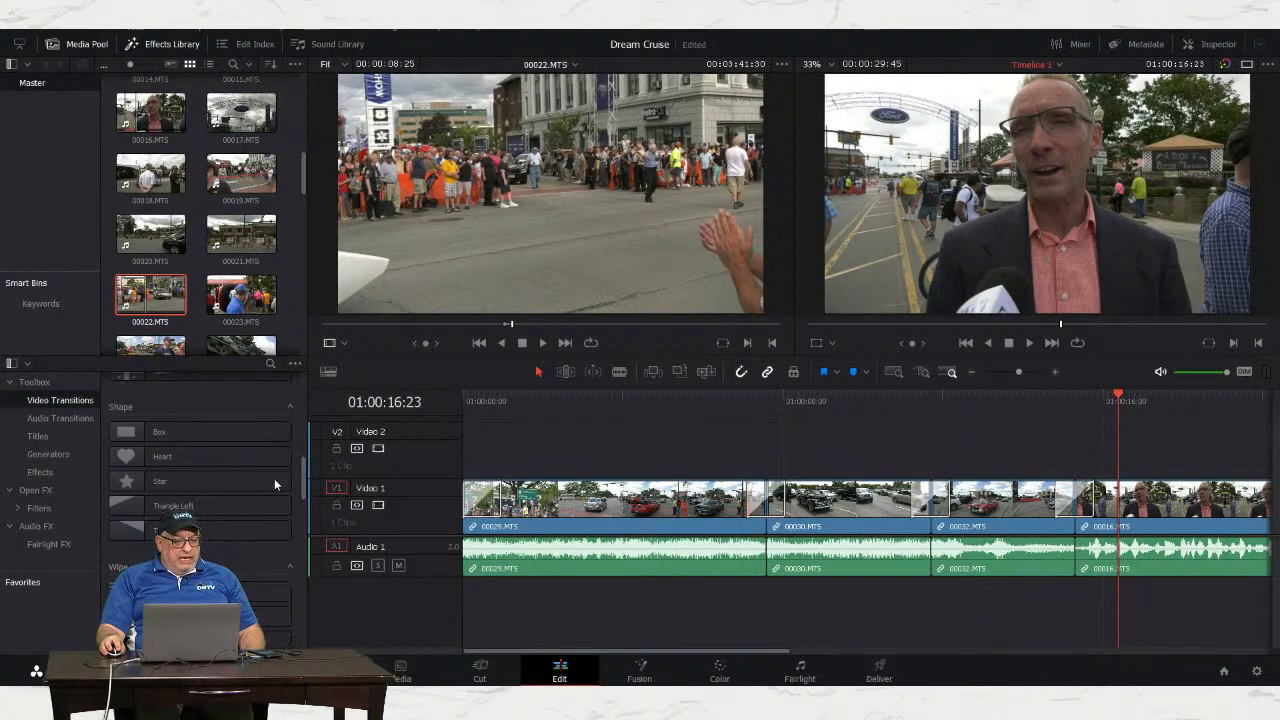
pyautogui.scroll(-7, 274, 478)
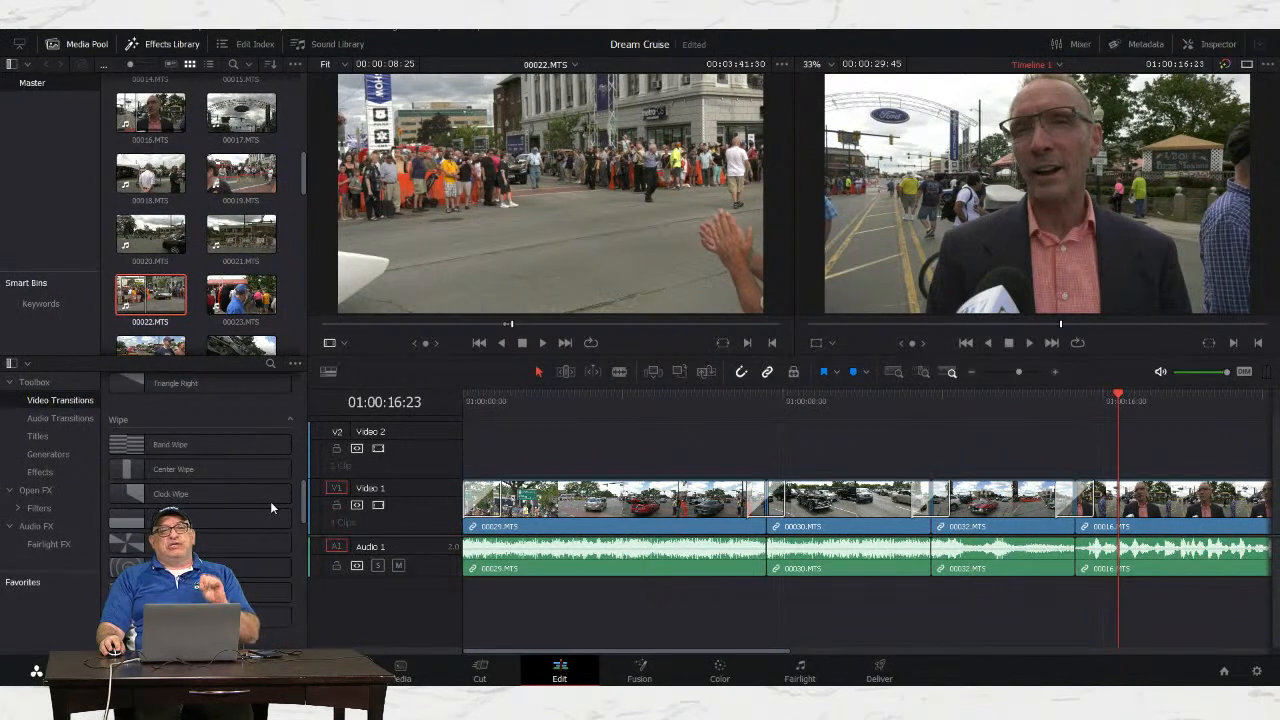
pyautogui.scroll(-2, 270, 502)
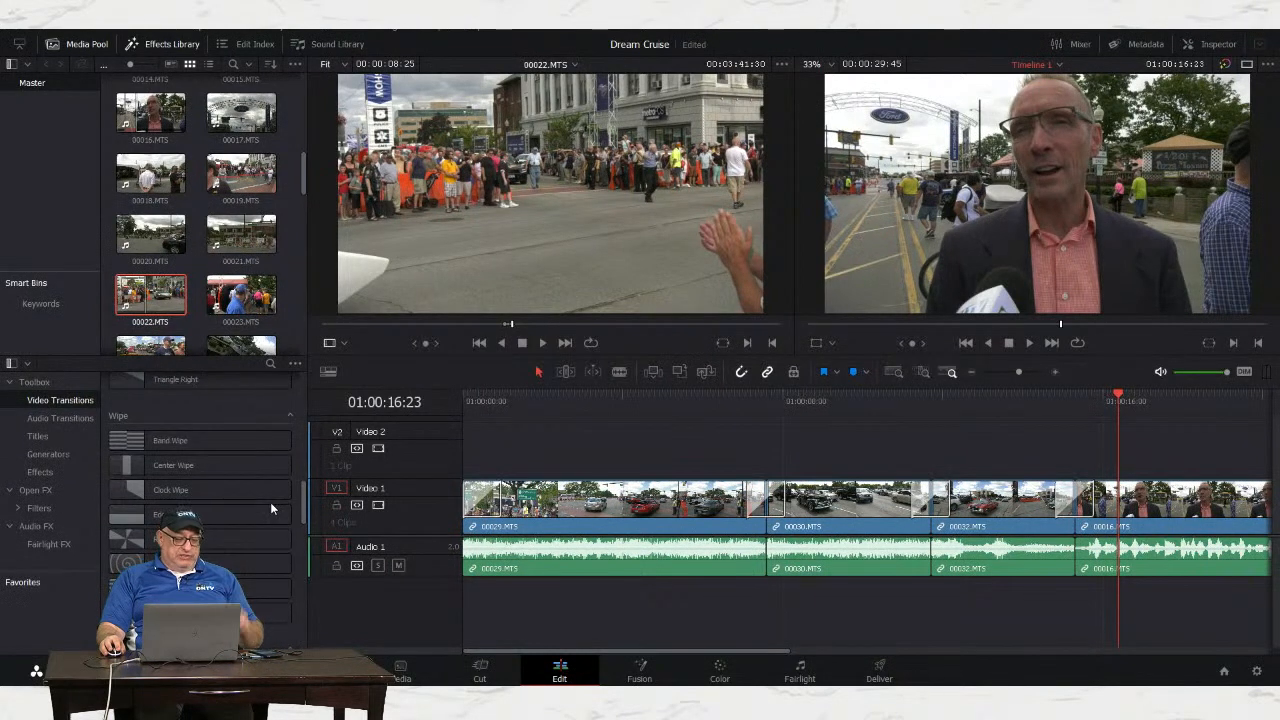
pyautogui.moveTo(270, 506)
pyautogui.mouseDown()
pyautogui.moveTo(272, 540)
pyautogui.moveTo(282, 496)
pyautogui.mouseUp()
pyautogui.scroll(9, 282, 495)
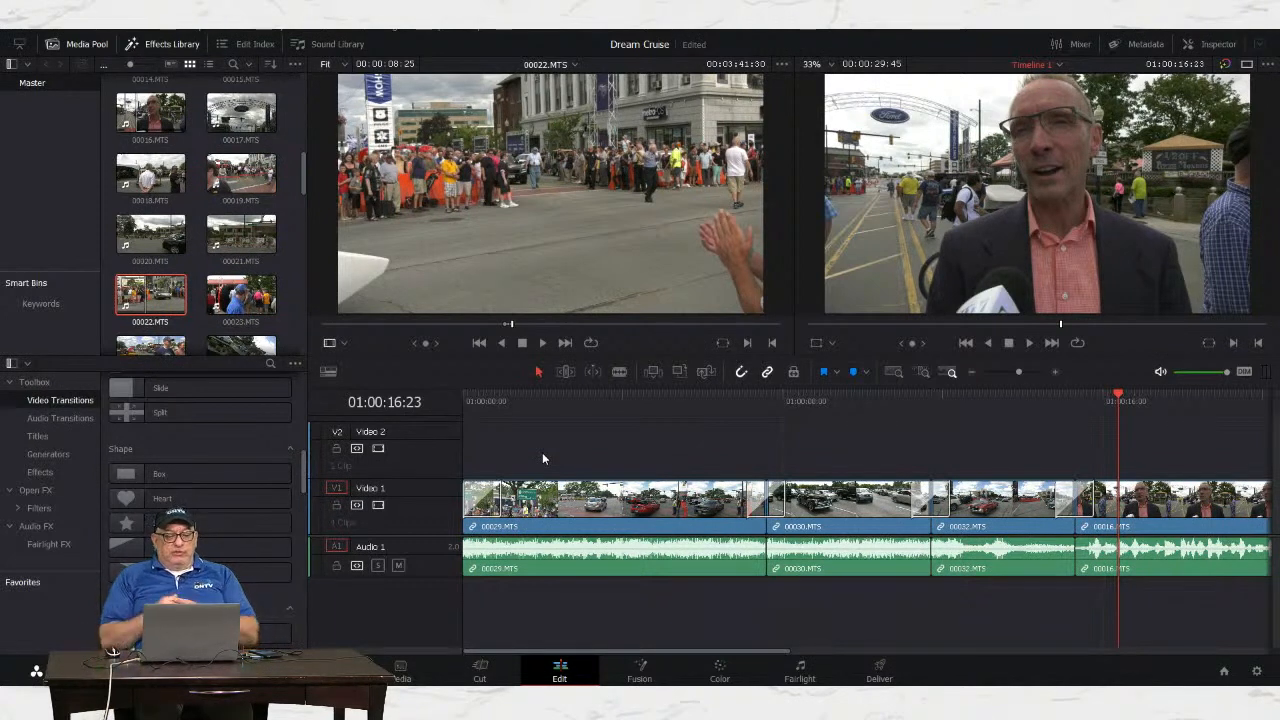
pyautogui.moveTo(588, 649); pyautogui.dragTo(721, 656)
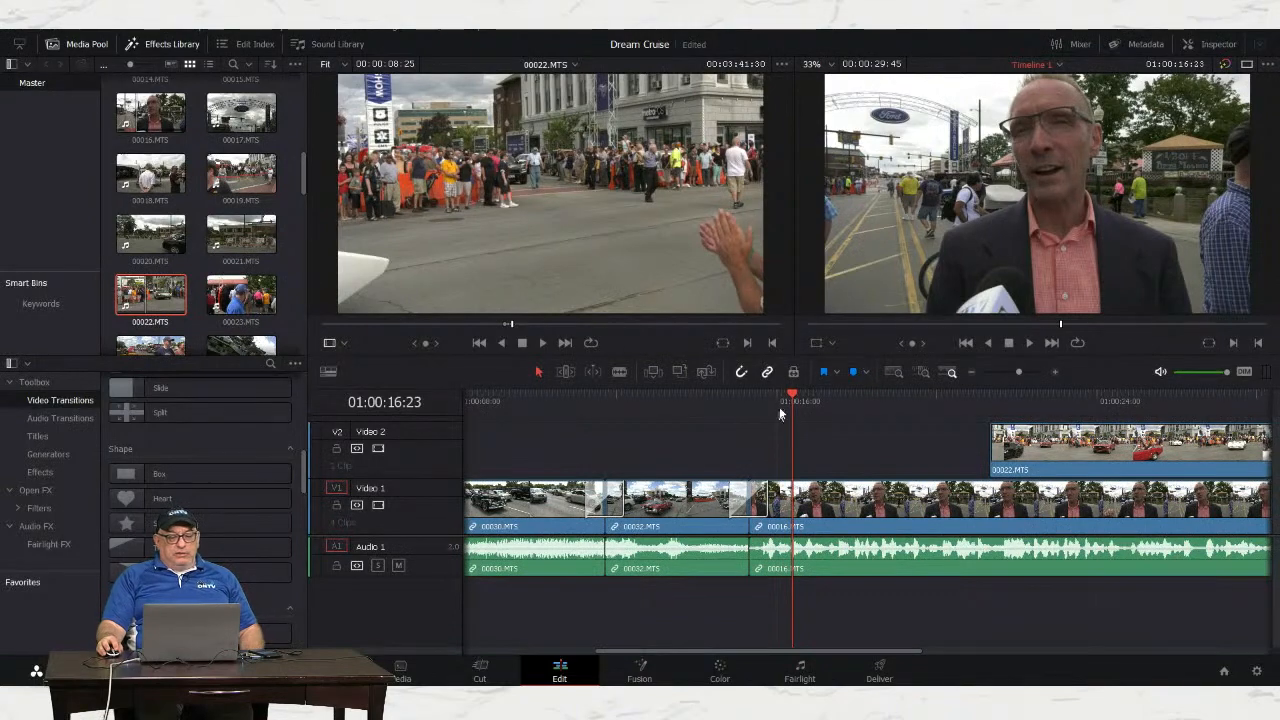
pyautogui.moveTo(793, 396)
pyautogui.mouseDown()
pyautogui.moveTo(728, 396)
pyautogui.moveTo(789, 390)
pyautogui.mouseUp()
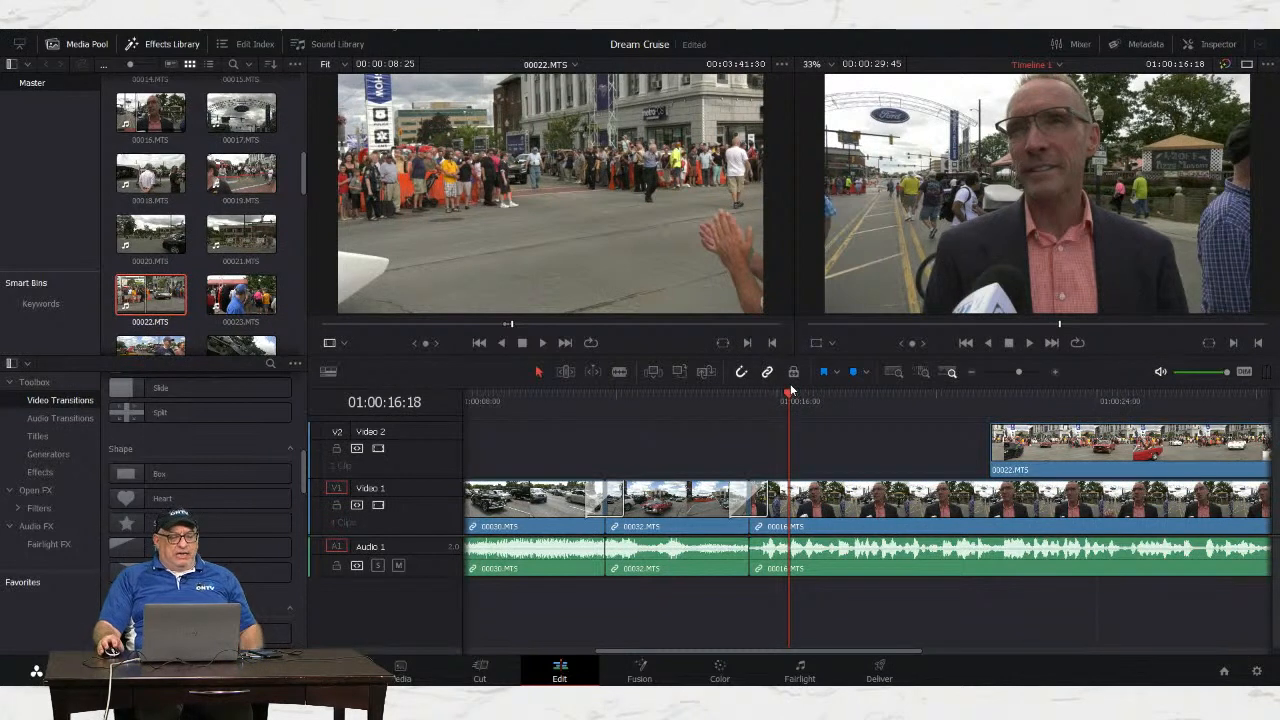
# Step: Drop a Middle Lower Third title from the Toolbox Titles onto Video 2 at the playhead
pyautogui.click(37, 440)
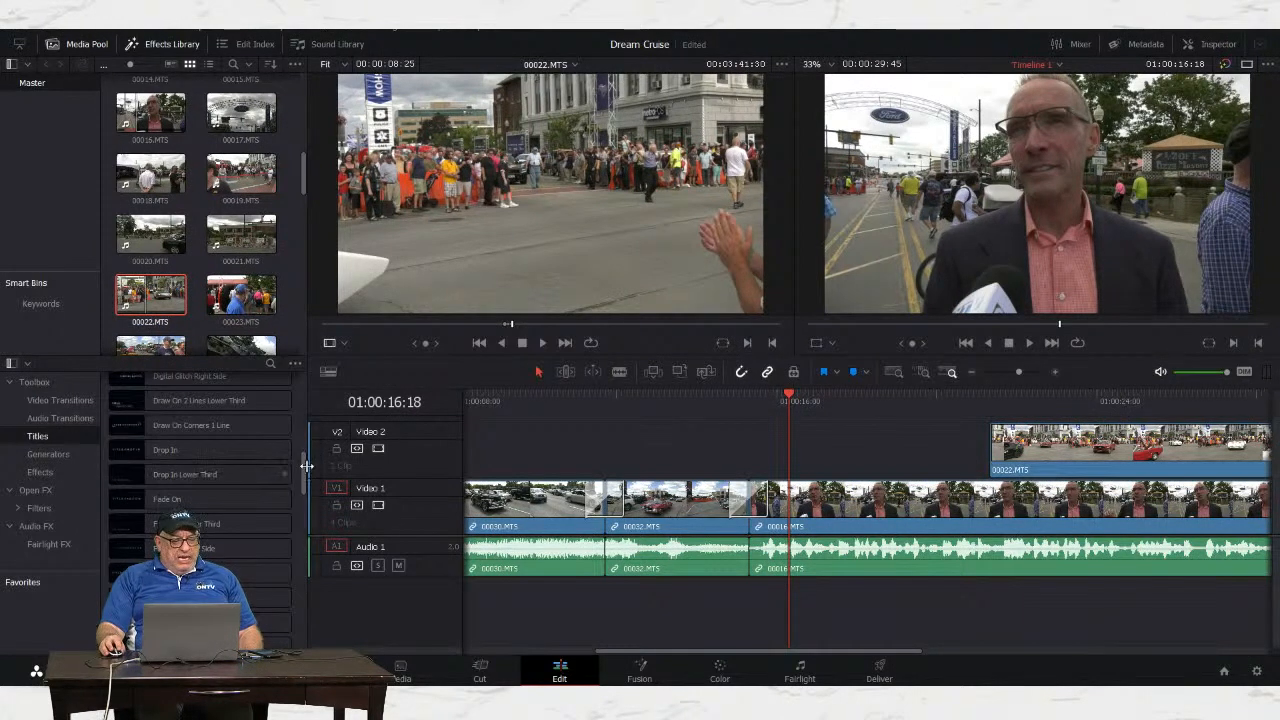
pyautogui.moveTo(304, 466); pyautogui.dragTo(303, 386)
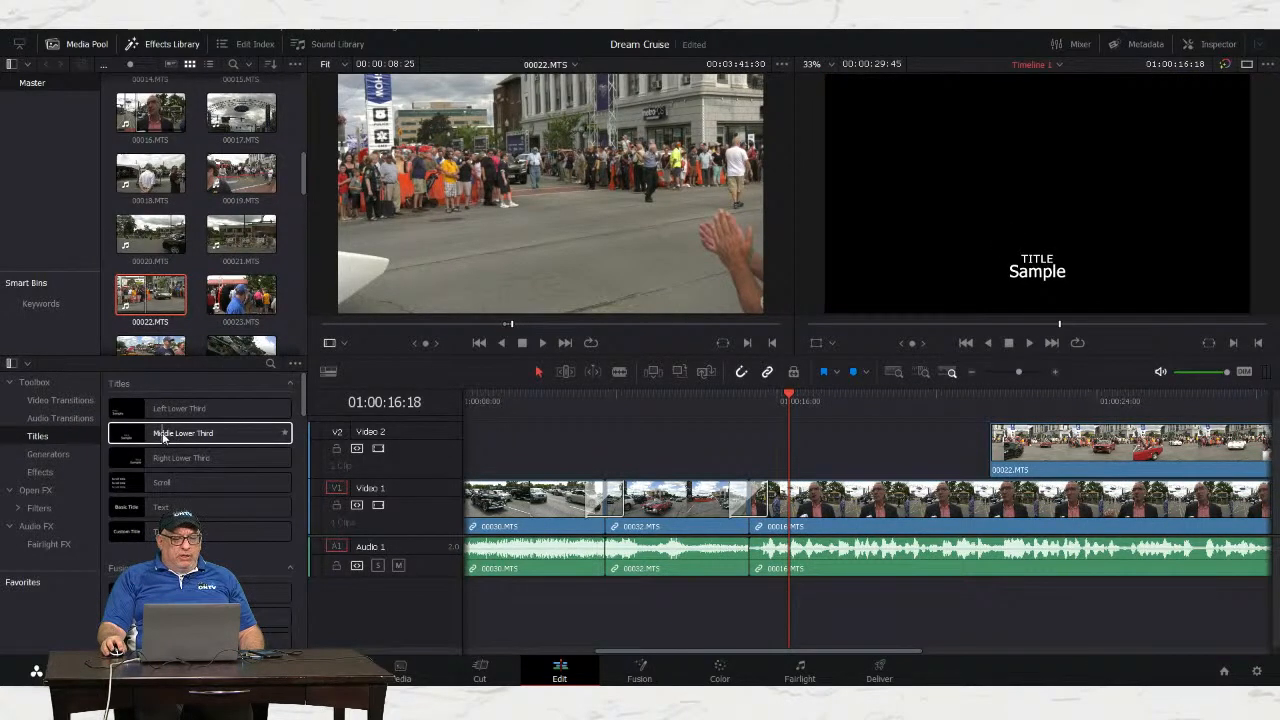
pyautogui.moveTo(164, 436); pyautogui.dragTo(825, 478)
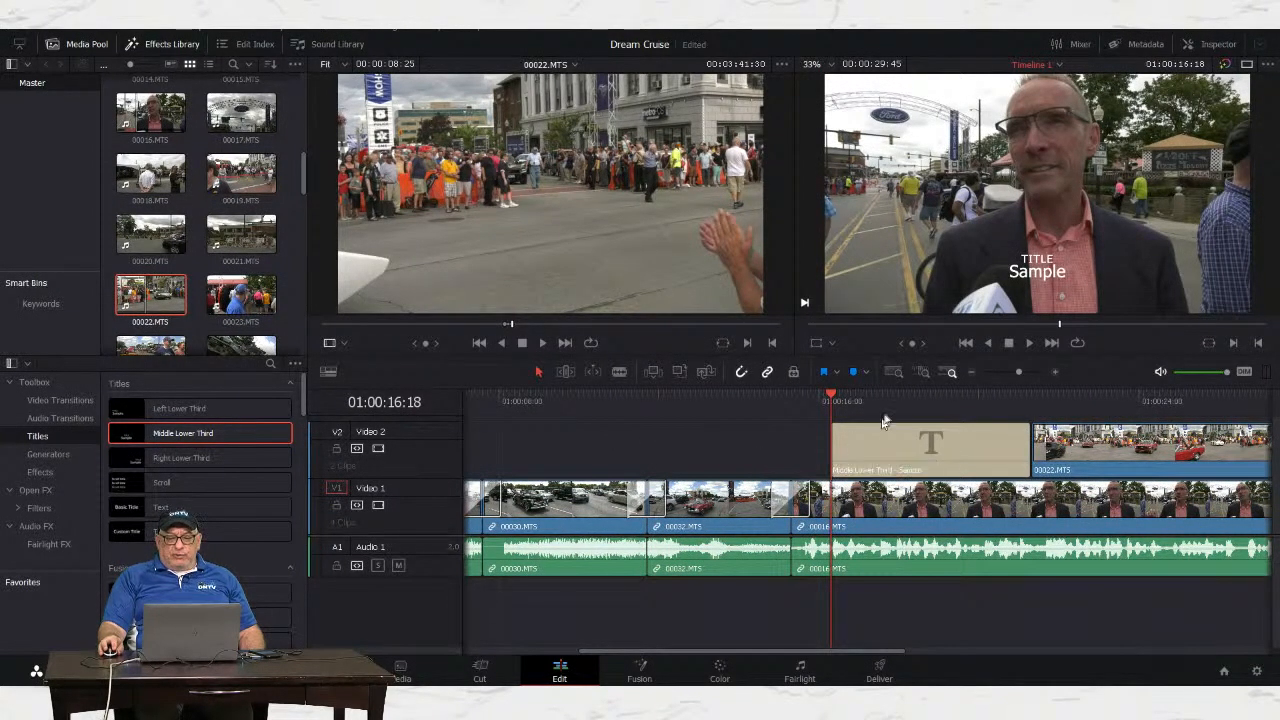
# Step: Preview the Middle Lower Third at the playhead and open it in the Inspector
pyautogui.moveTo(831, 398); pyautogui.dragTo(894, 398)
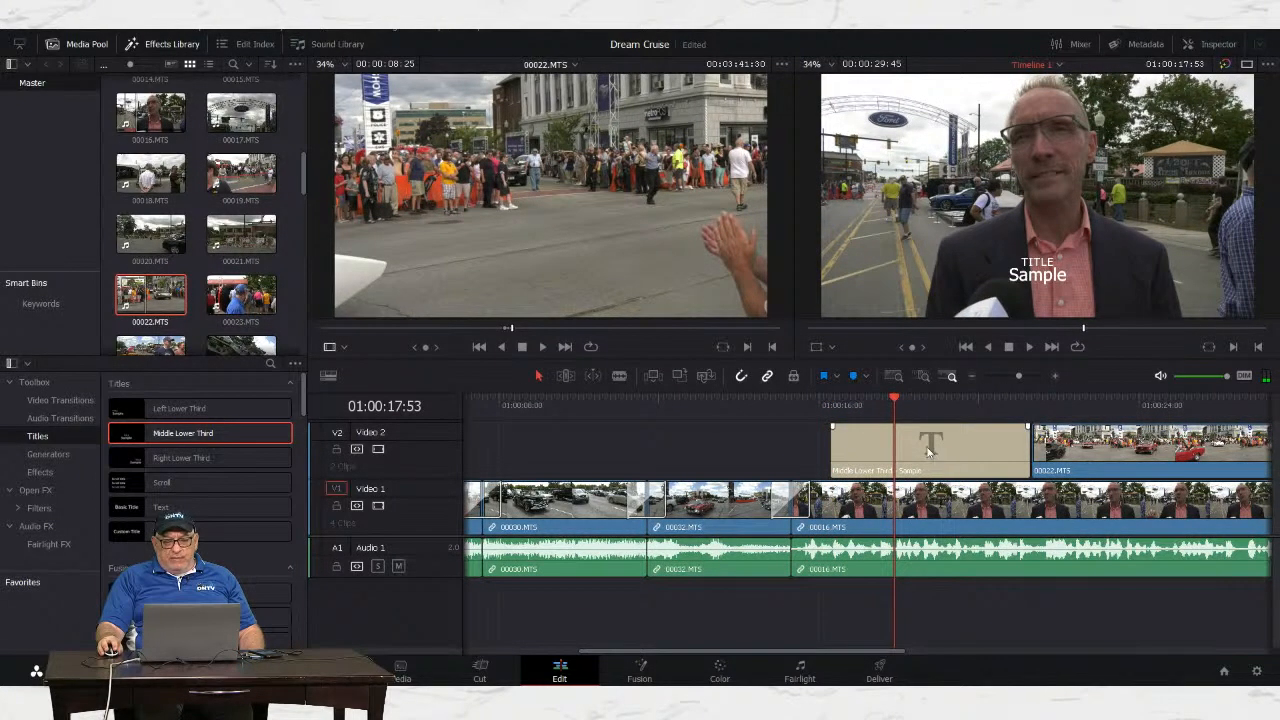
pyautogui.doubleClick(928, 452)
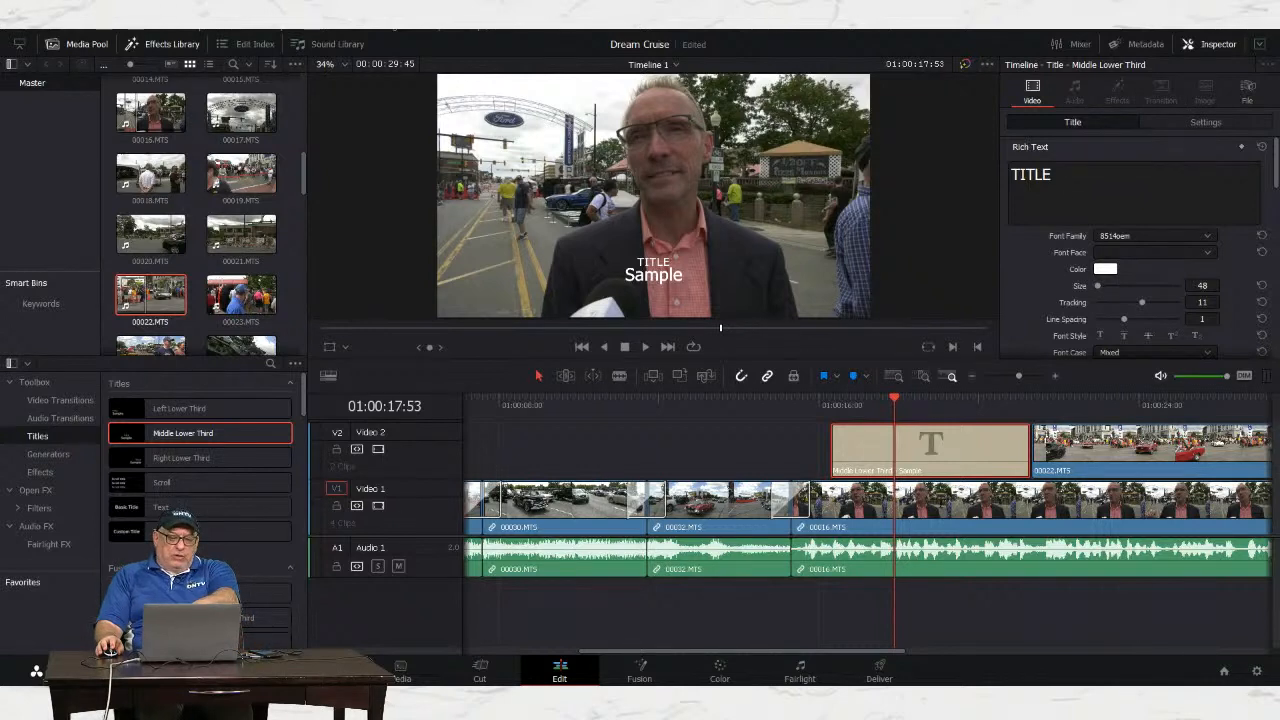
# Step: Replace TITLE with the interviewee's name and start raising its font size toward 167
pyautogui.click(1080, 180)
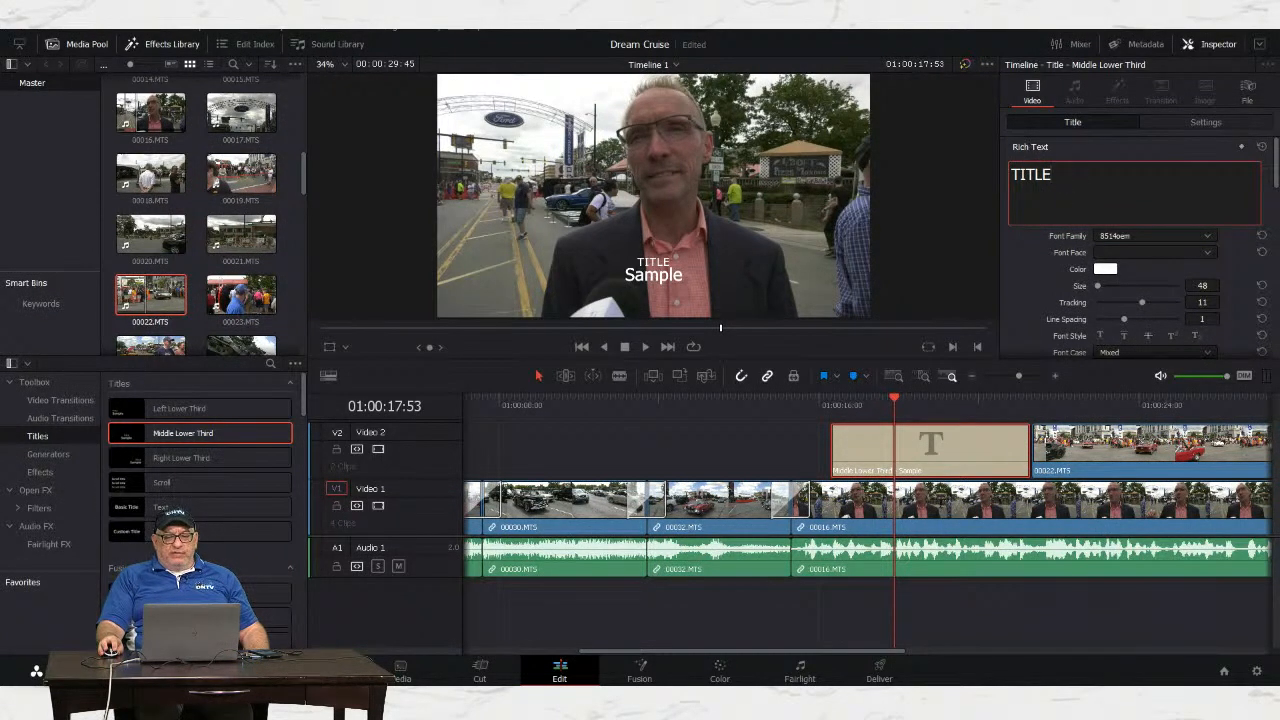
pyautogui.moveTo(1058, 172); pyautogui.dragTo(1006, 170)
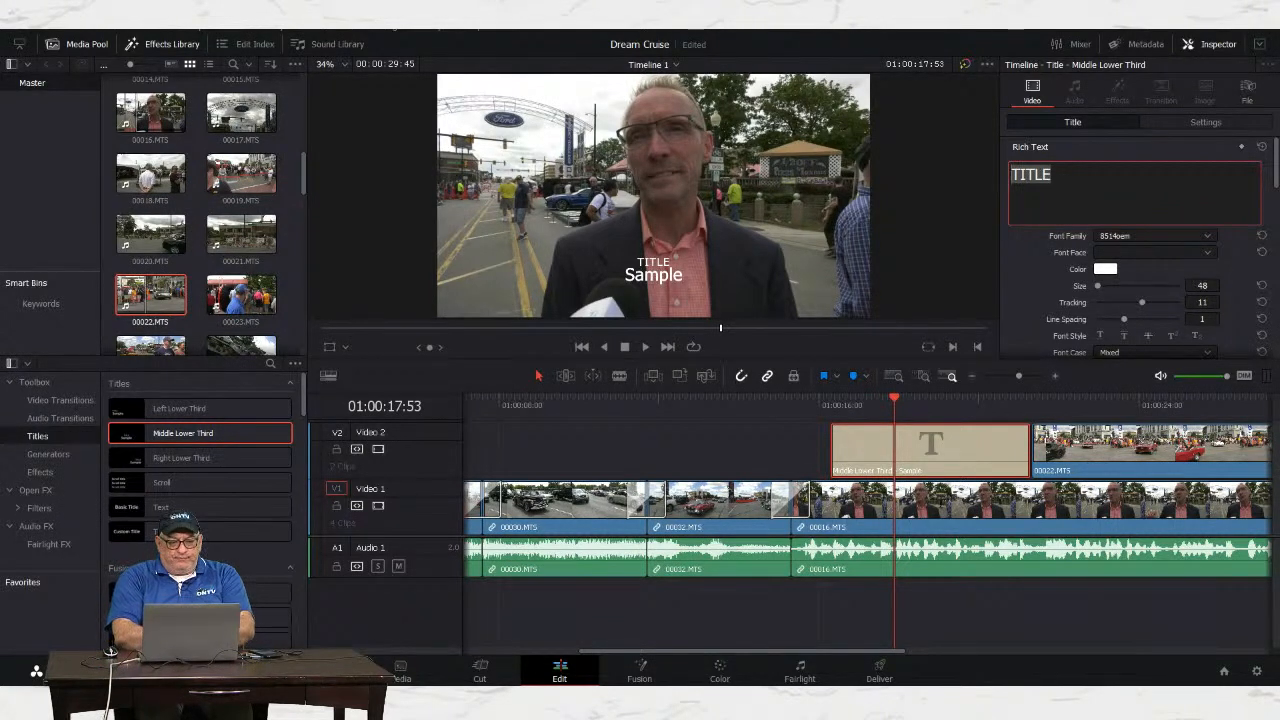
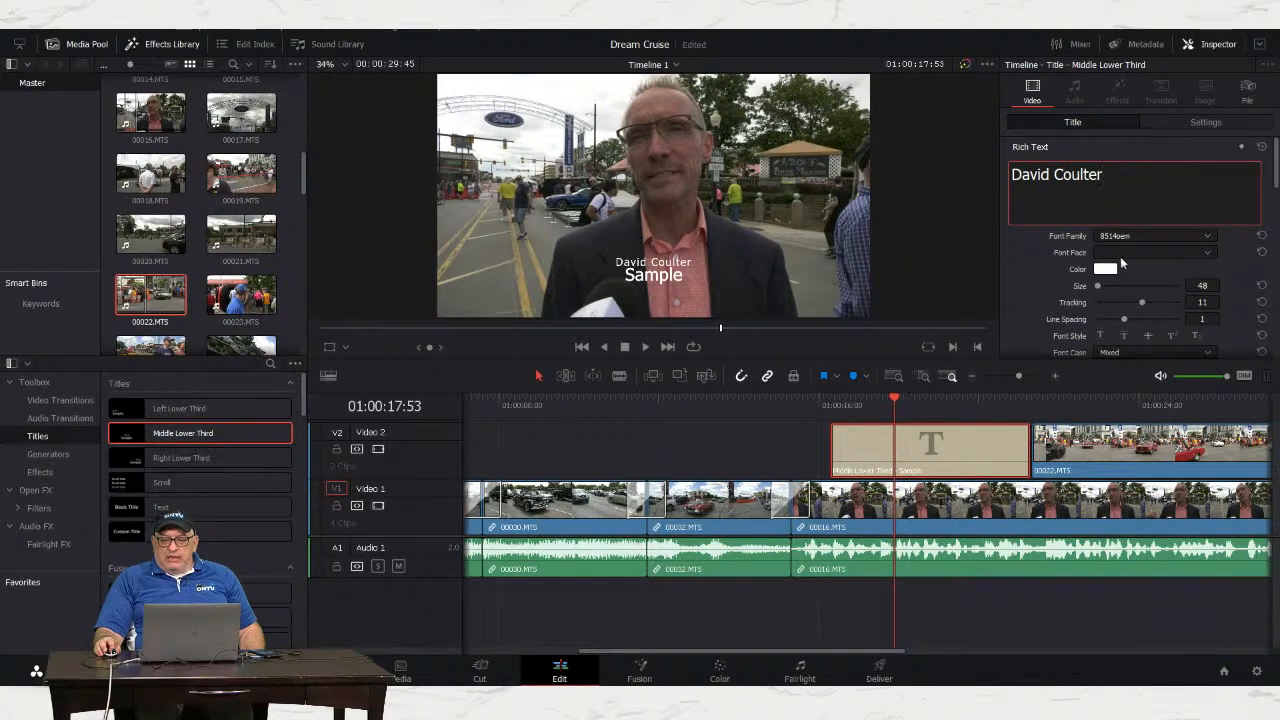
pyautogui.scroll(-1, 1040, 255)
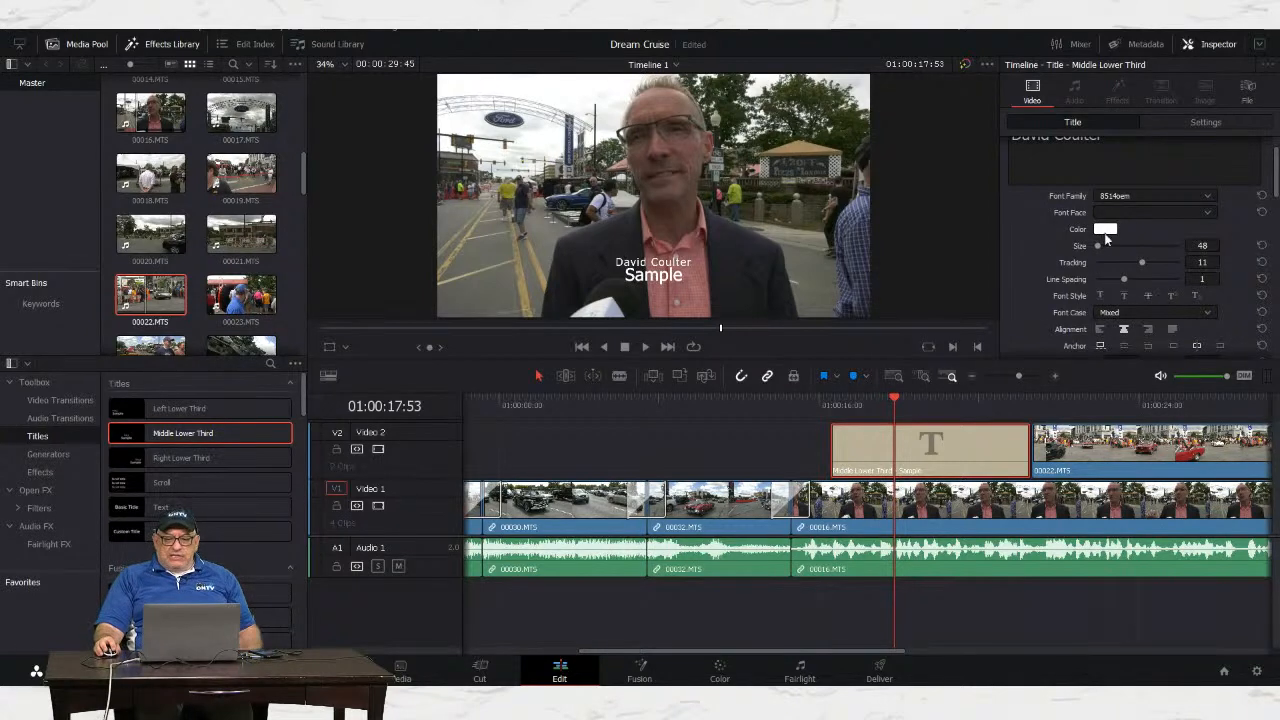
pyautogui.moveTo(1100, 250); pyautogui.dragTo(1101, 253)
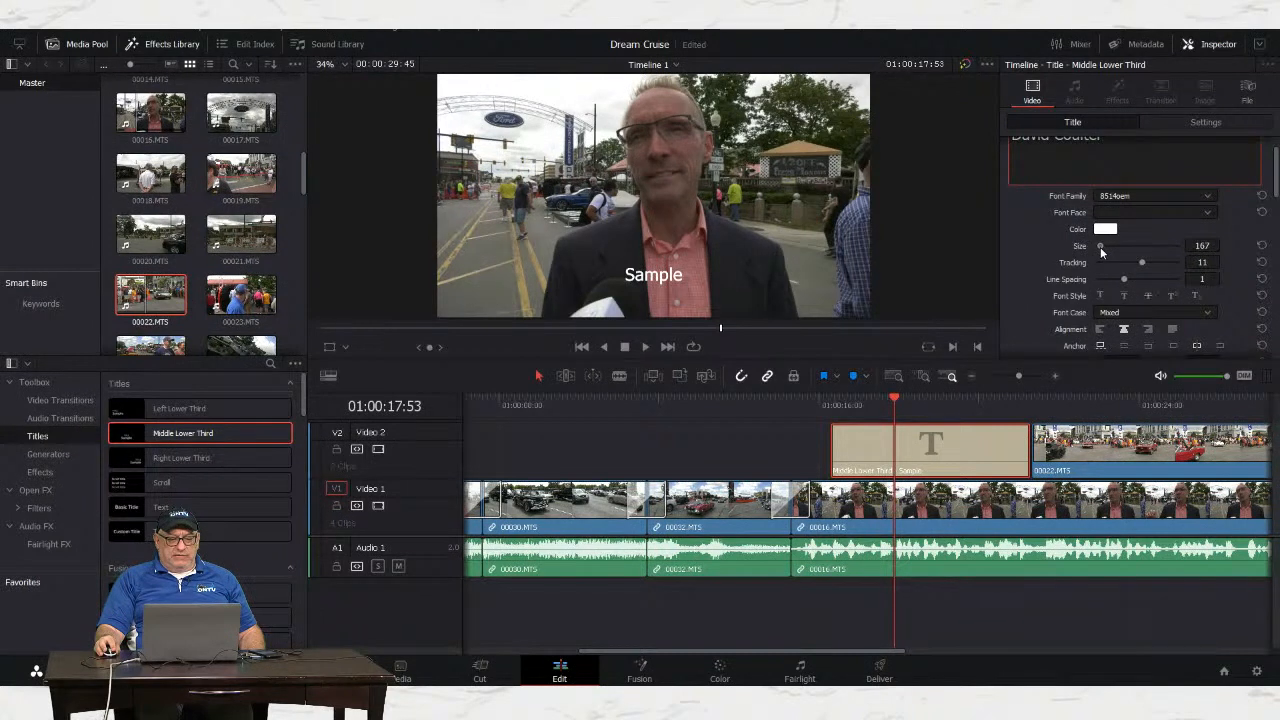
# Step: Adjust the name line's font size to 217 so it fits within the frame
pyautogui.moveTo(1101, 251); pyautogui.dragTo(1102, 251)
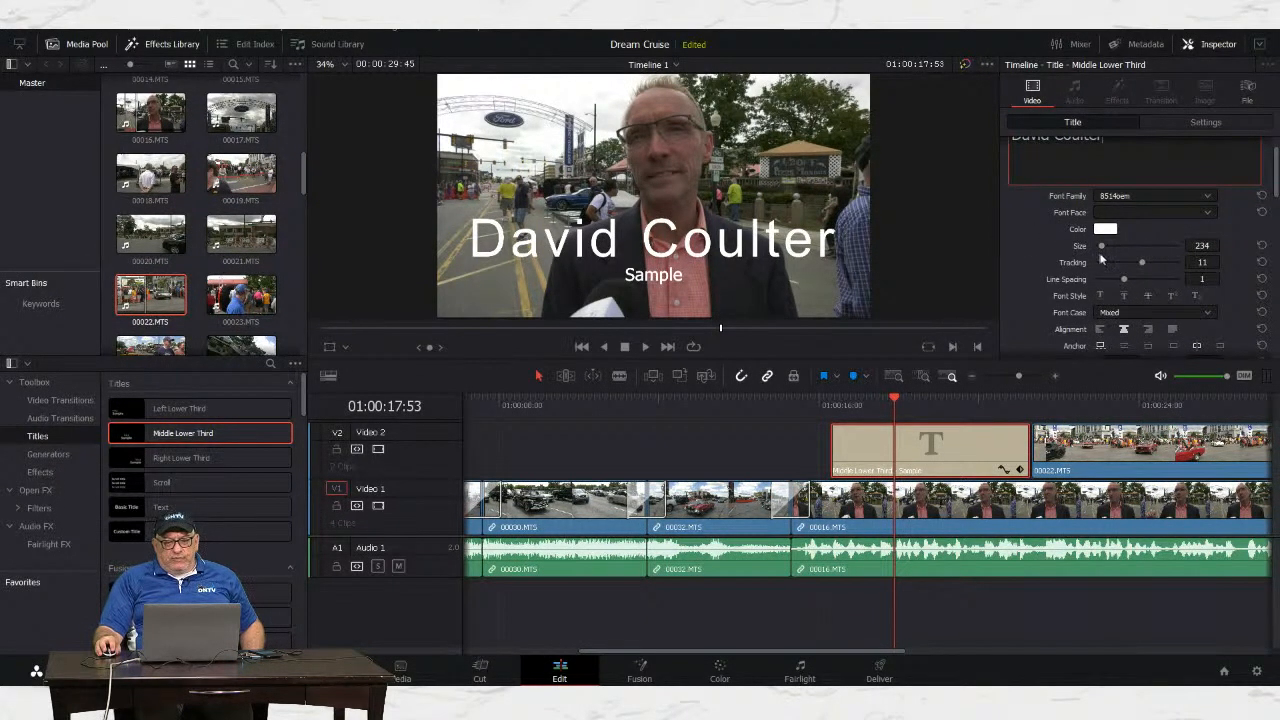
pyautogui.moveTo(1104, 250); pyautogui.dragTo(1103, 250)
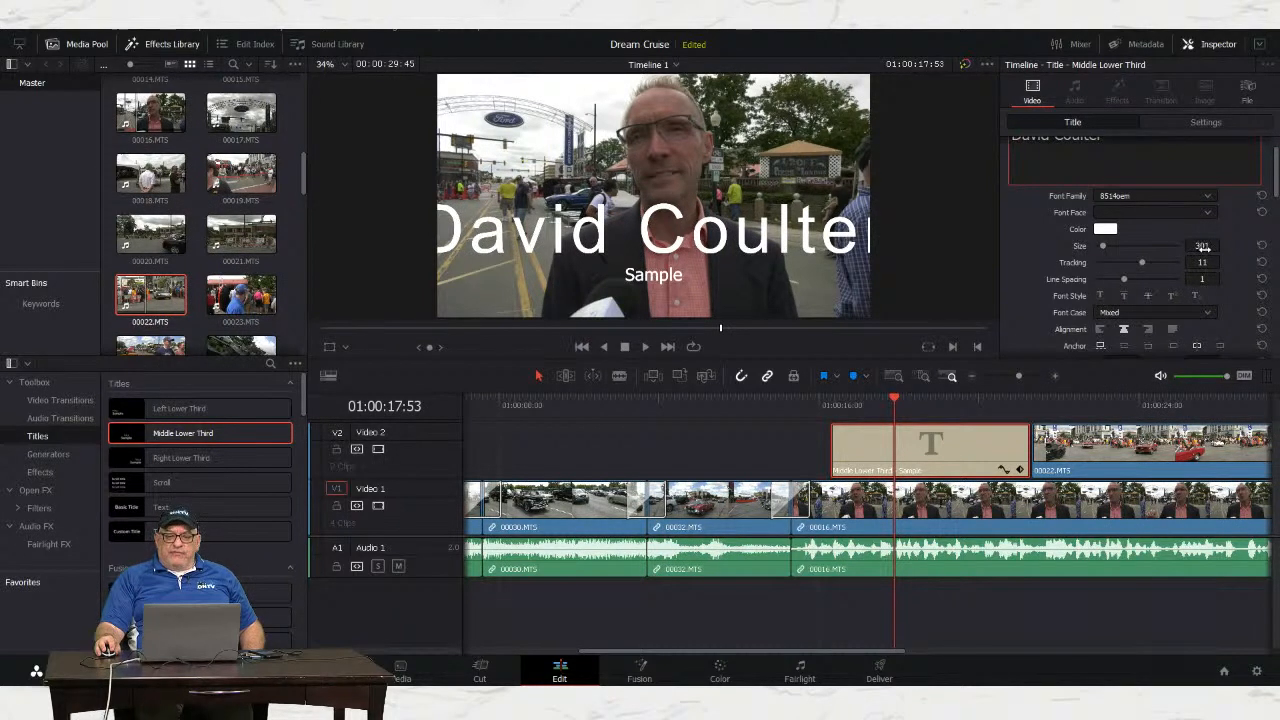
pyautogui.moveTo(1201, 246); pyautogui.dragTo(1155, 246)
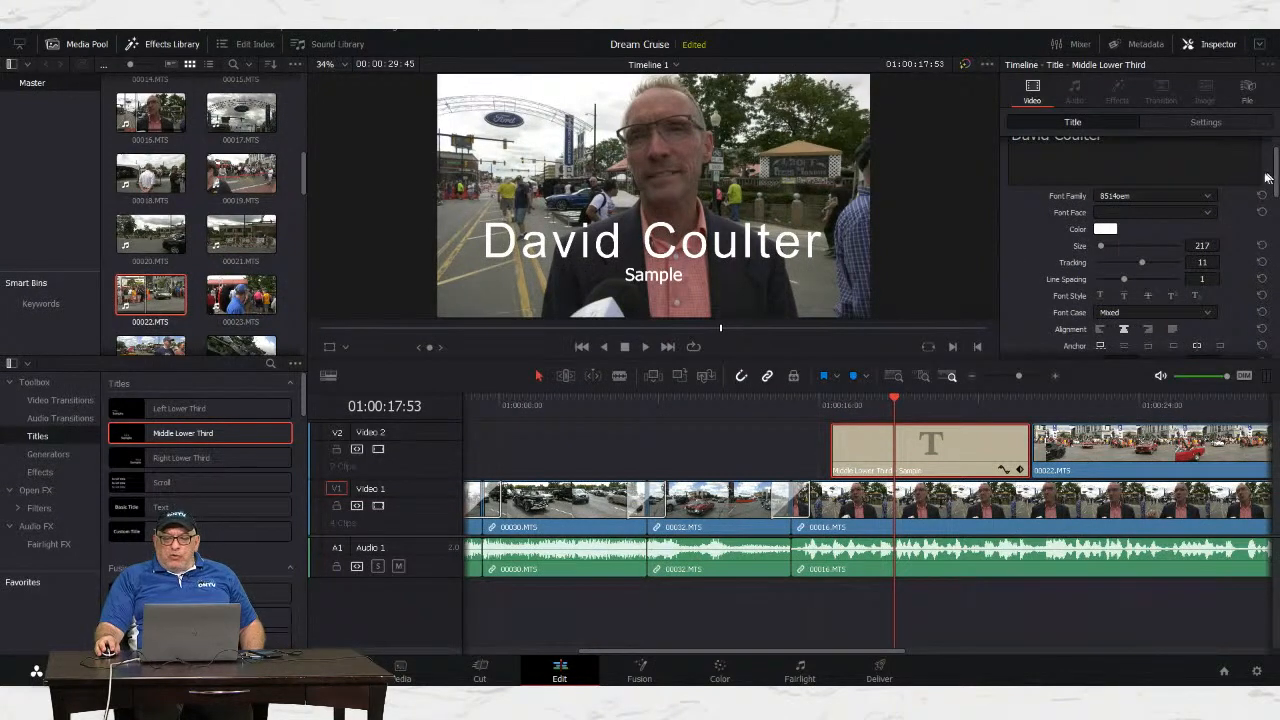
pyautogui.moveTo(1275, 172); pyautogui.dragTo(1275, 227)
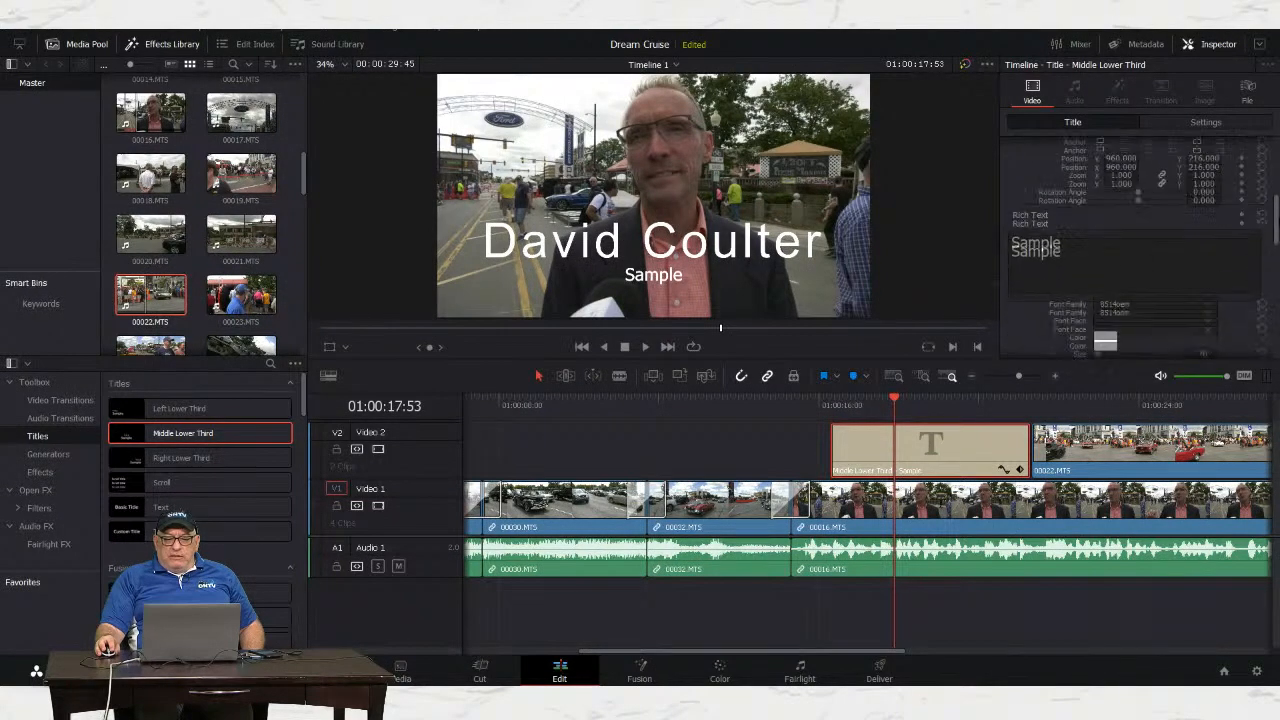
# Step: Replace 'Sample' with 'Ferndale Mayor' on the lower third's second line
pyautogui.click(1066, 196)
pyautogui.doubleClick(1062, 196)
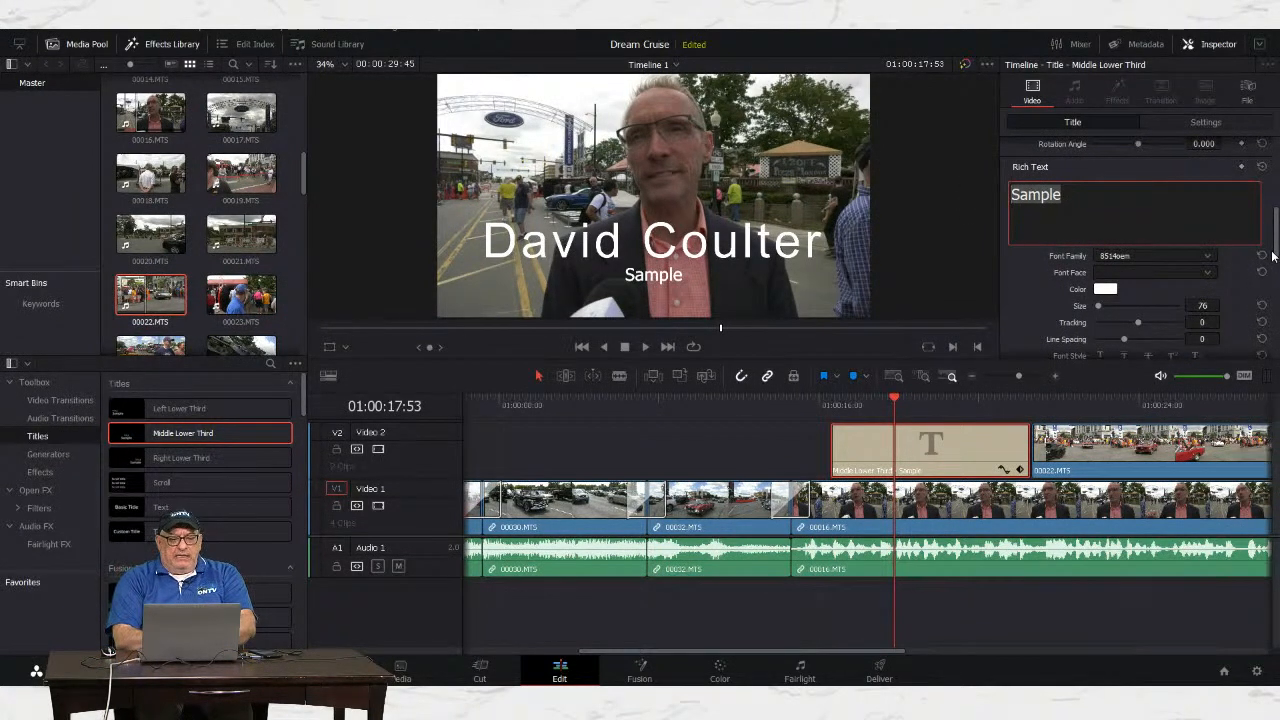
pyautogui.write('Fern')
pyautogui.write('dale Mayor')
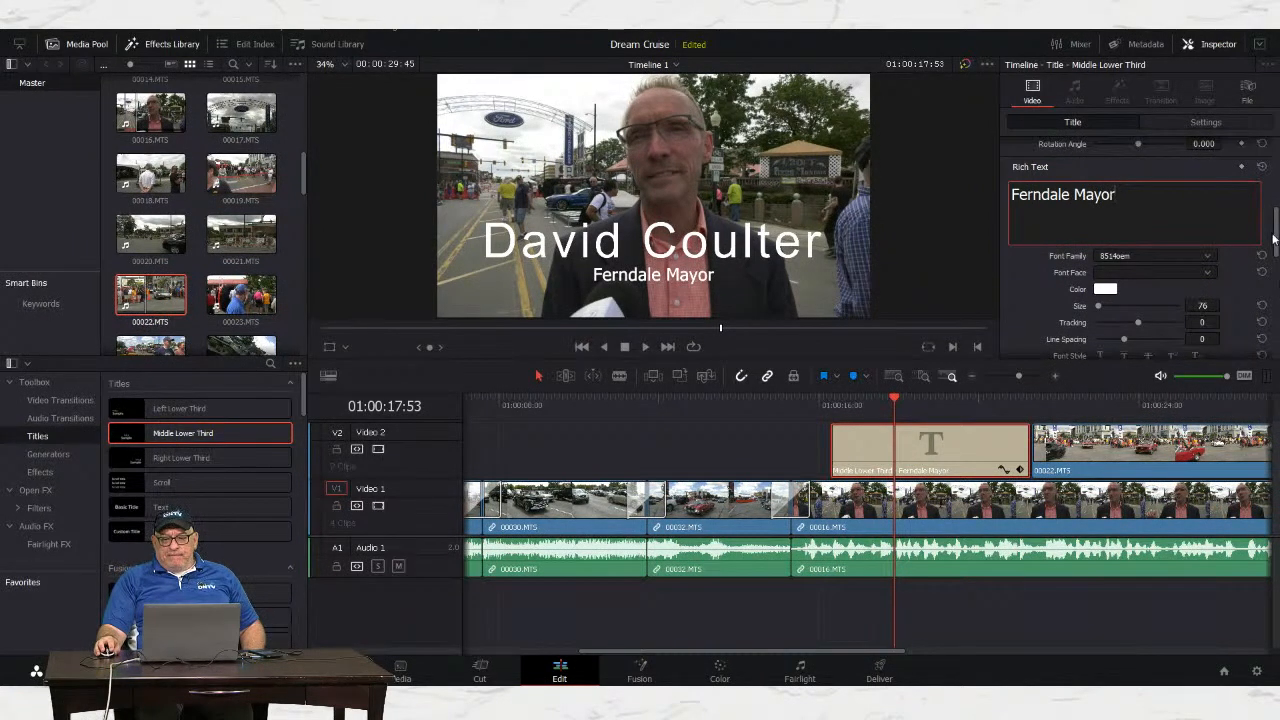
pyautogui.moveTo(1276, 222); pyautogui.dragTo(1272, 240)
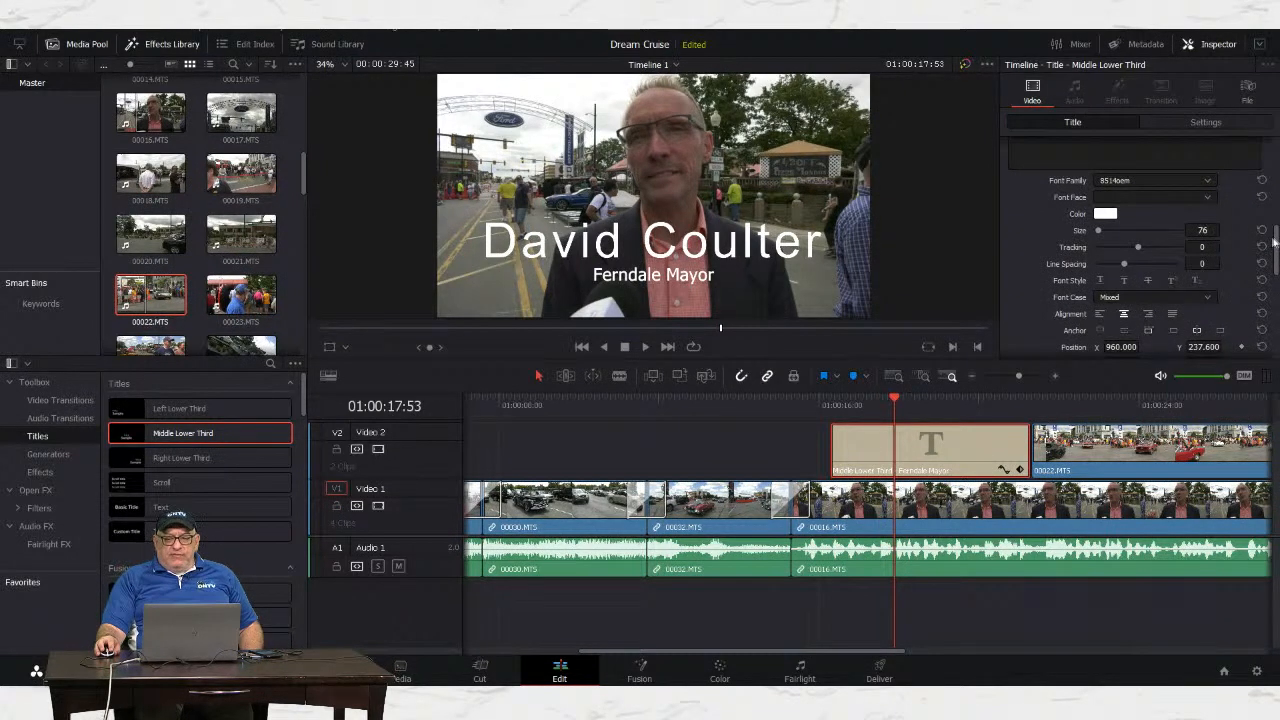
pyautogui.moveTo(1274, 243)
pyautogui.mouseDown()
pyautogui.moveTo(1274, 306)
pyautogui.moveTo(1278, 284)
pyautogui.mouseUp()
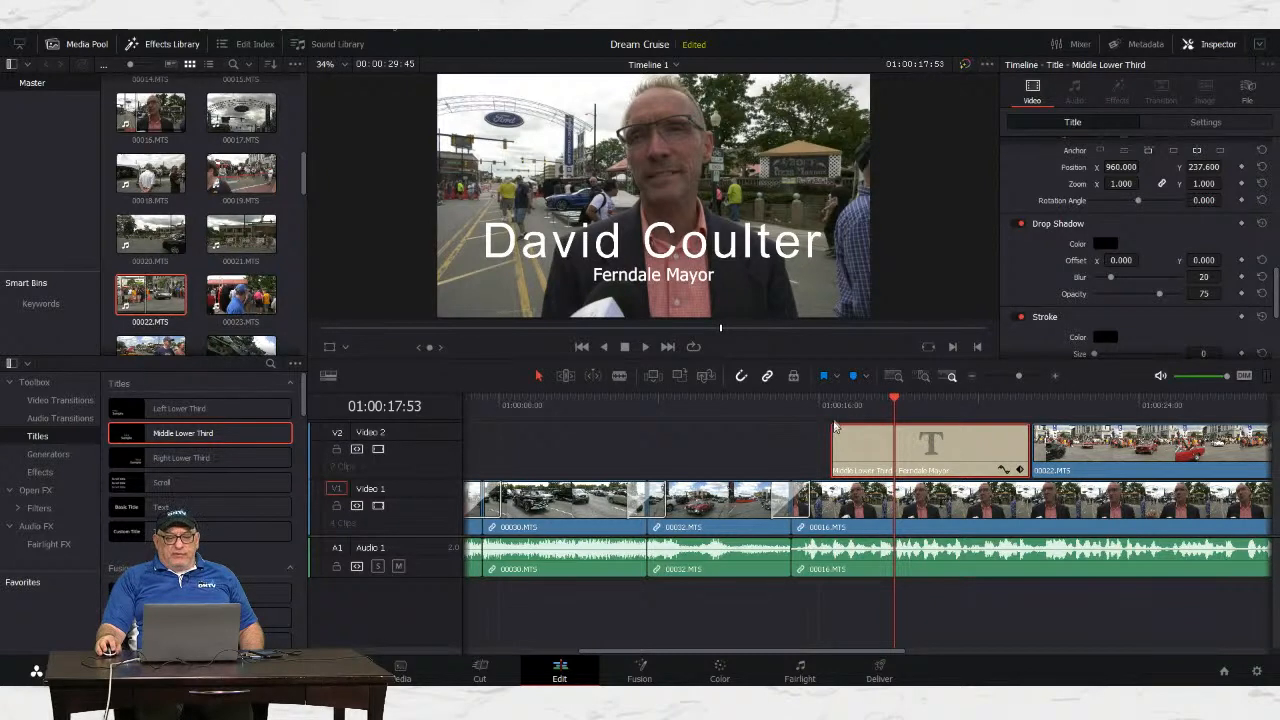
pyautogui.click(771, 404)
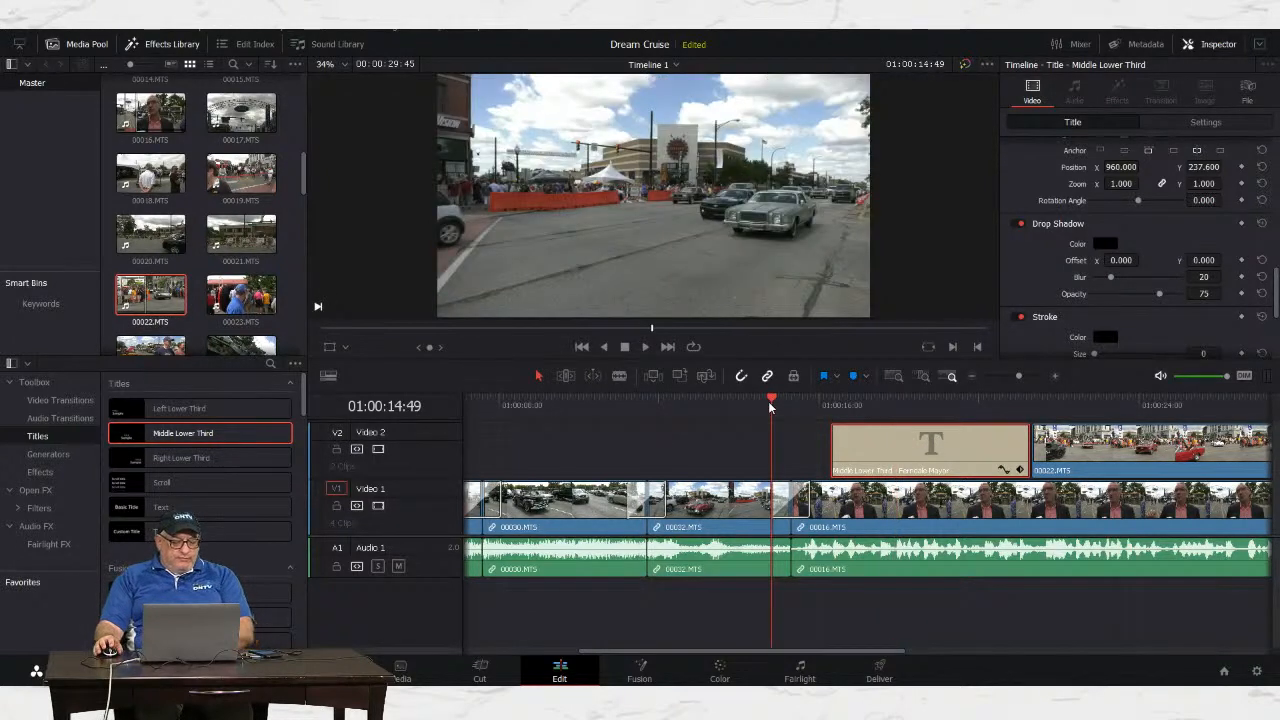
pyautogui.press('space')
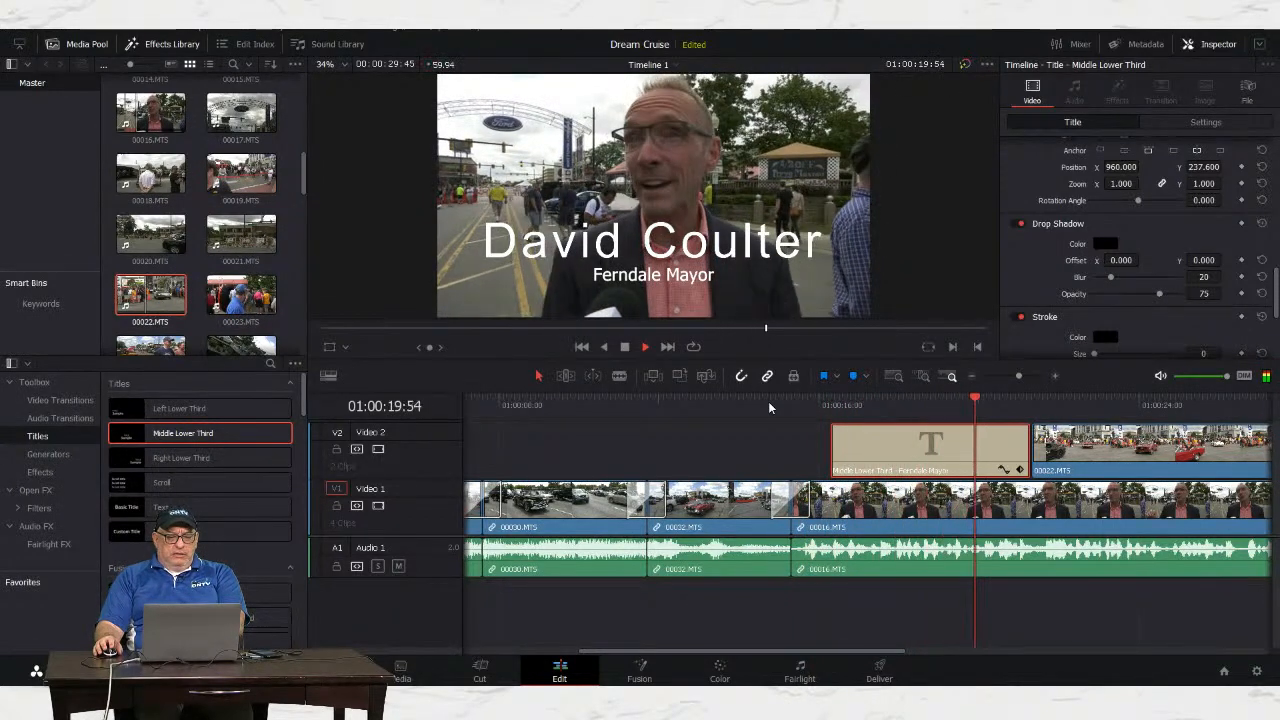
pyautogui.press('space')
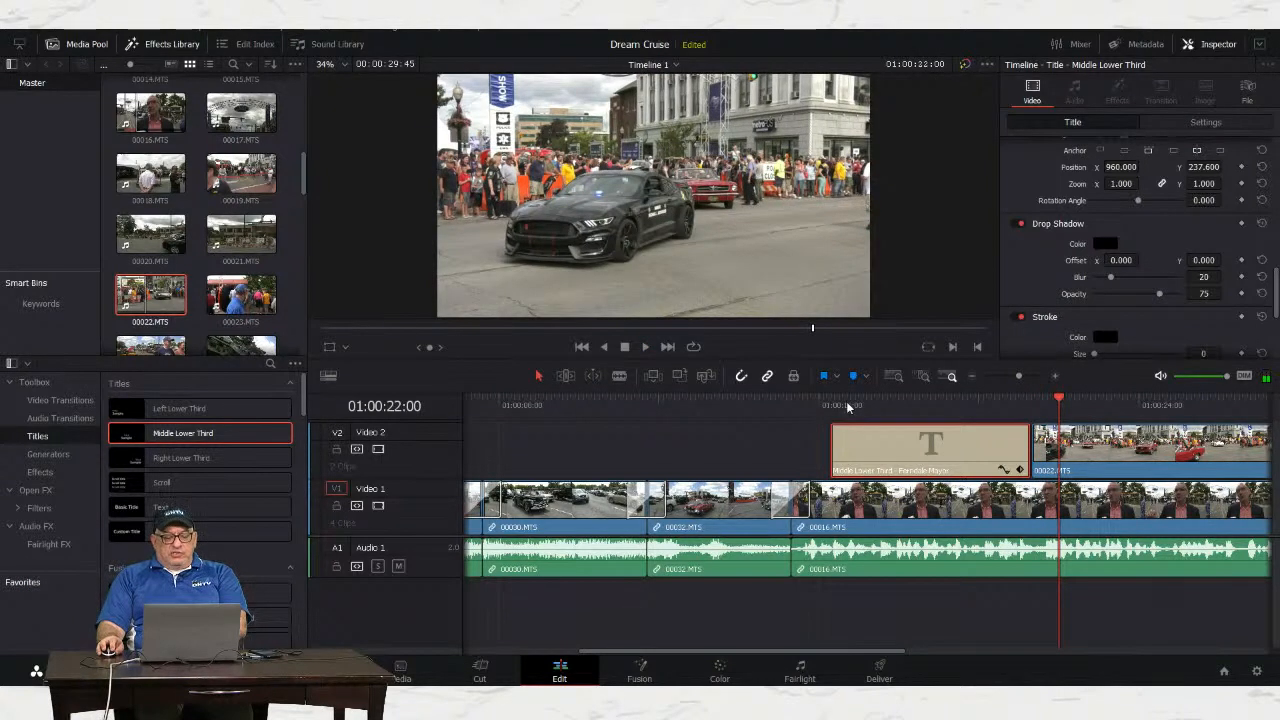
pyautogui.moveTo(845, 410)
pyautogui.mouseDown()
pyautogui.moveTo(831, 411)
pyautogui.moveTo(863, 412)
pyautogui.mouseUp()
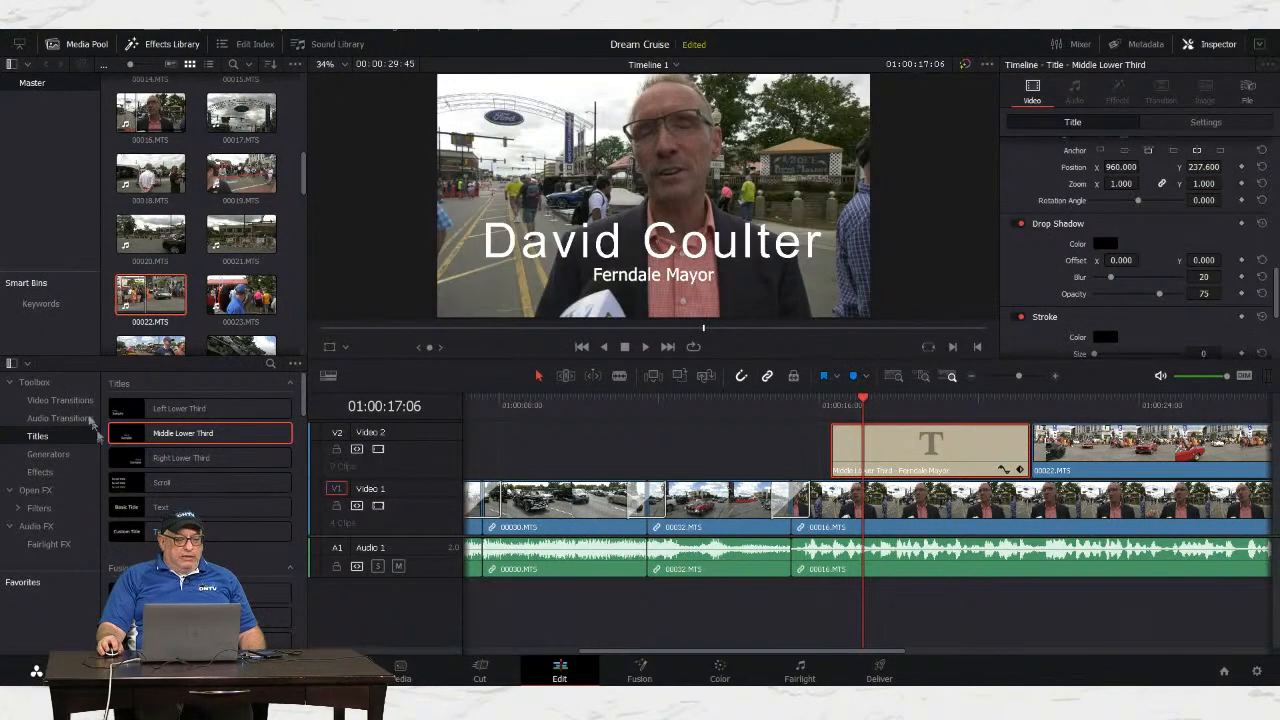
# Step: Fade the lower third in with a Cross Dissolve, play it back, then load 00022.MTS
pyautogui.click(60, 400)
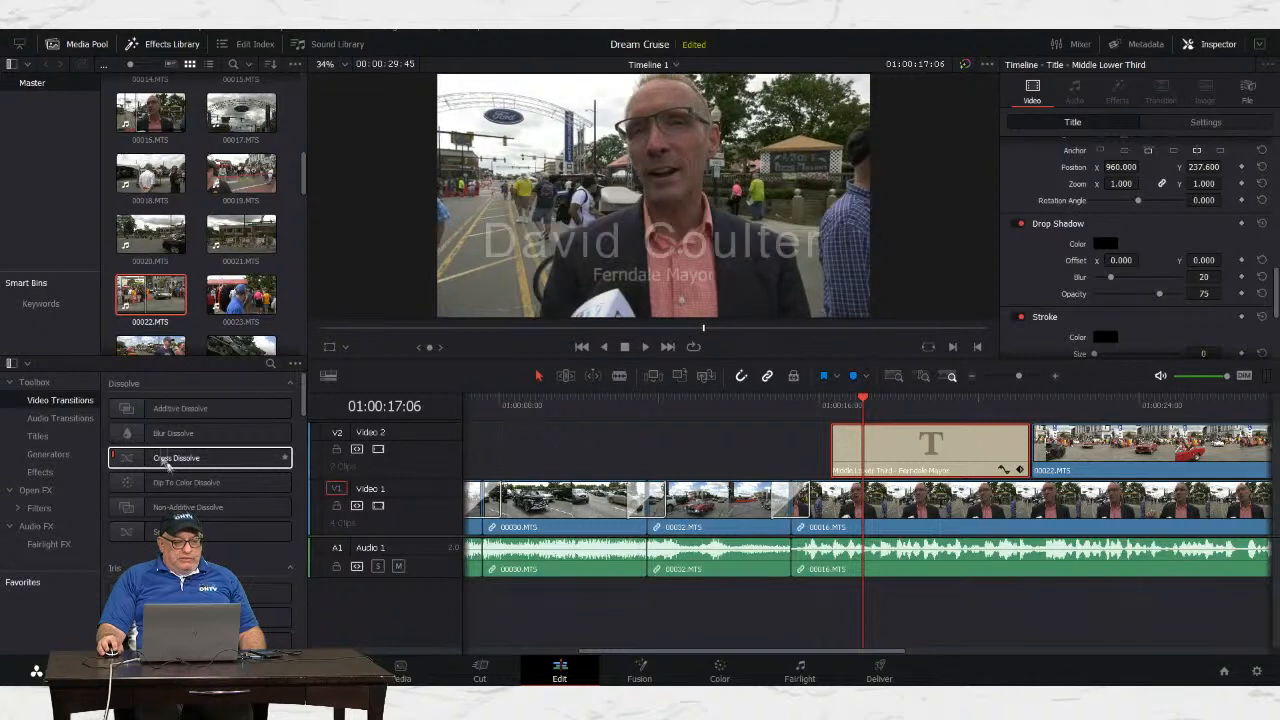
pyautogui.moveTo(147, 461); pyautogui.dragTo(852, 458)
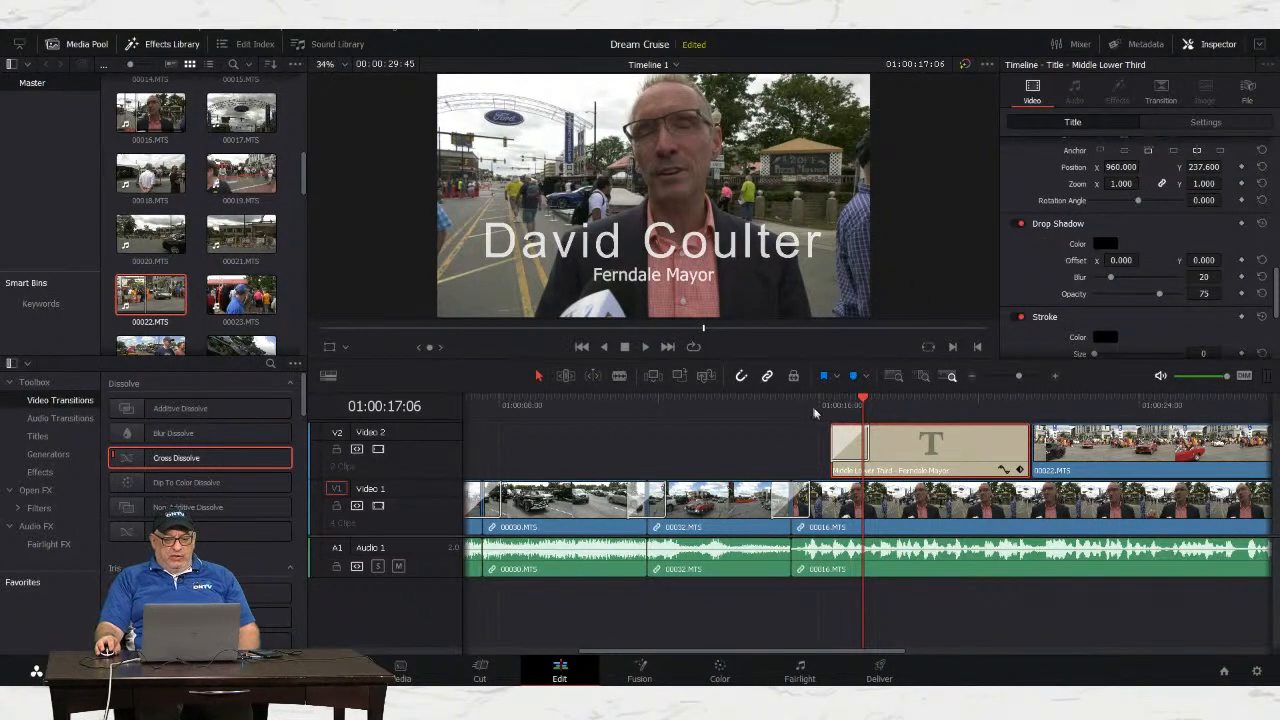
pyautogui.click(812, 400)
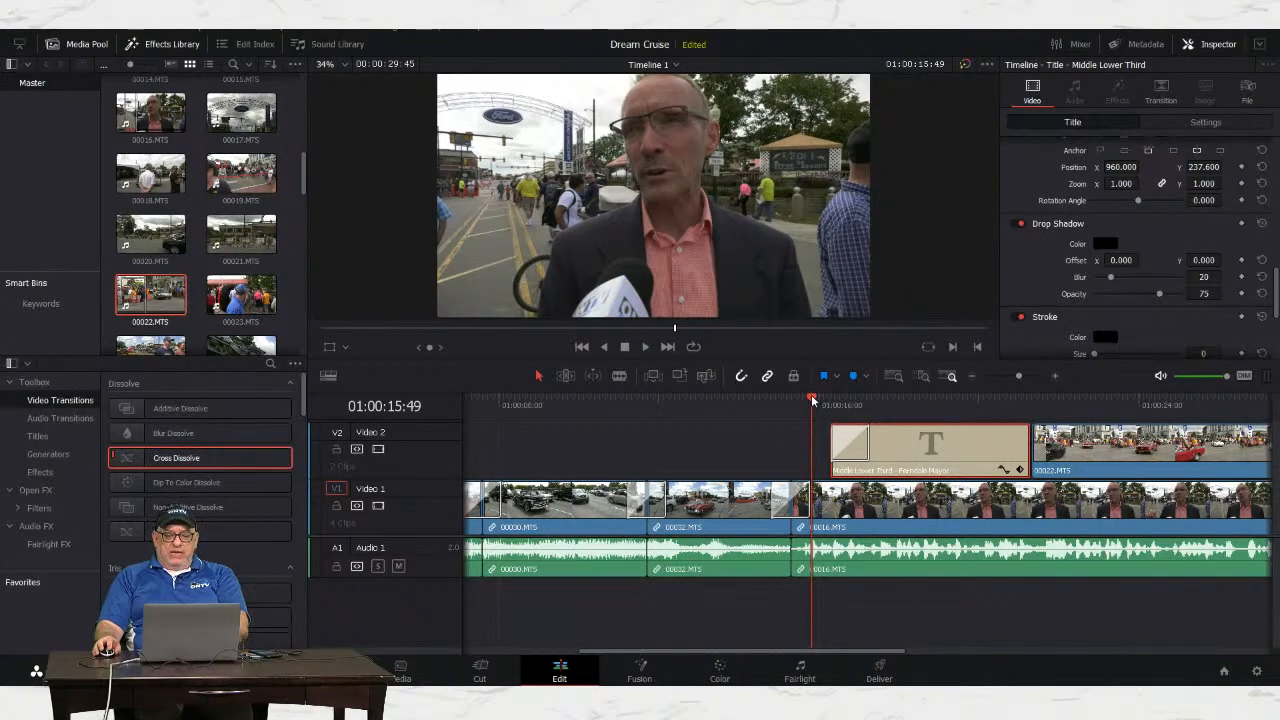
pyautogui.press('space')
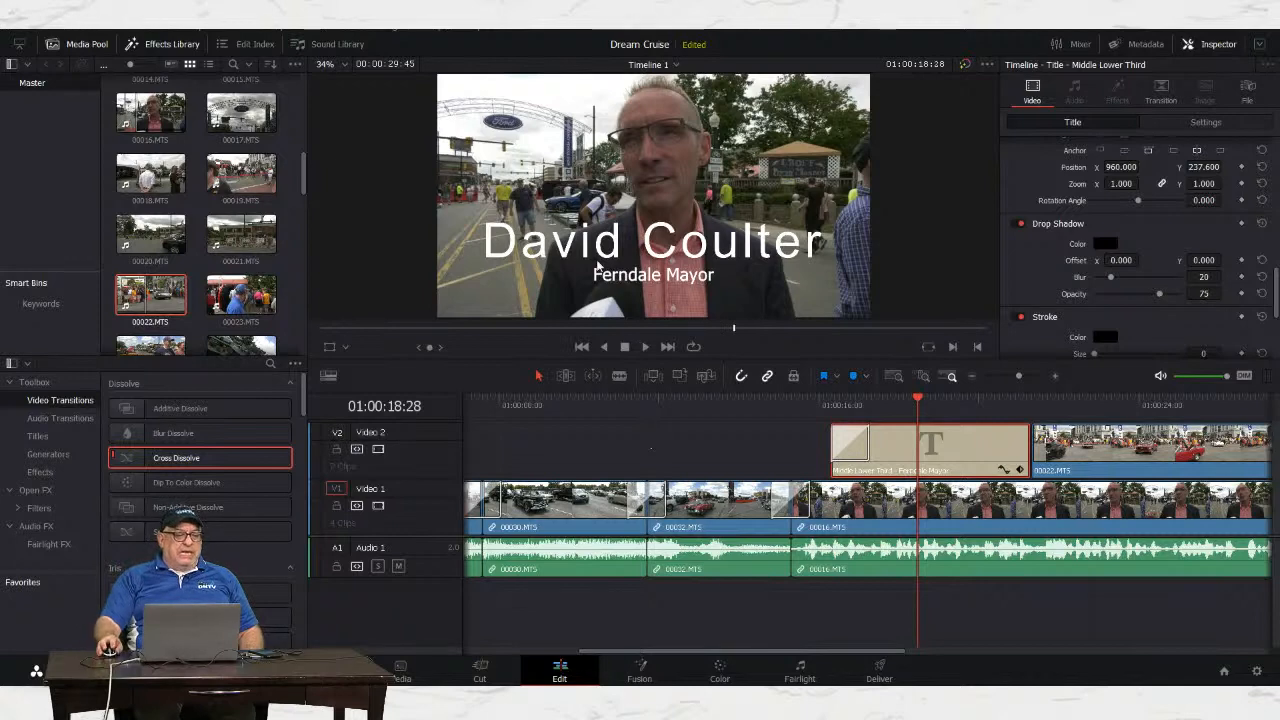
pyautogui.click(46, 152)
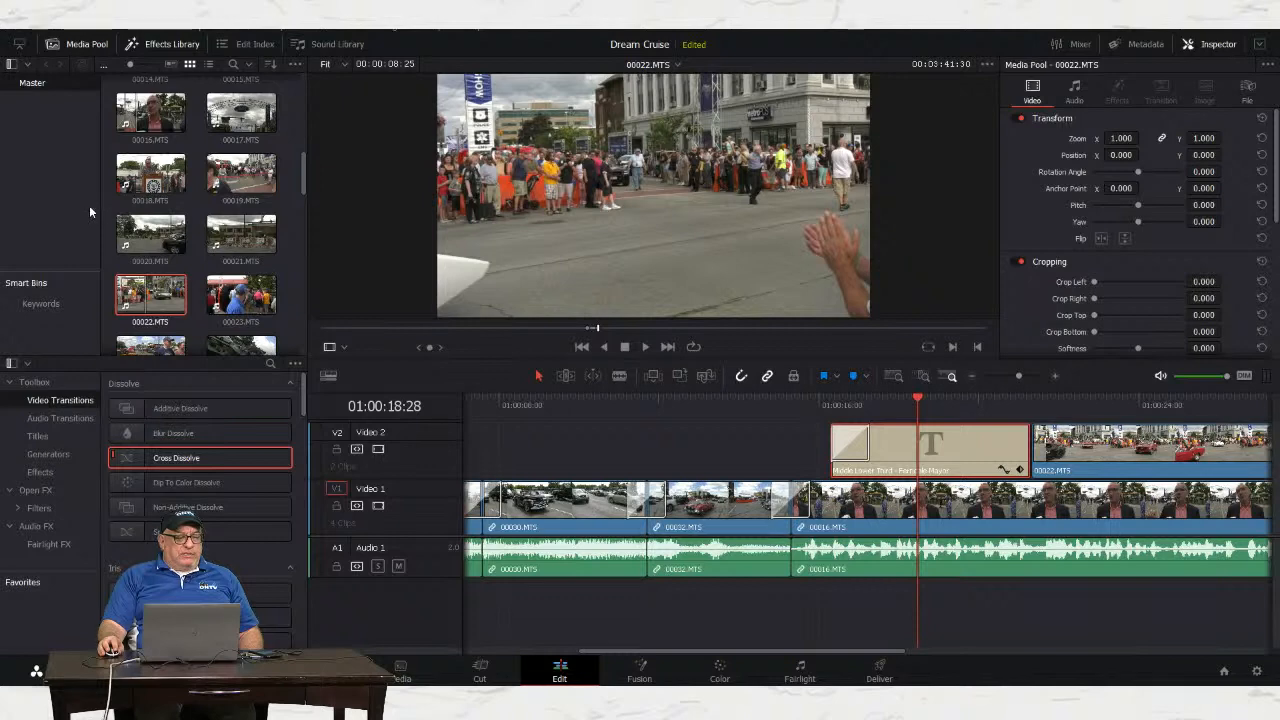
# Step: Open Import Media and browse into the Public-Media network drive
pyautogui.click(84, 32)
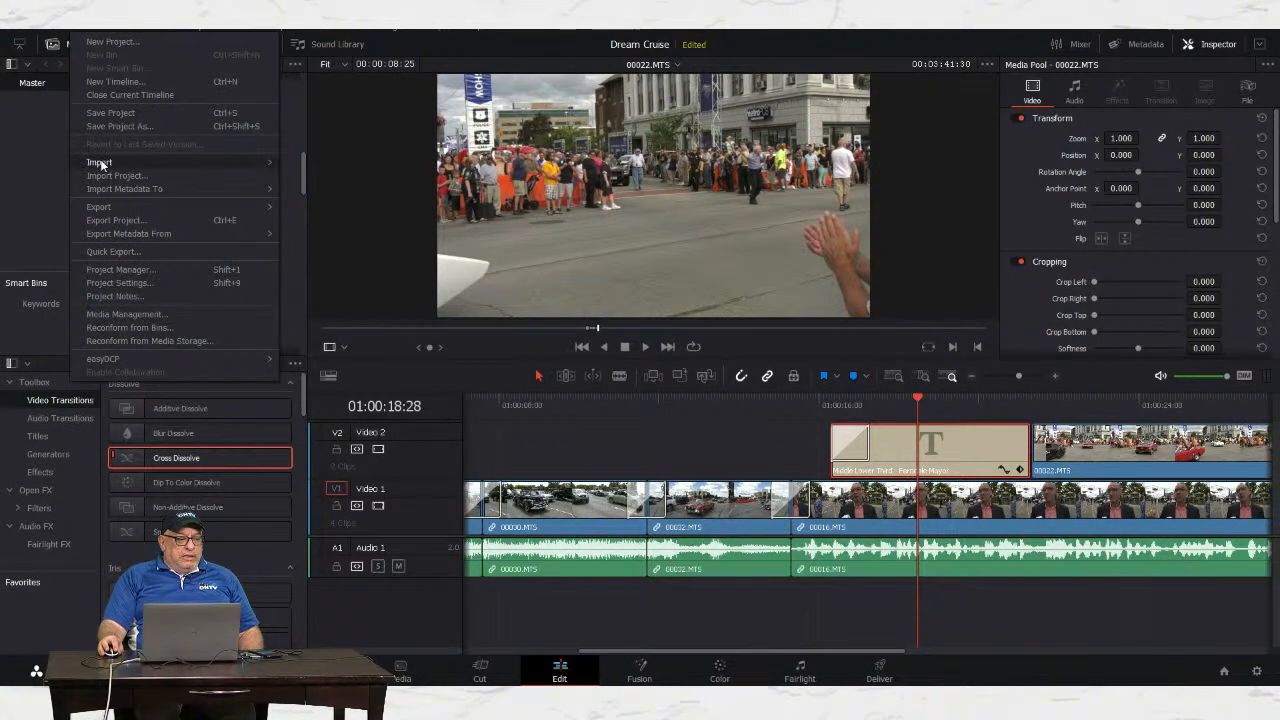
pyautogui.moveTo(239, 163)
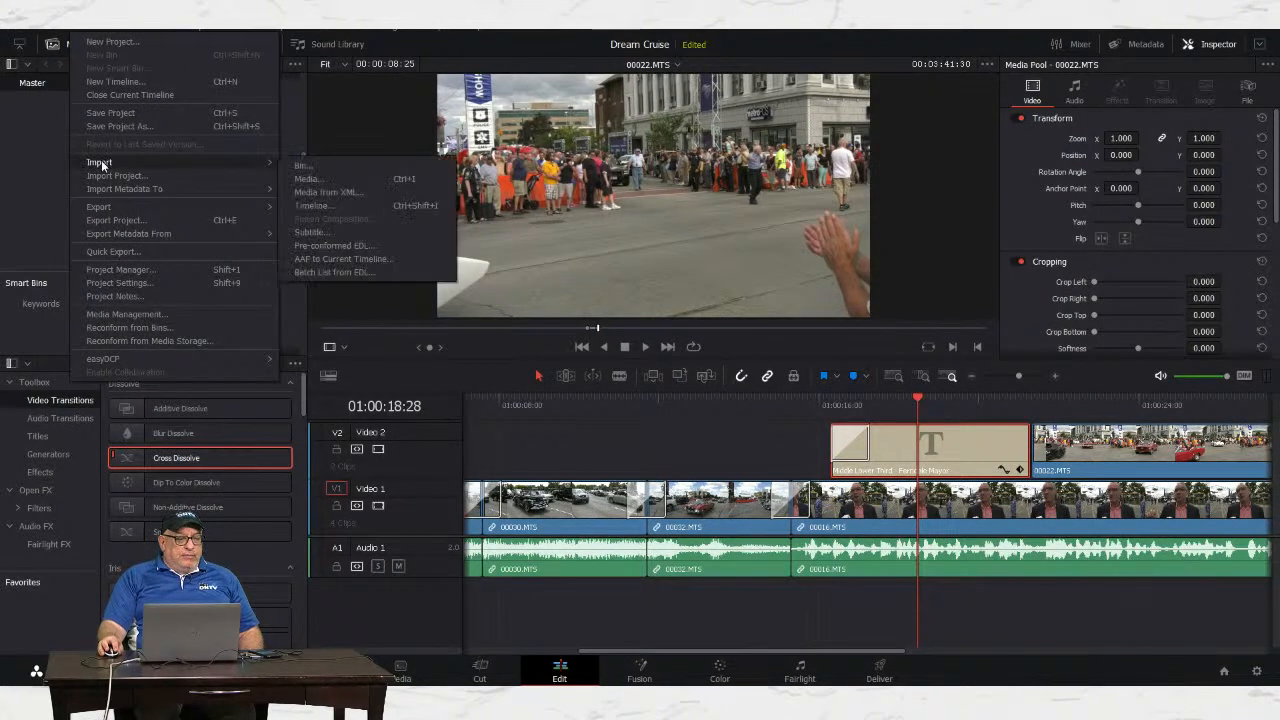
pyautogui.click(318, 179)
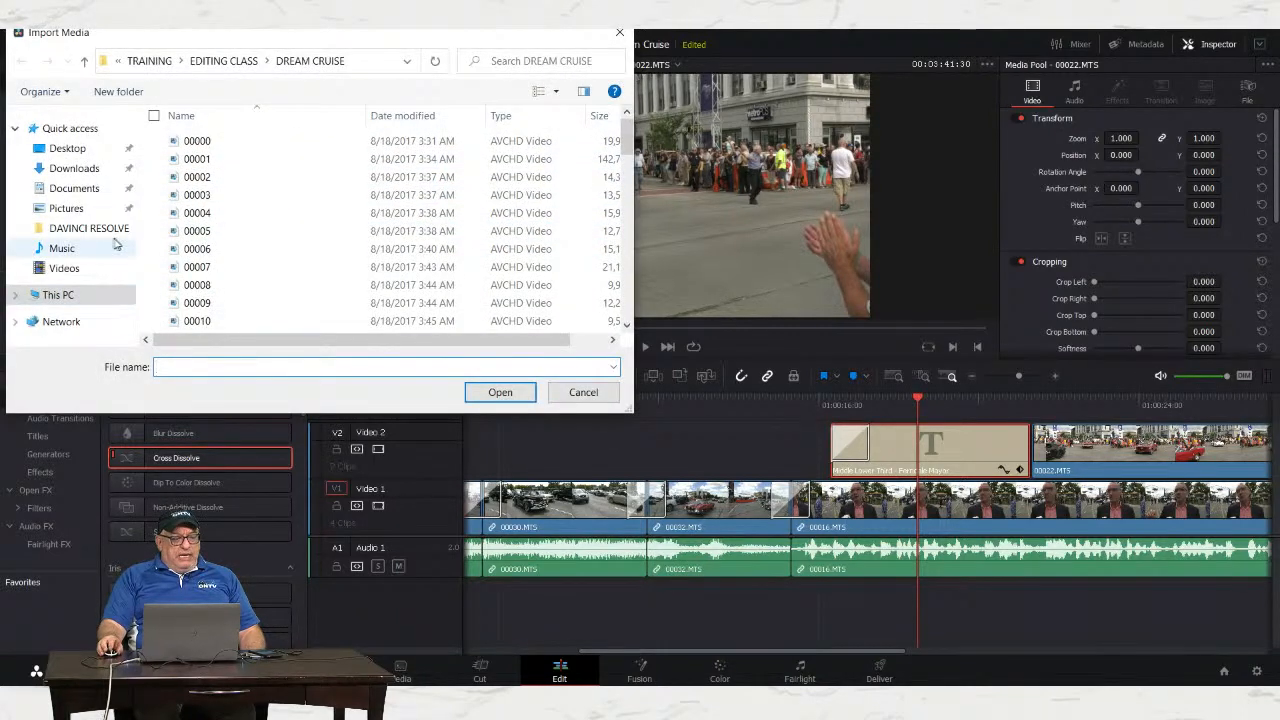
pyautogui.click(58, 294)
pyautogui.scroll(-1, 269, 258)
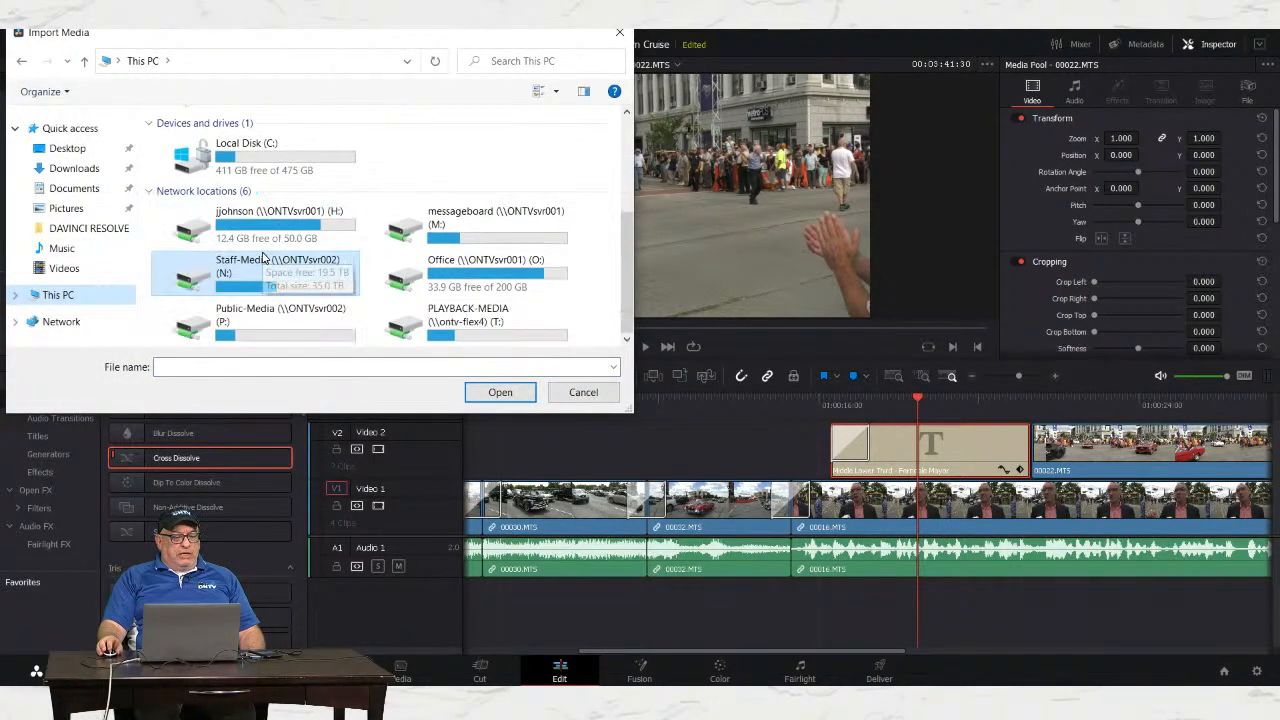
pyautogui.click(252, 321)
pyautogui.doubleClick(252, 321)
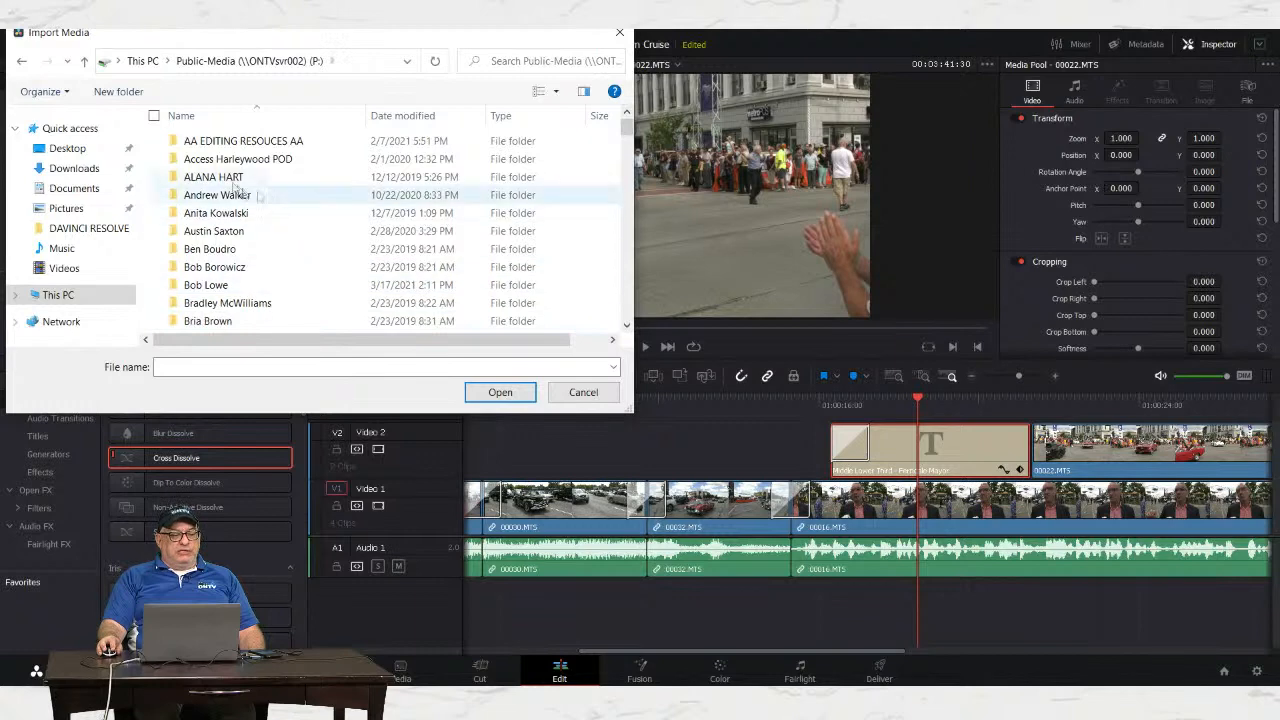
# Step: Import the Hot_Rod_Rocker WAV from AA EDITING RESOUCES AA > PRODUCTION MUSIC > NOVA > DREAM CRUISE
pyautogui.doubleClick(226, 147)
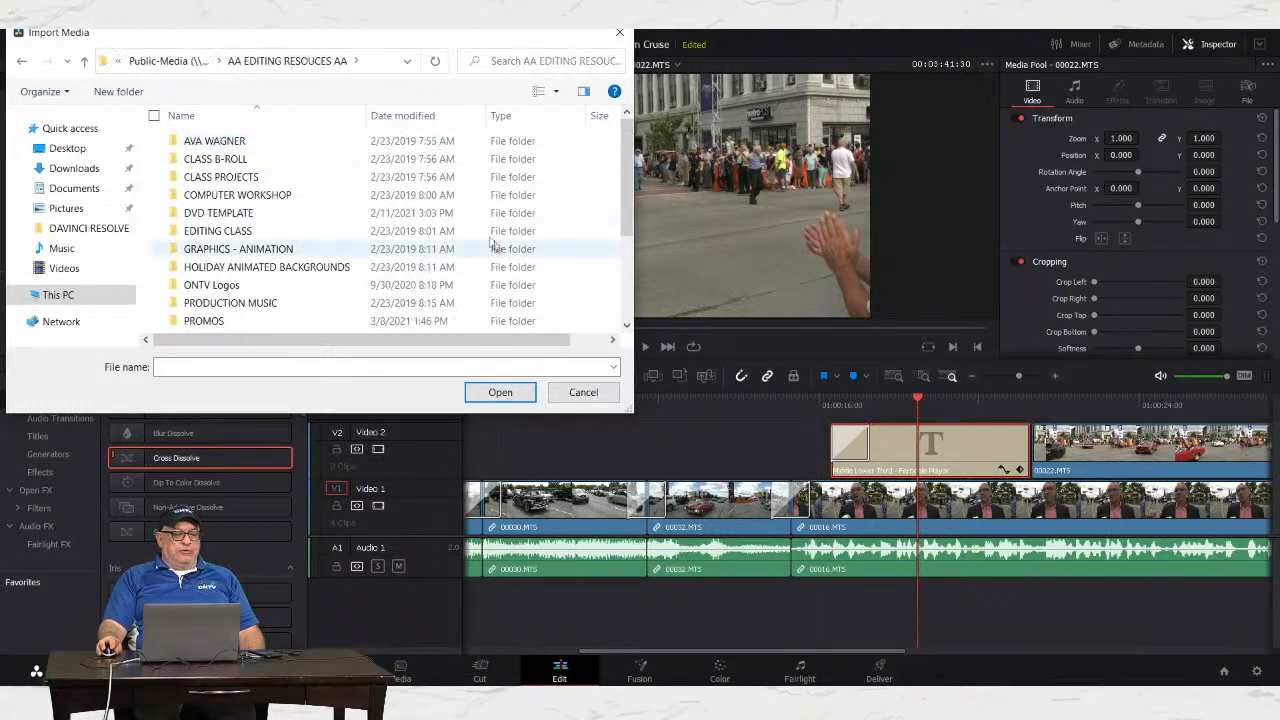
pyautogui.scroll(-1, 337, 210)
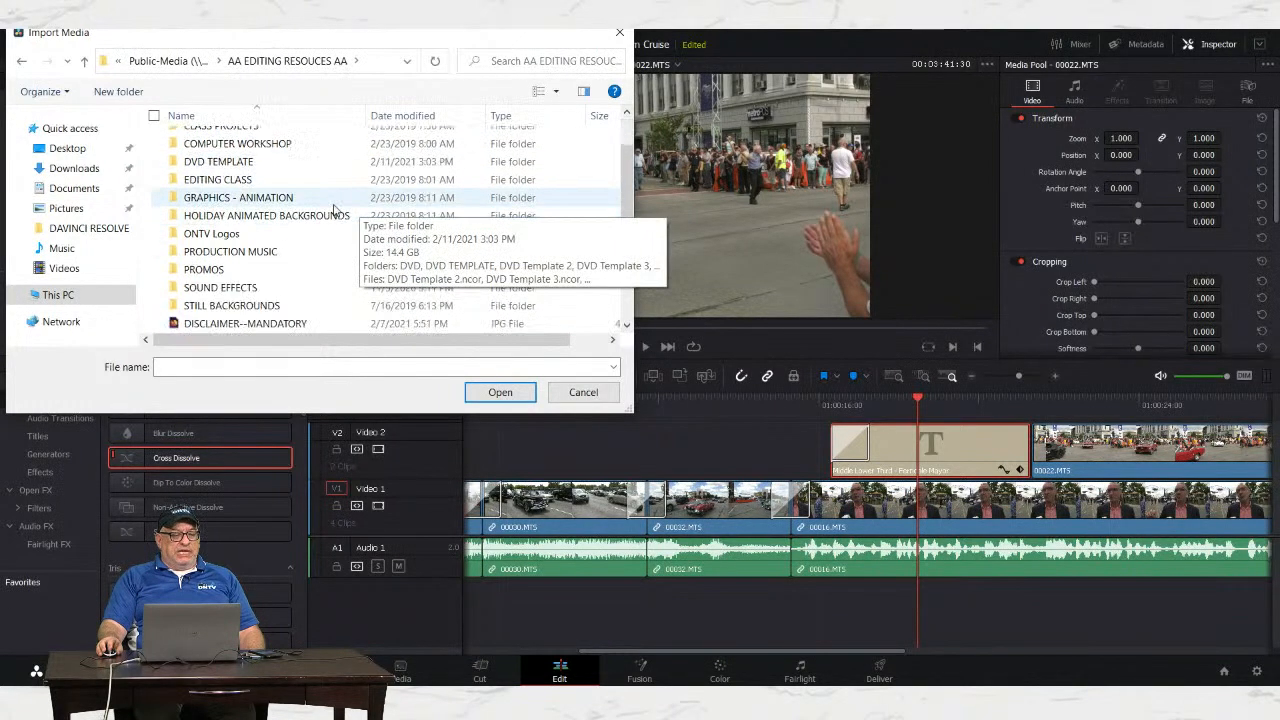
pyautogui.doubleClick(256, 251)
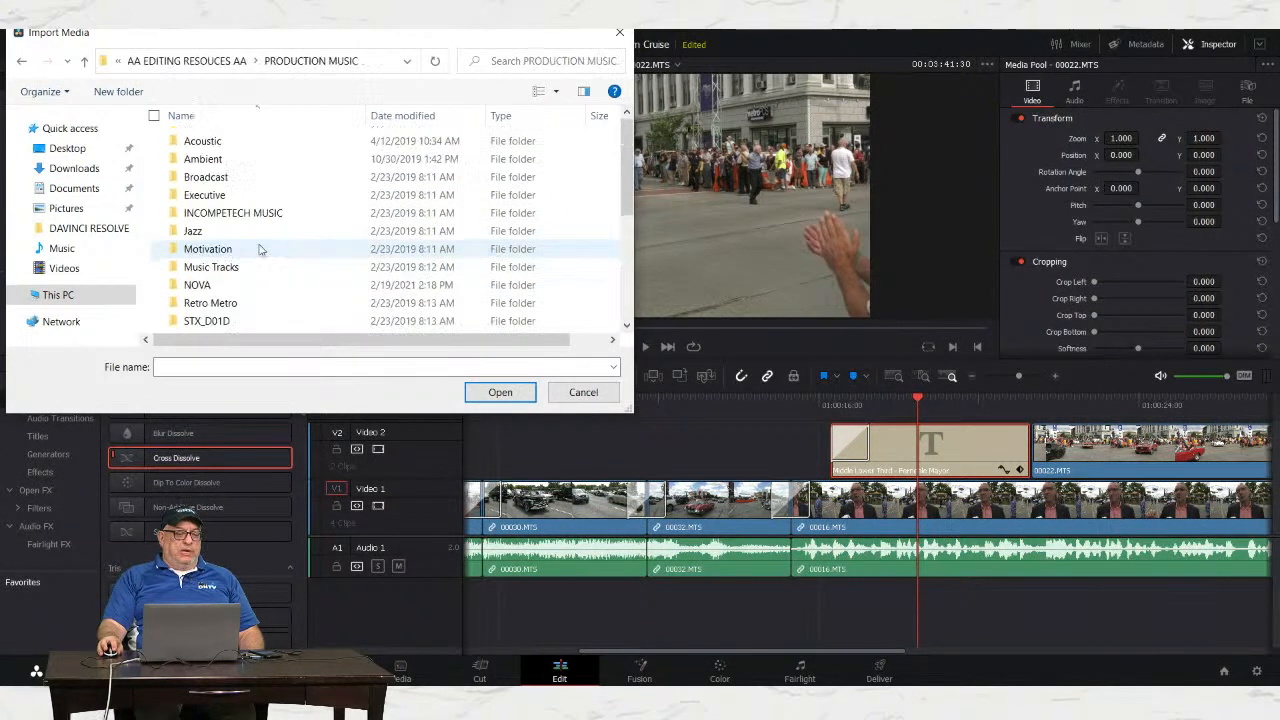
pyautogui.scroll(-1, 316, 218)
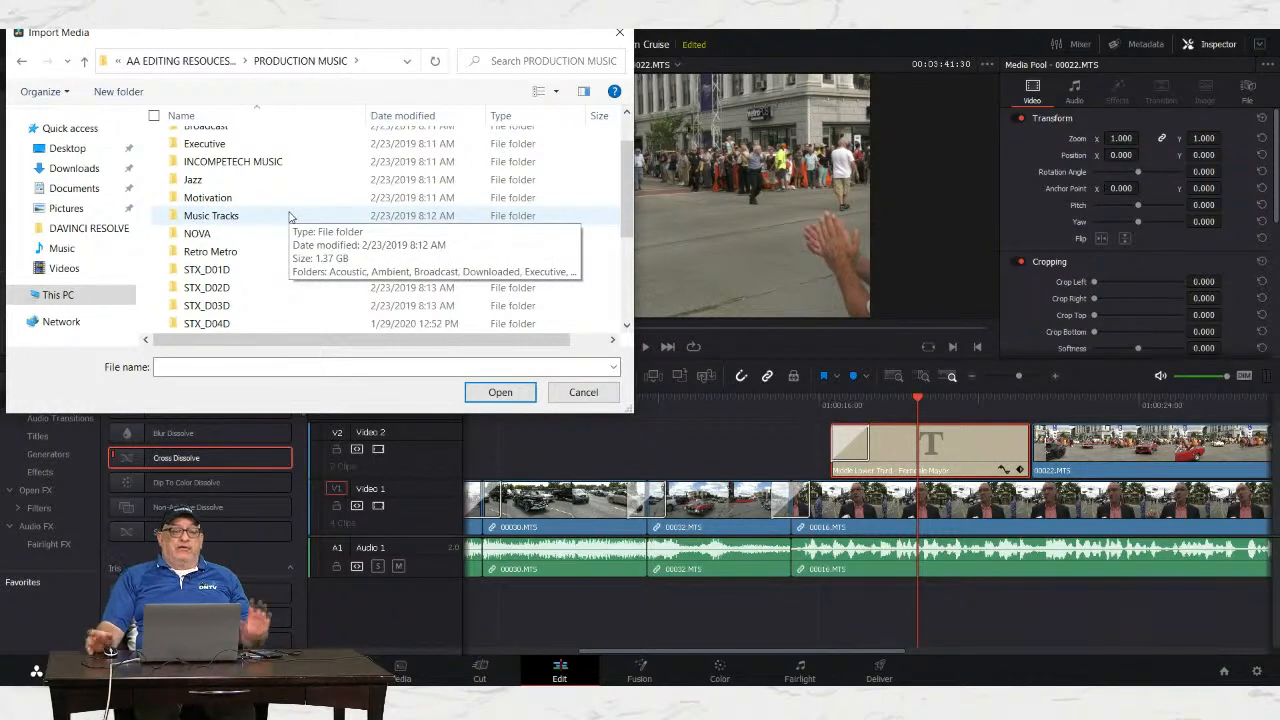
pyautogui.doubleClick(206, 236)
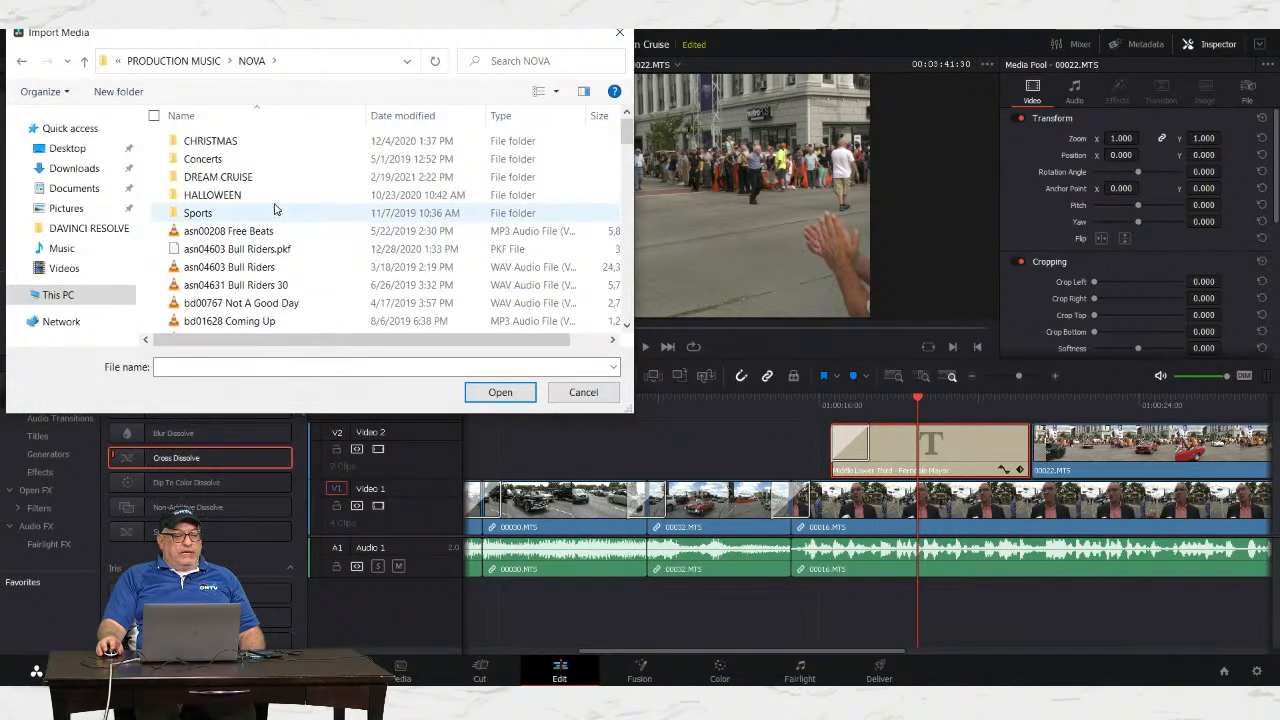
pyautogui.doubleClick(215, 180)
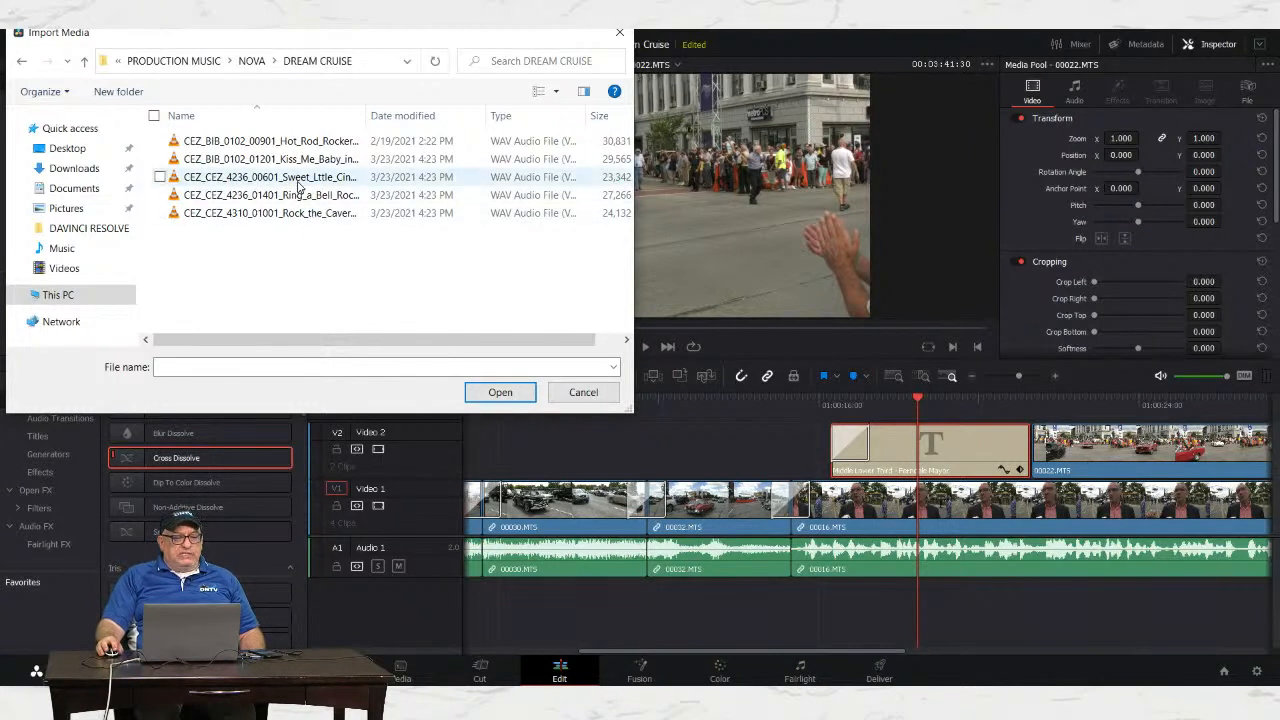
pyautogui.click(280, 146)
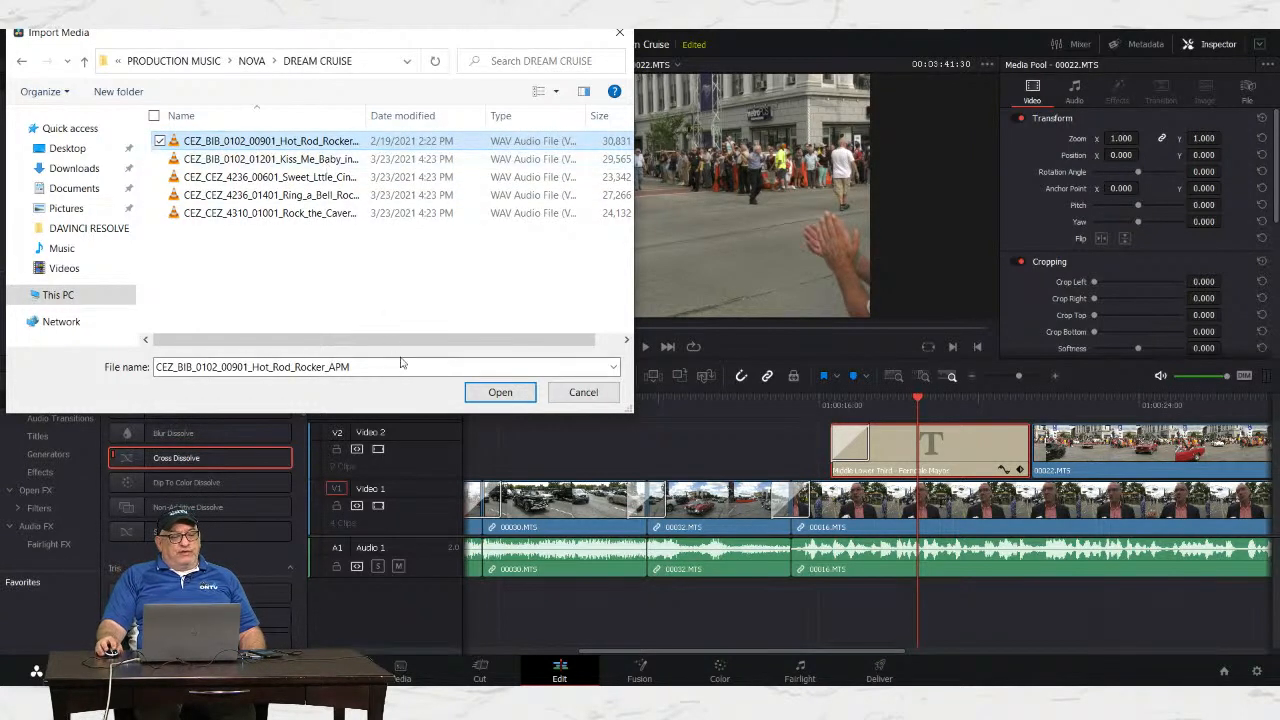
pyautogui.click(499, 392)
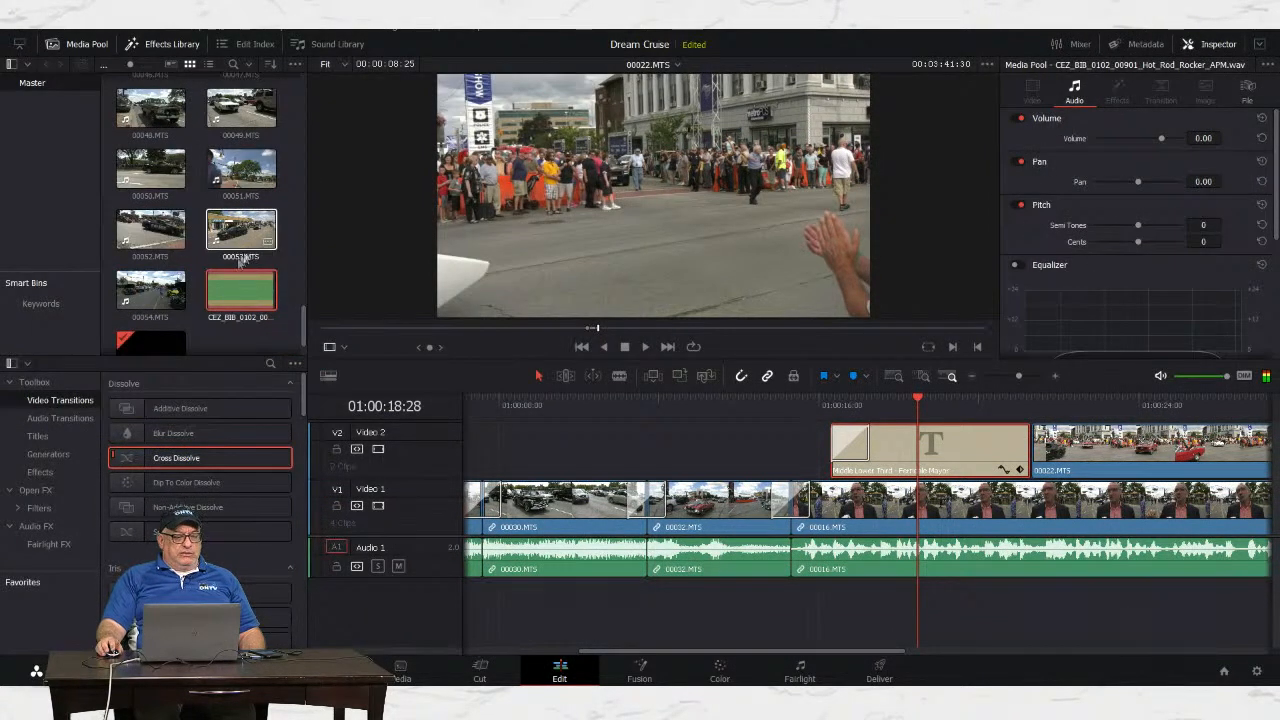
# Step: Drag the Hot_Rod_Rocker music clip onto a new Audio 2 track at the start of Timeline 1
pyautogui.scroll(-1, 235, 300)
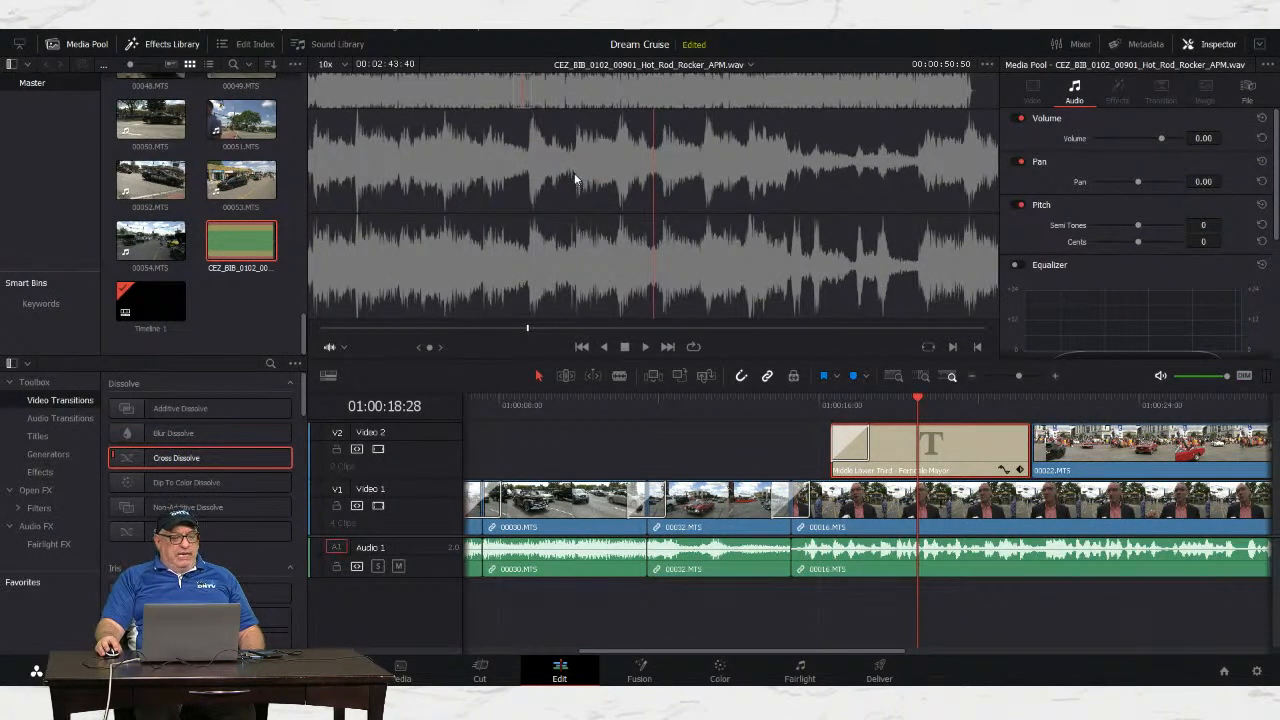
pyautogui.moveTo(574, 173); pyautogui.dragTo(471, 603)
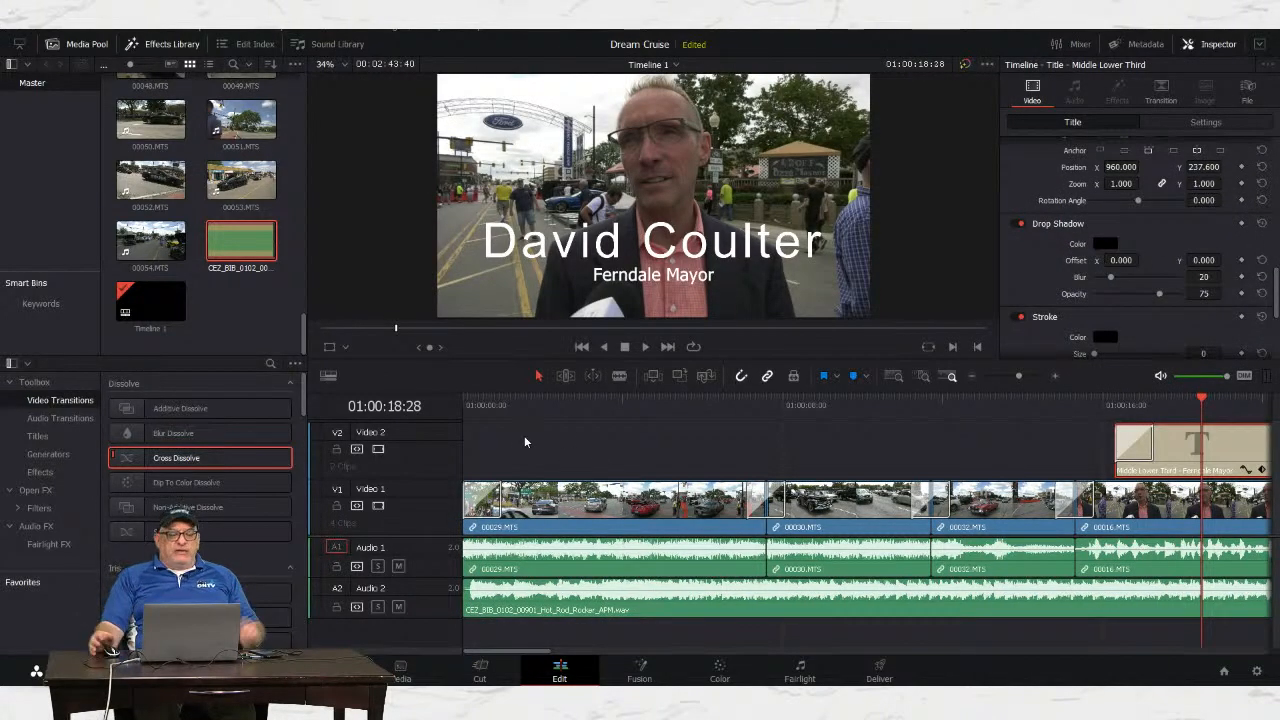
pyautogui.moveTo(512, 404); pyautogui.dragTo(452, 410)
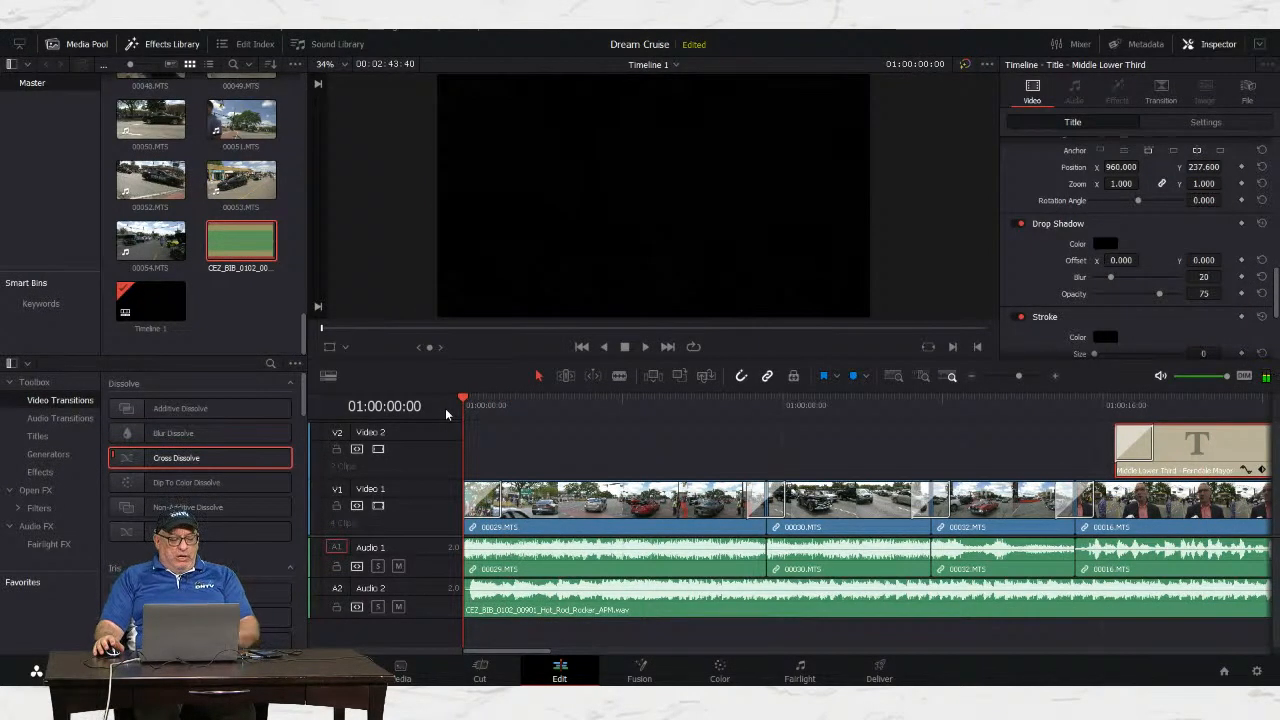
pyautogui.press('space')
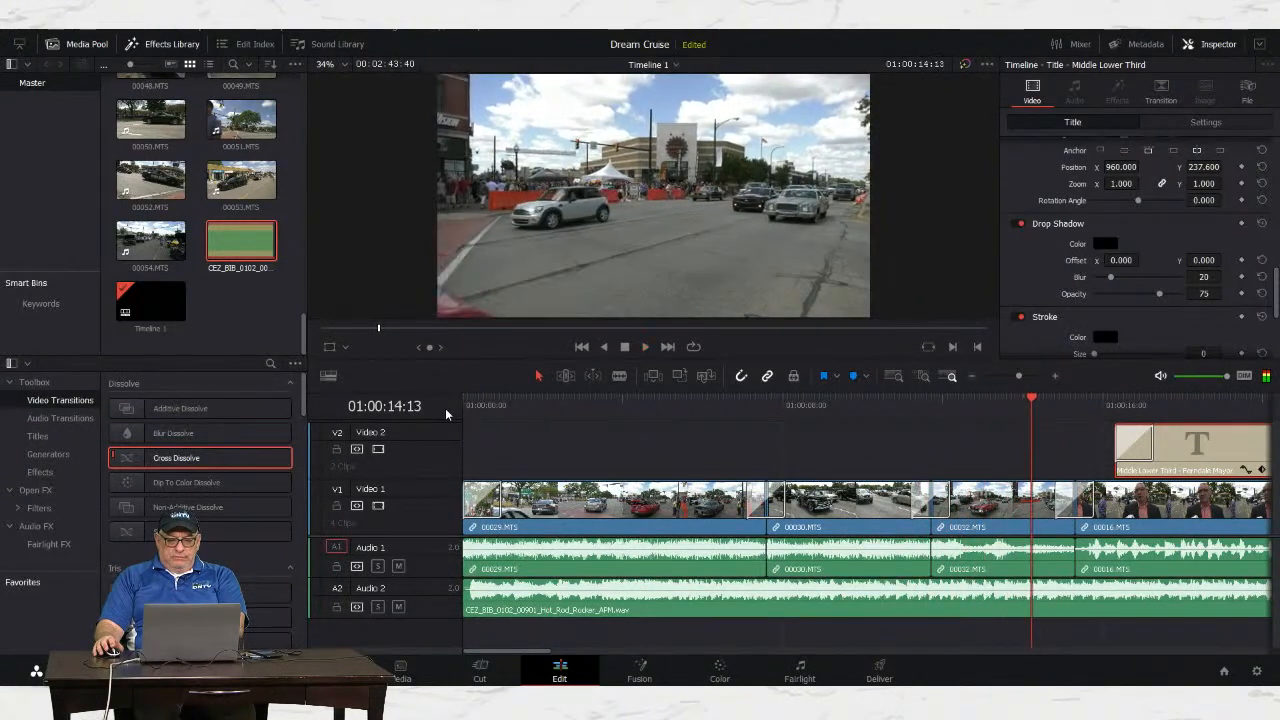
pyautogui.press('space')
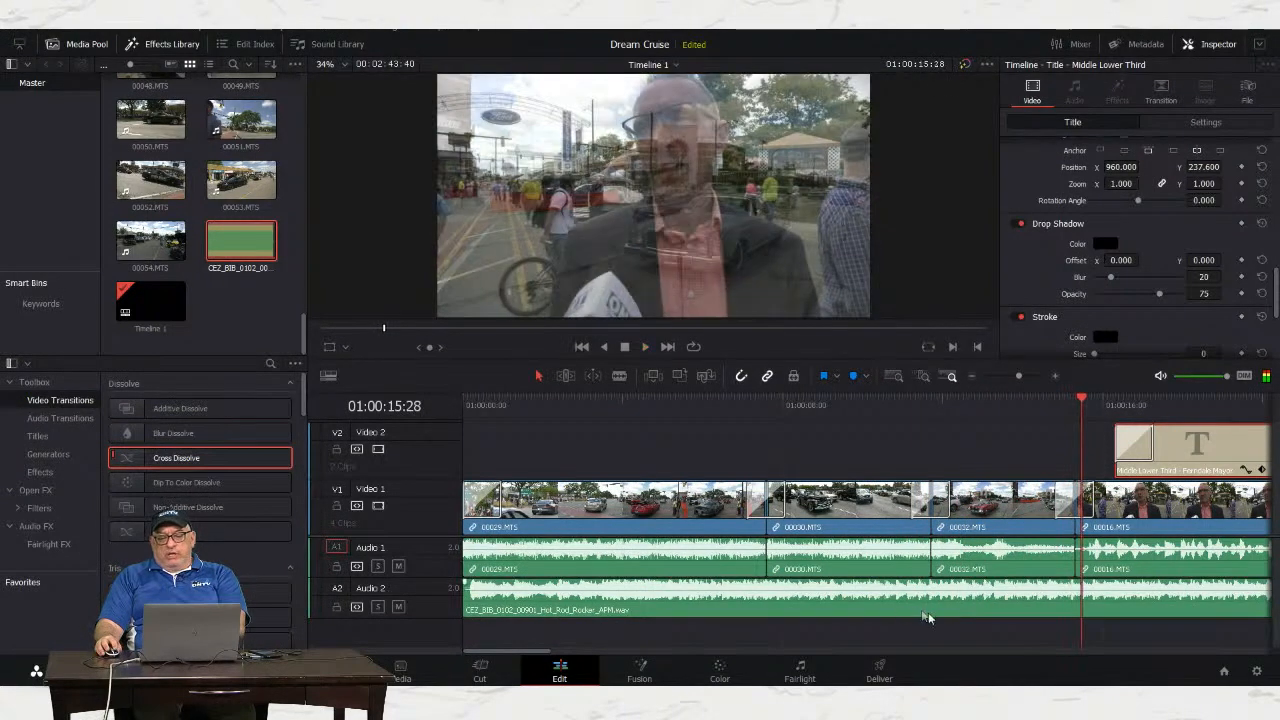
pyautogui.moveTo(508, 651); pyautogui.dragTo(541, 664)
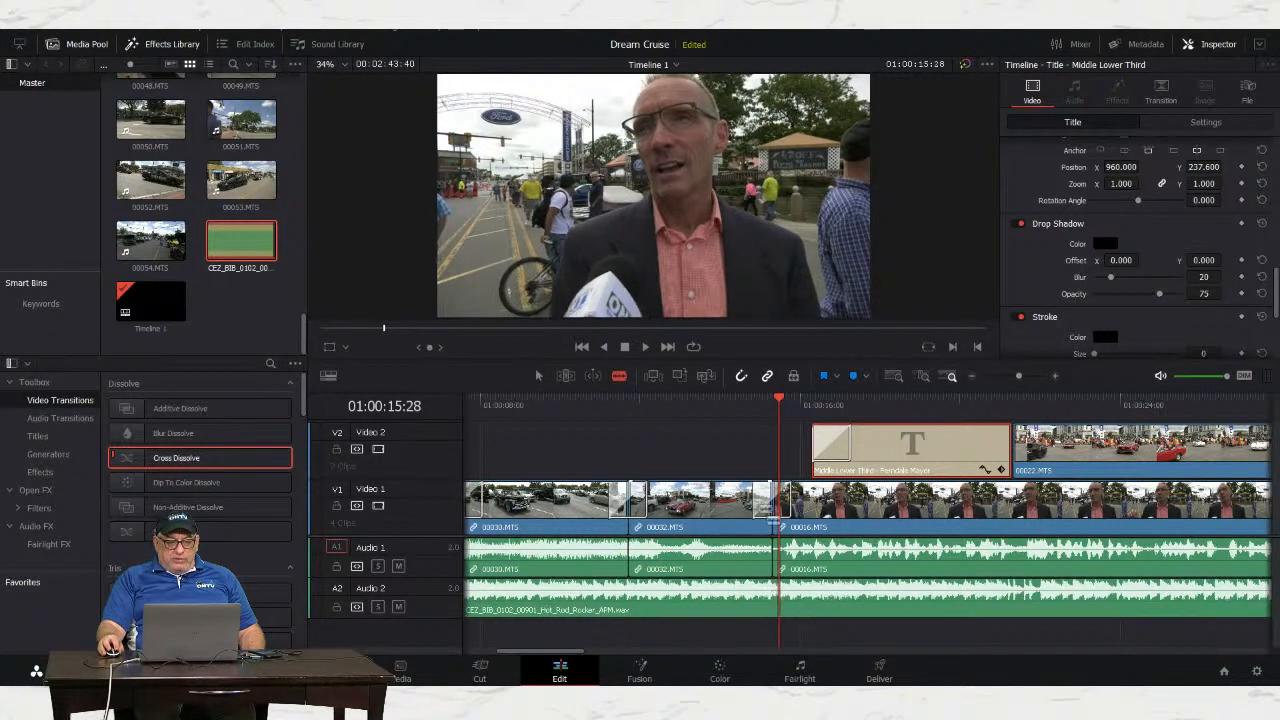
# Step: Split the A2 music at 01:00:15:19 and add a Cross Fade 0 dB transition at the cut
pyautogui.moveTo(779, 401)
pyautogui.mouseDown()
pyautogui.moveTo(751, 402)
pyautogui.moveTo(770, 408)
pyautogui.mouseUp()
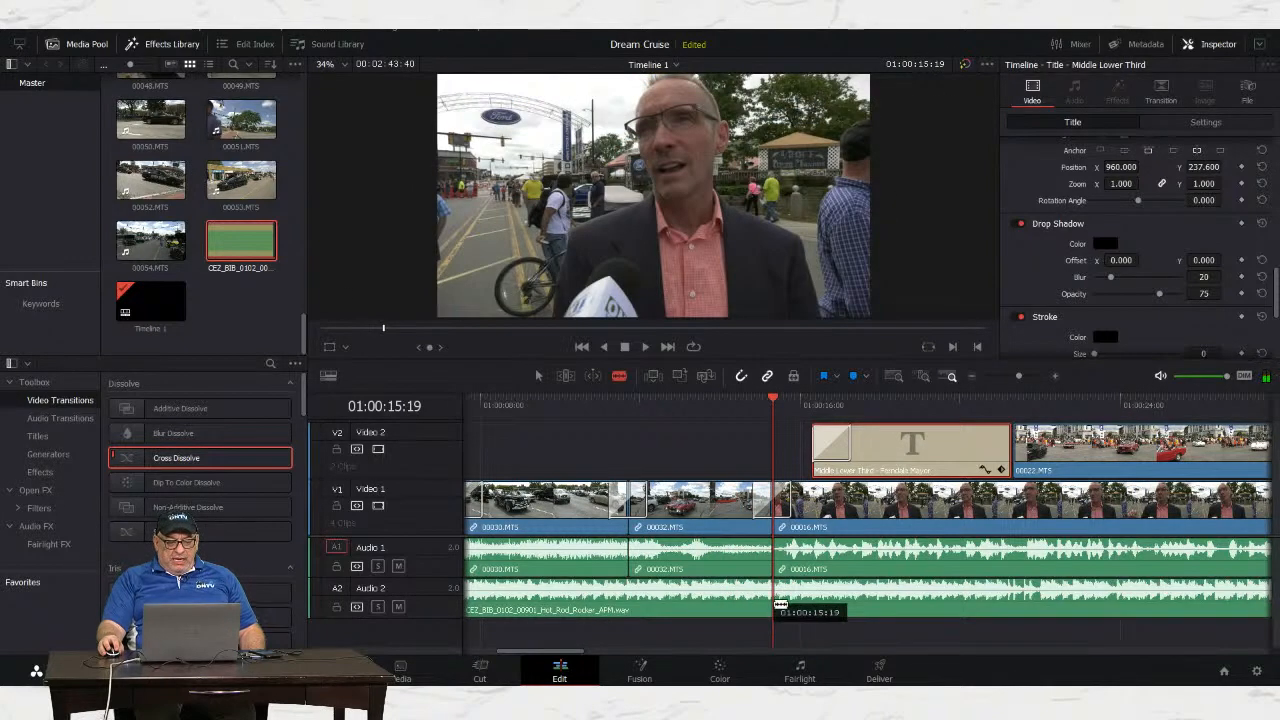
pyautogui.click(779, 598)
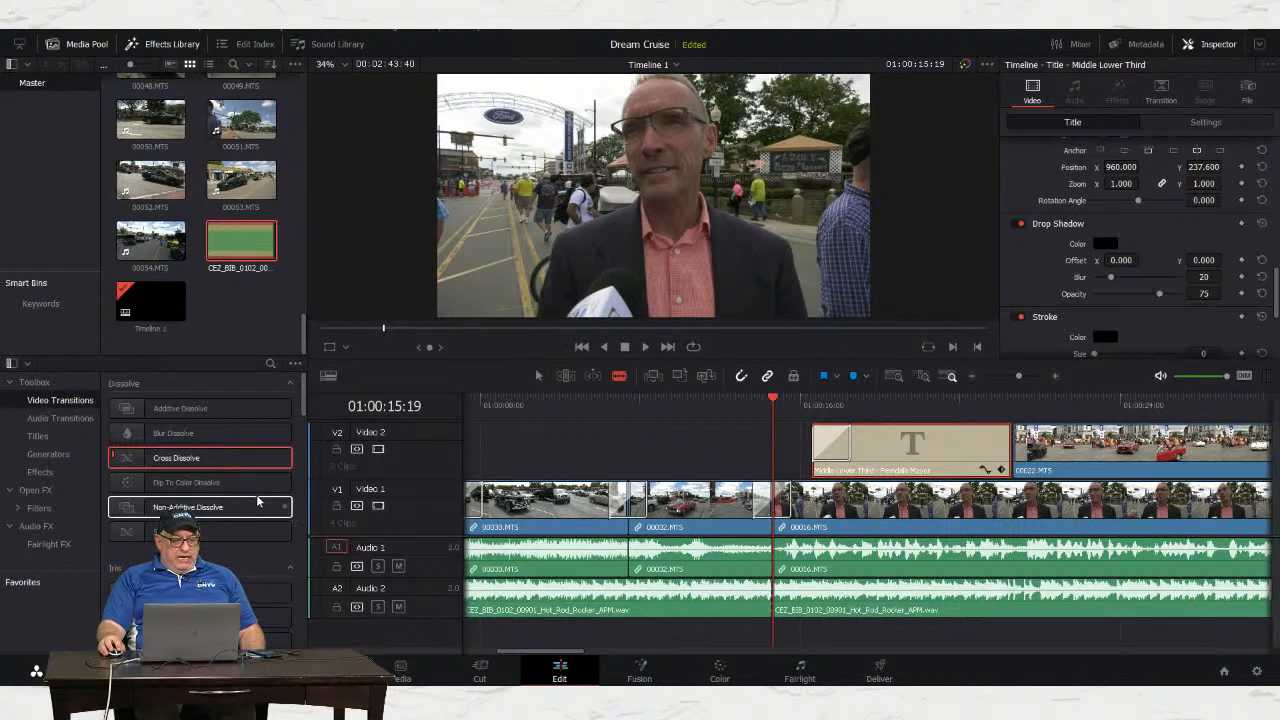
pyautogui.click(540, 377)
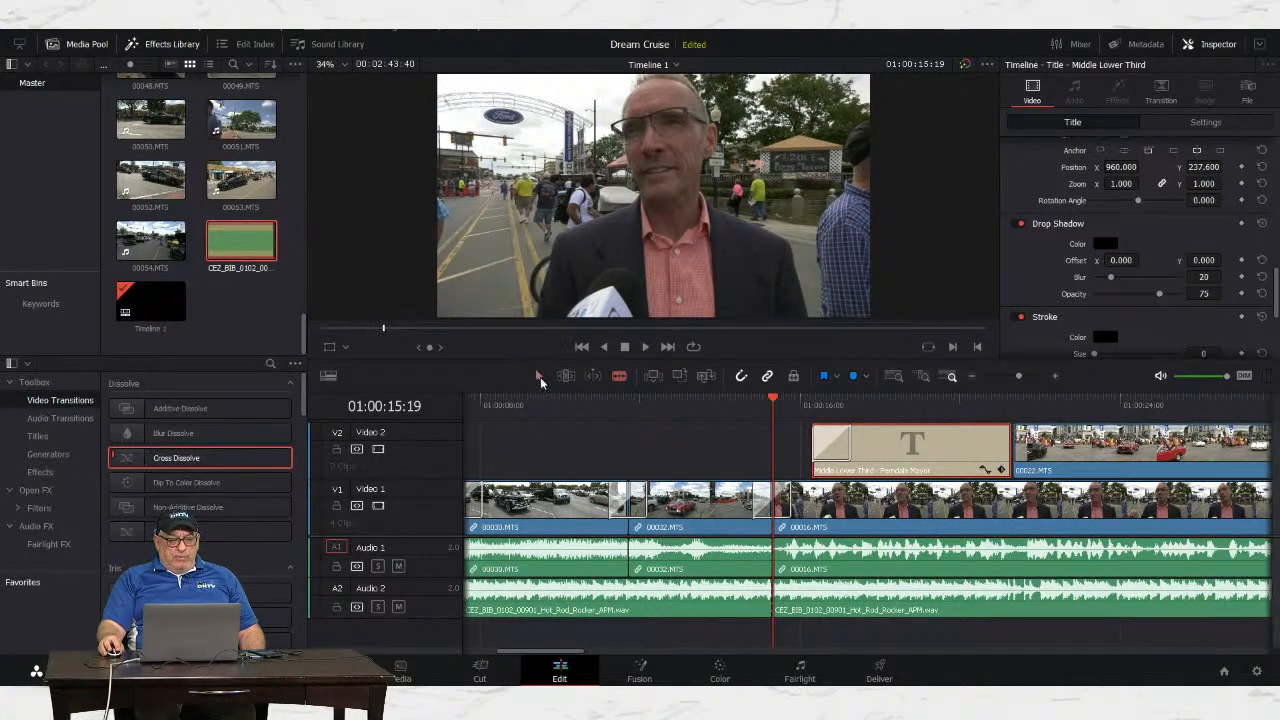
pyautogui.click(60, 418)
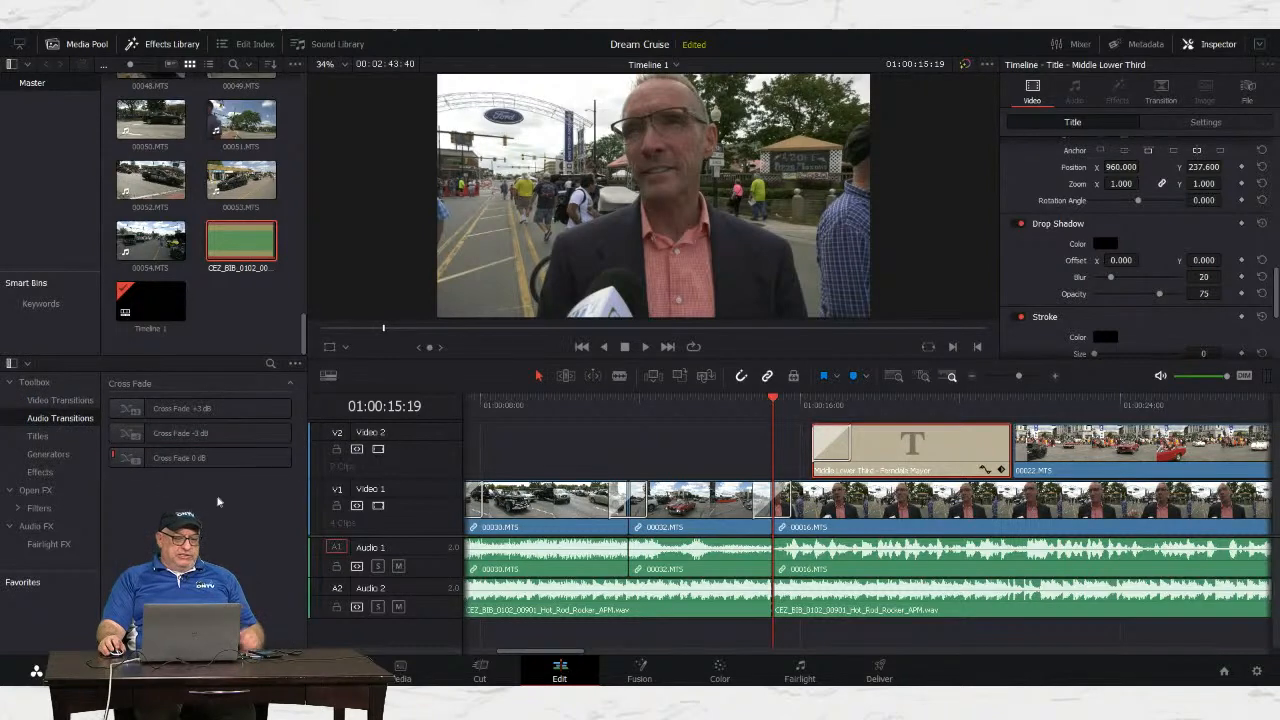
pyautogui.click(168, 460)
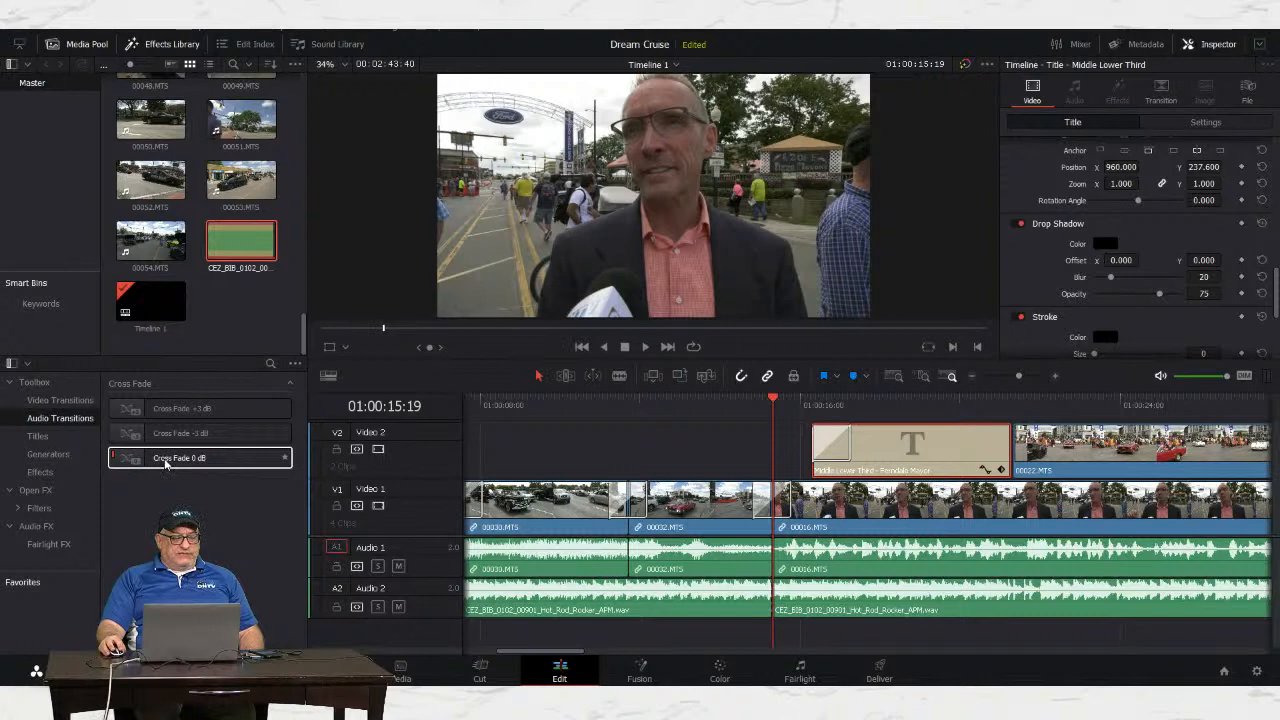
pyautogui.moveTo(168, 465); pyautogui.dragTo(780, 605)
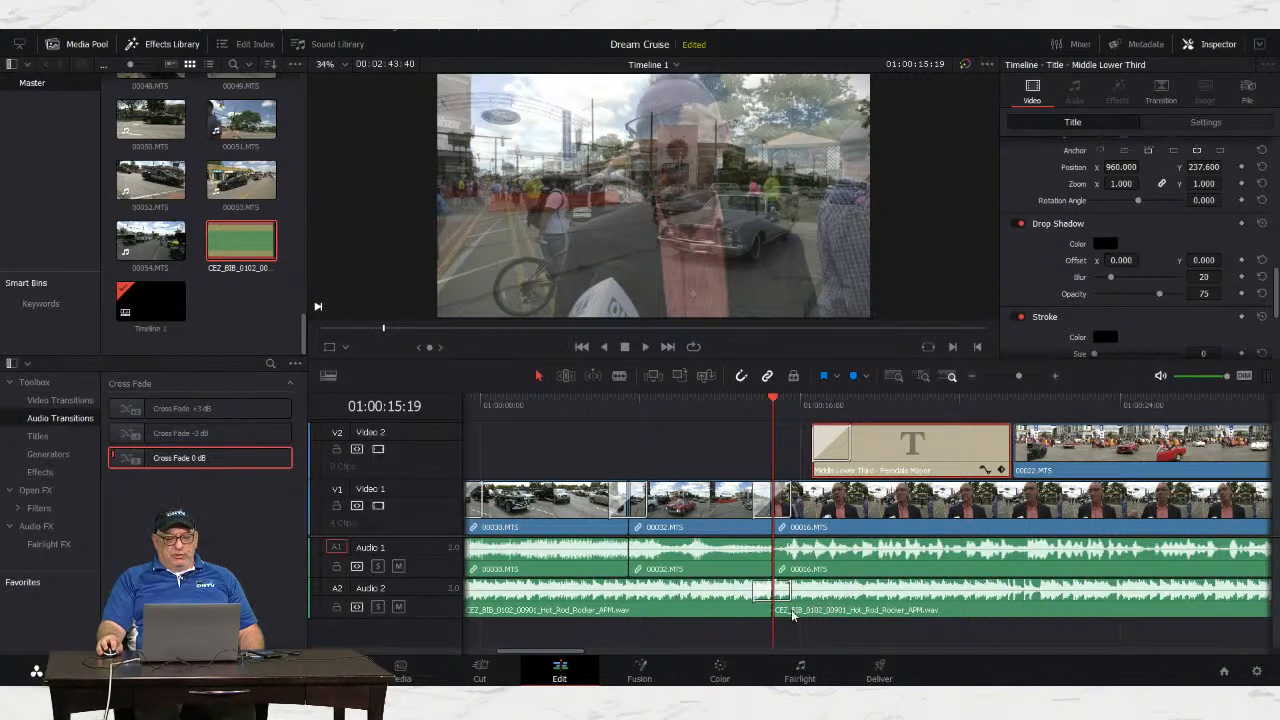
# Step: Play back through the cross fade, then select the music clip after it
pyautogui.moveTo(766, 404); pyautogui.dragTo(732, 401)
pyautogui.press('space')
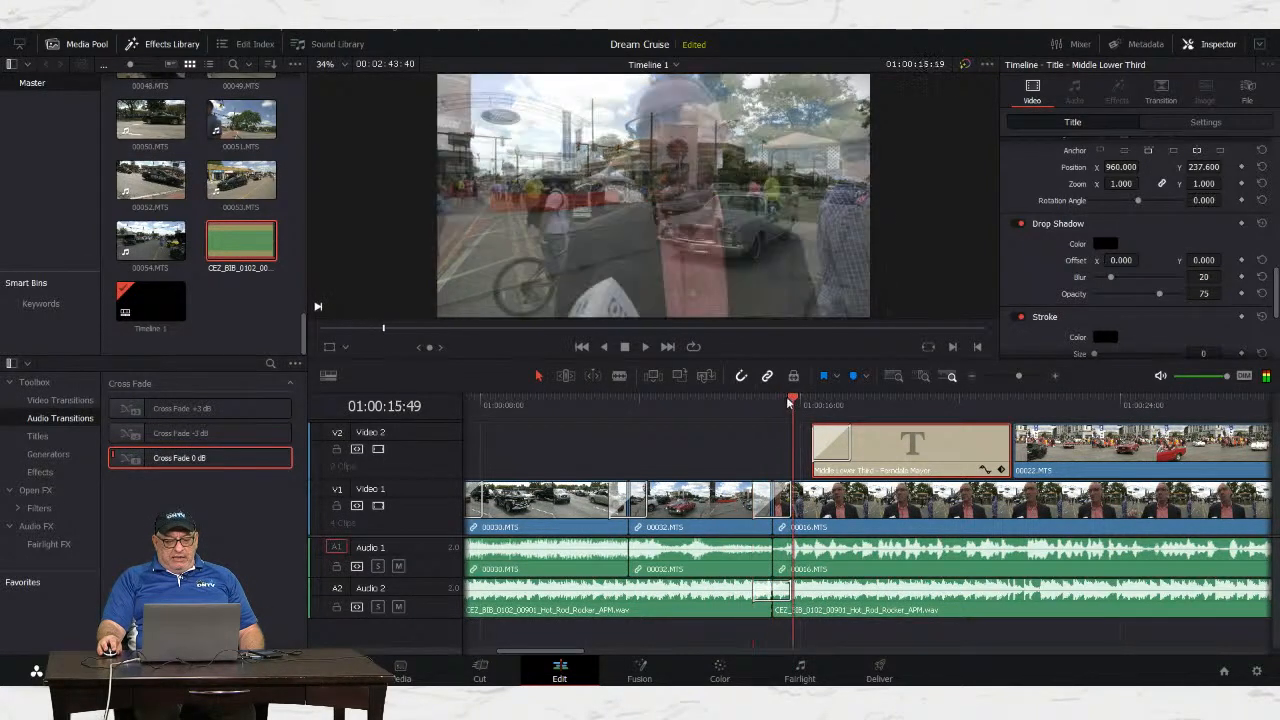
pyautogui.click(888, 613)
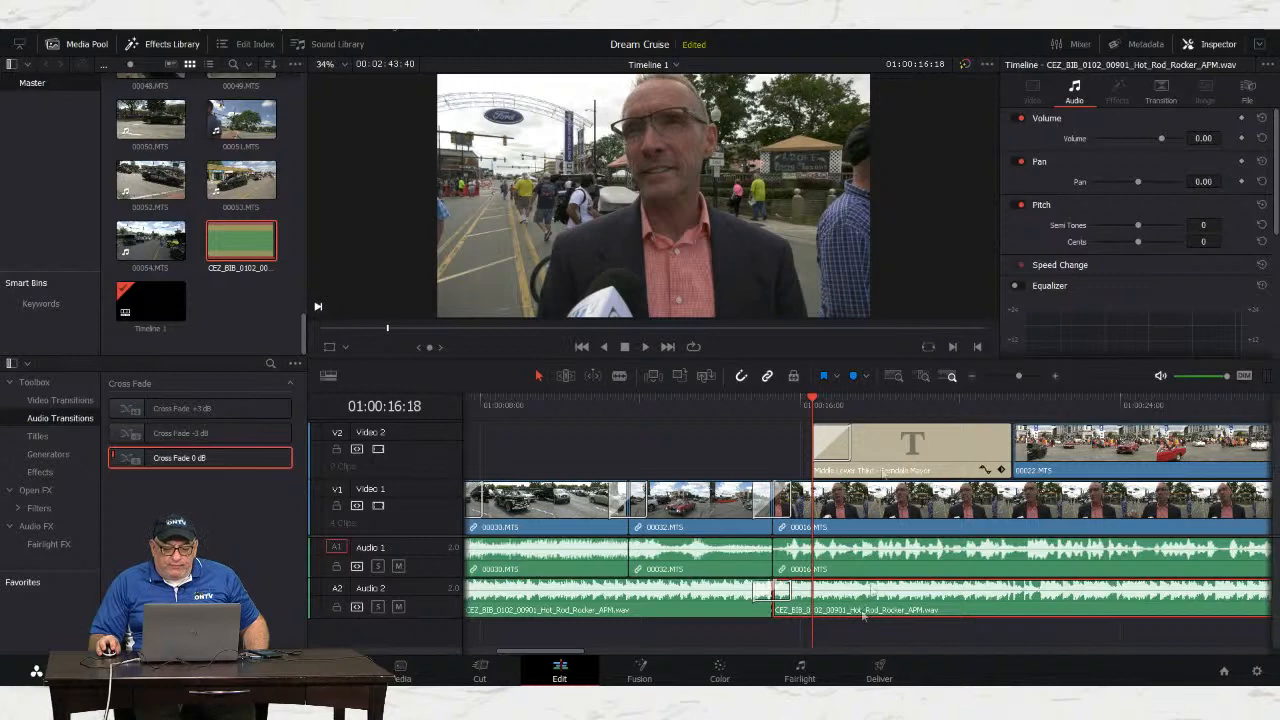
# Step: Set the second music clip's Inspector volume to -10.69 and play it back under the interview
pyautogui.moveTo(1160, 138); pyautogui.dragTo(1147, 140)
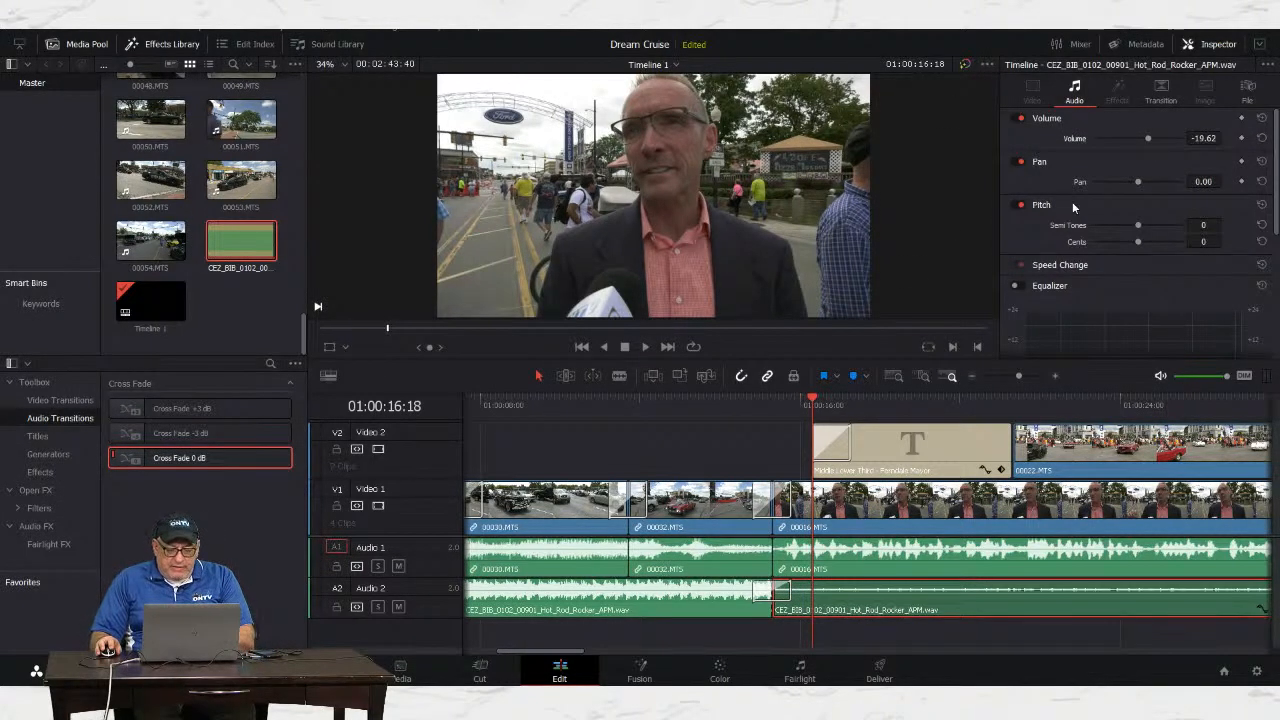
pyautogui.press('space')
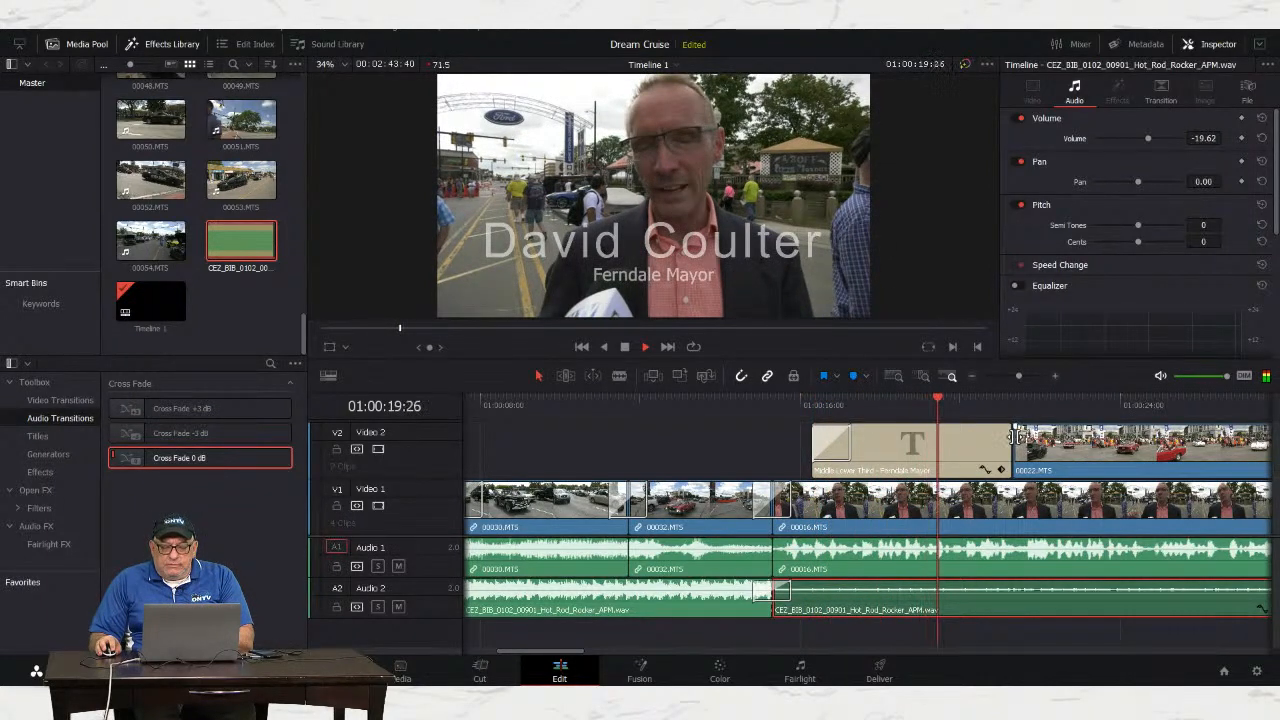
pyautogui.press('space')
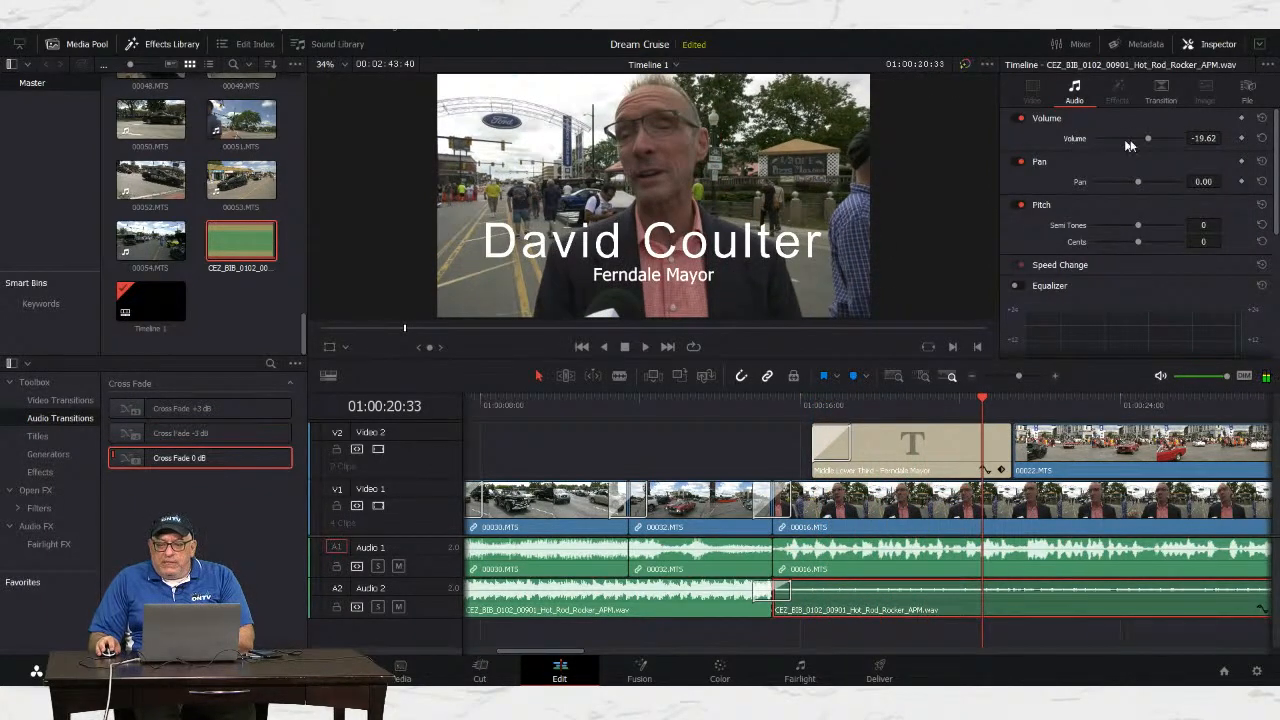
pyautogui.moveTo(1151, 137); pyautogui.dragTo(1154, 138)
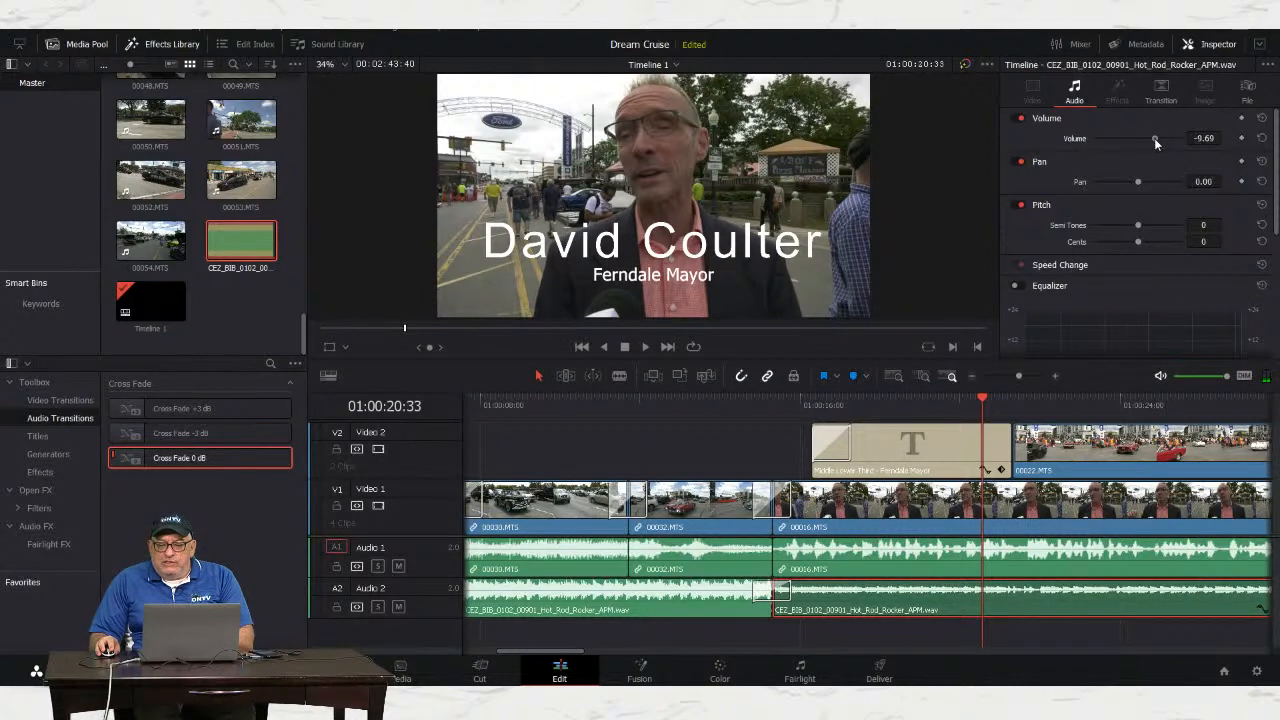
pyautogui.press('space')
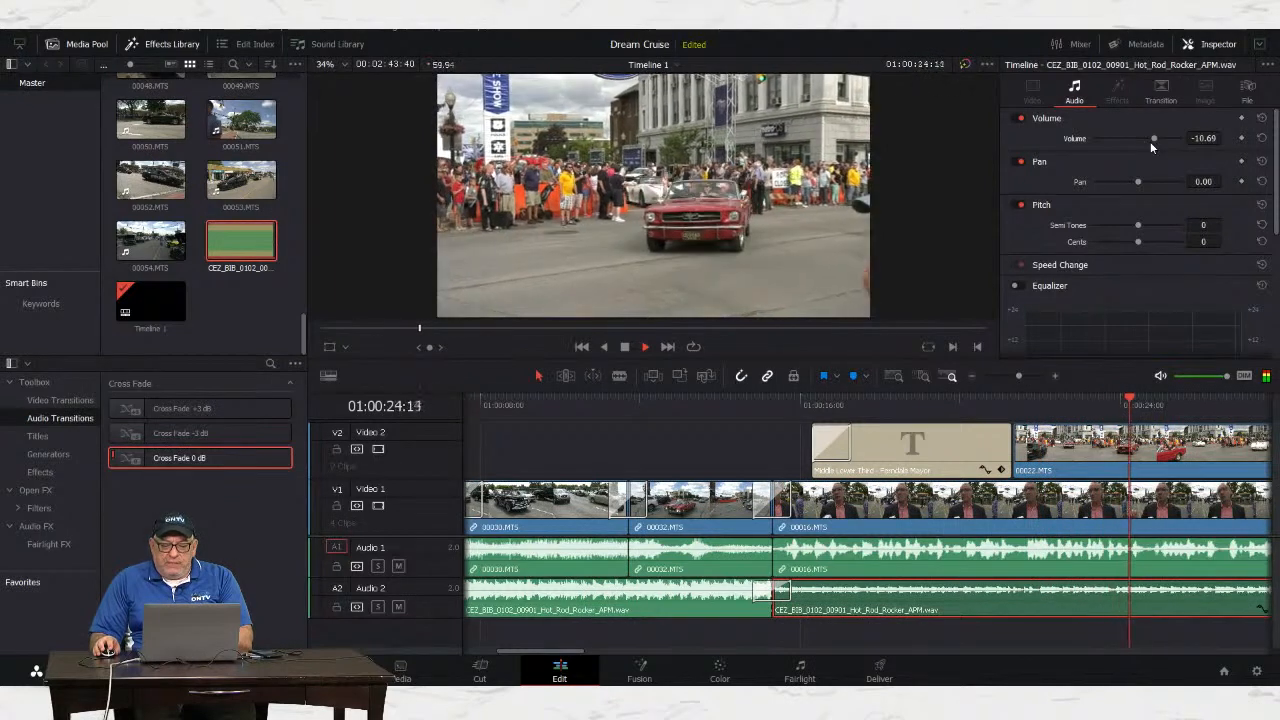
pyautogui.press('space')
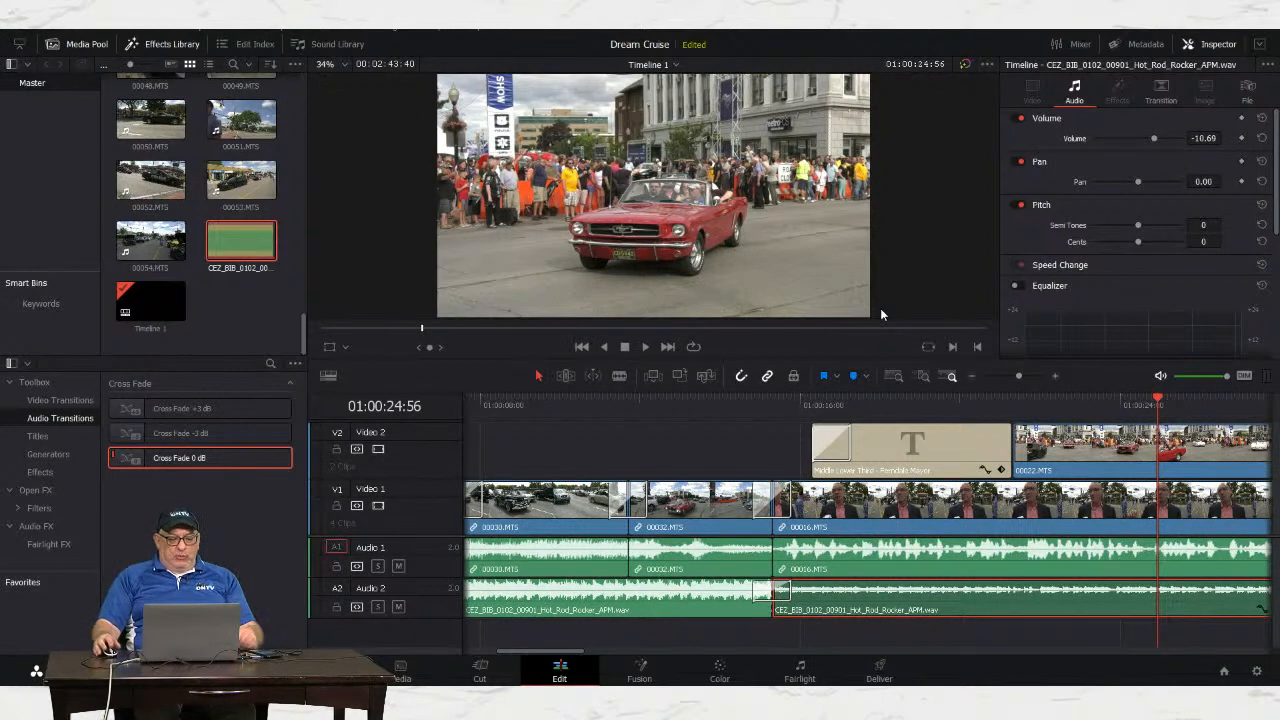
pyautogui.moveTo(563, 652); pyautogui.dragTo(590, 661)
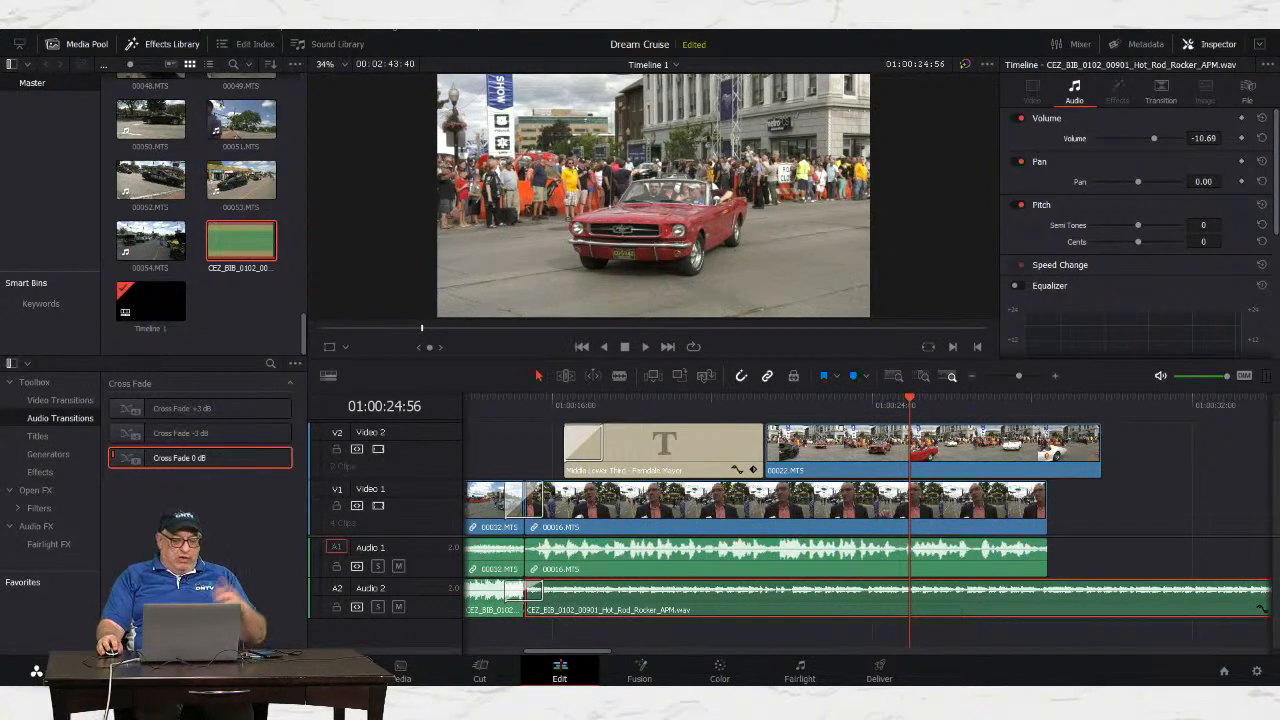
# Step: Switch to the Color page to grade Timeline 1
pyautogui.click(719, 673)
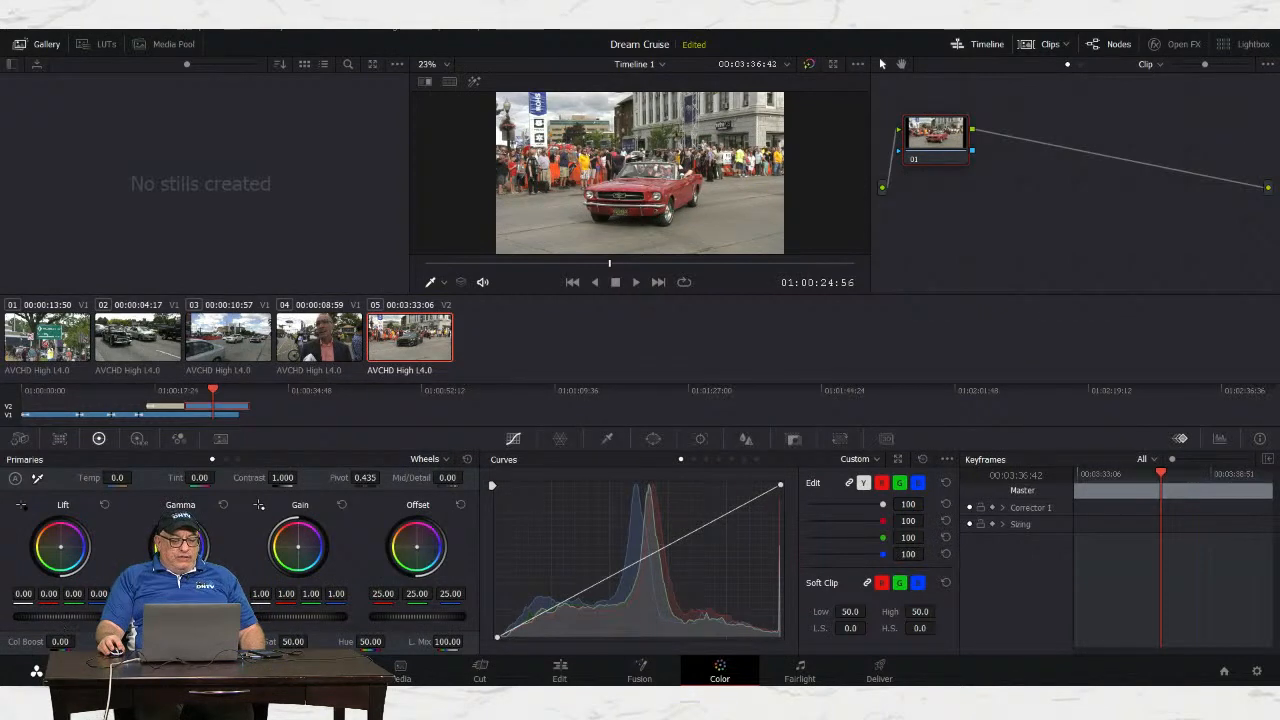
# Step: Raise the red Mustang clip's Lift master wheel to about 0.06 on all channels
pyautogui.moveTo(62, 617); pyautogui.dragTo(78, 617)
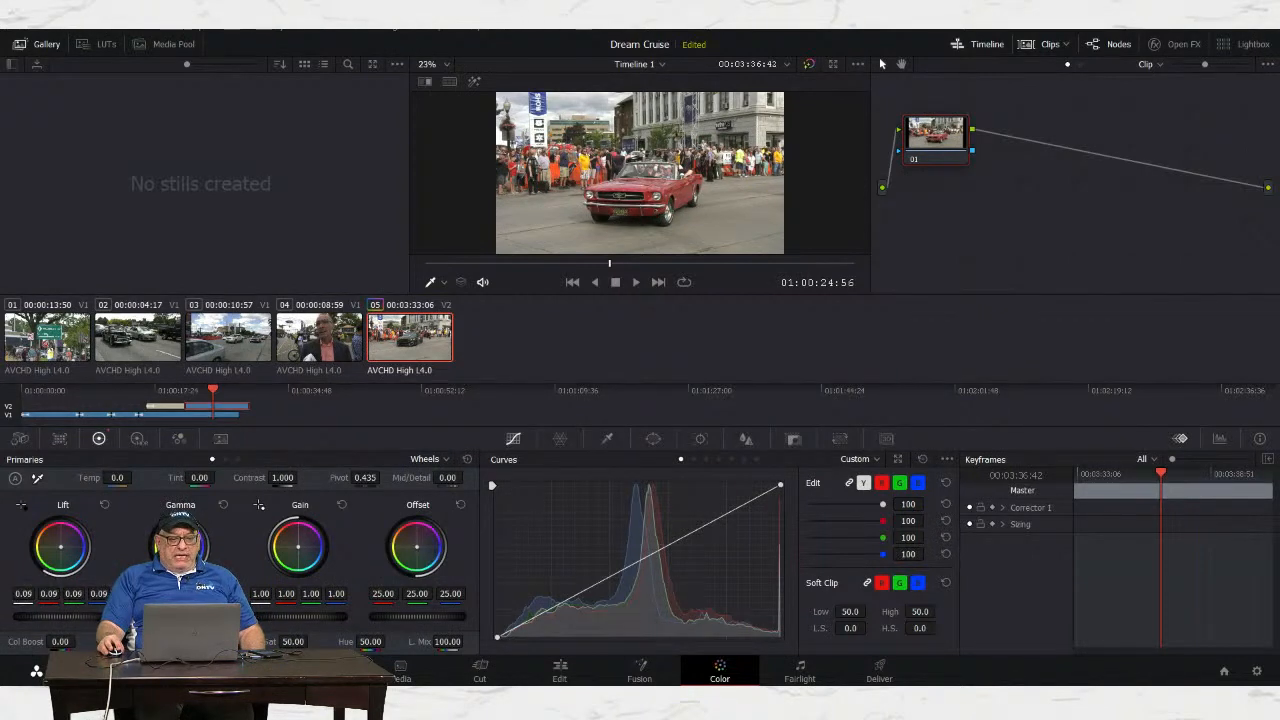
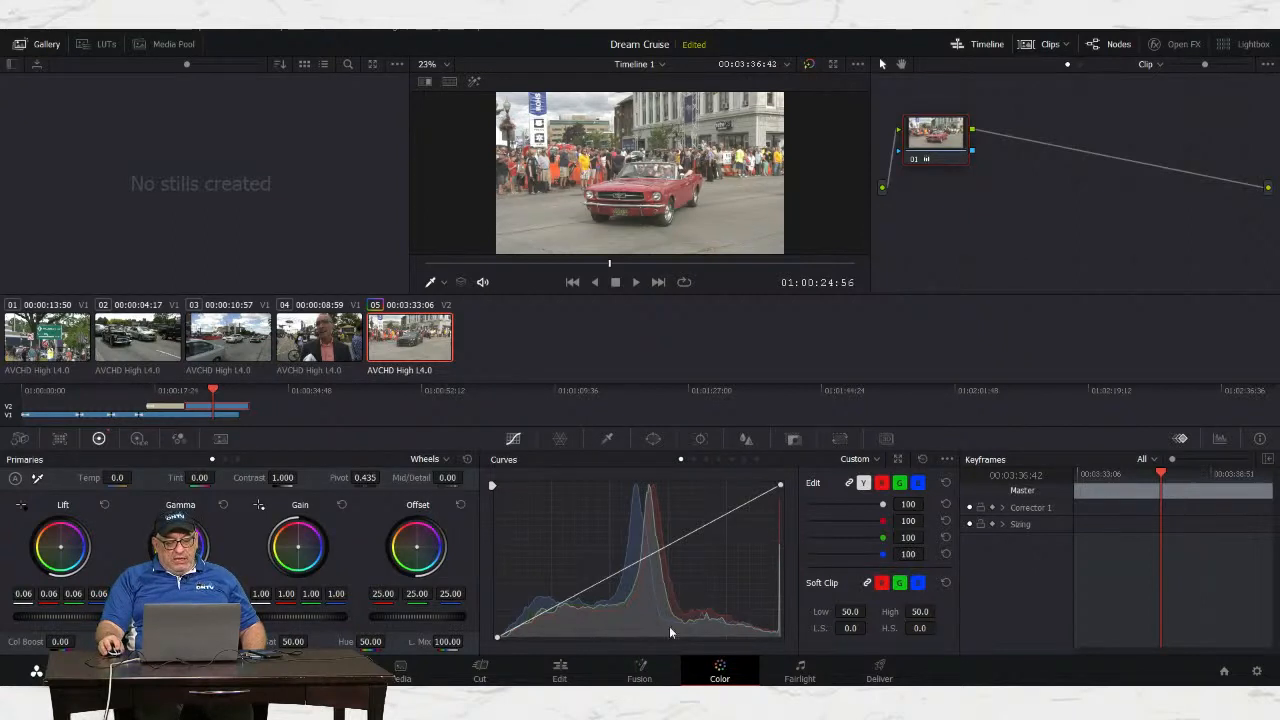
# Step: Return from the Color page to the Edit page for the Dream Cruise timeline
pyautogui.click(560, 672)
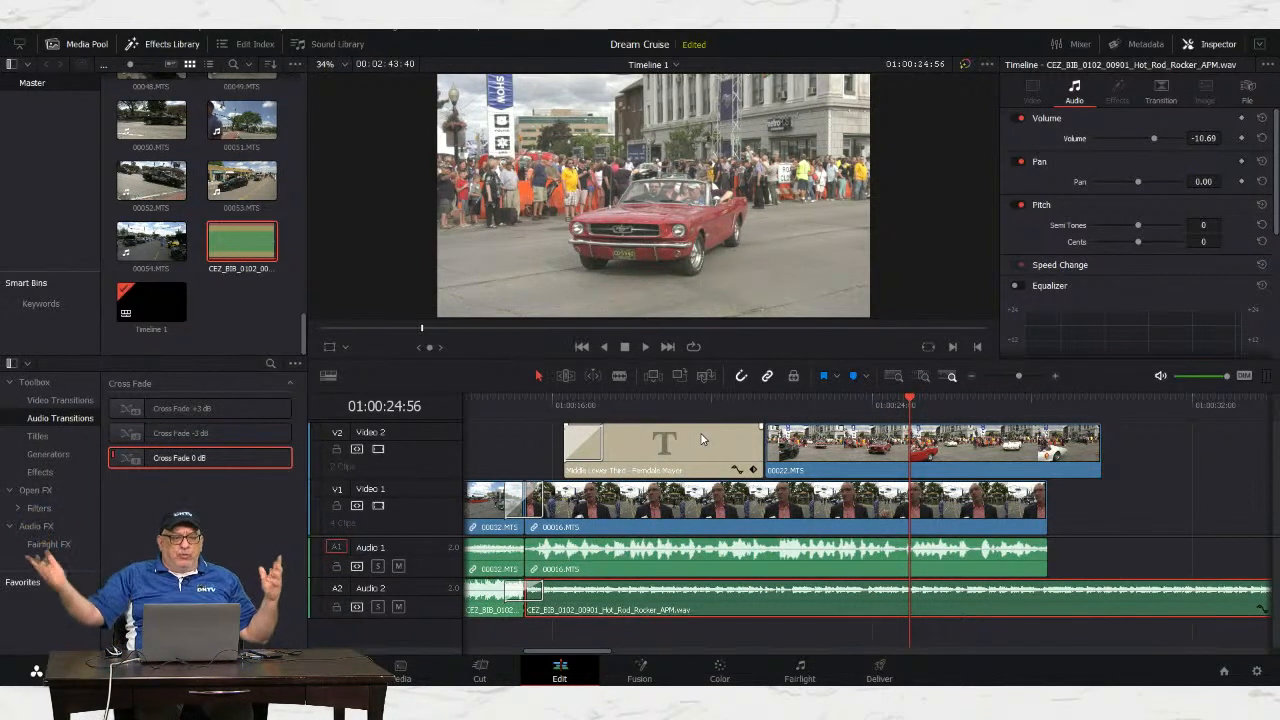
# Step: Load the Hot_Rod_Rocker music clip into the viewer and open the File menu
pyautogui.doubleClick(268, 195)
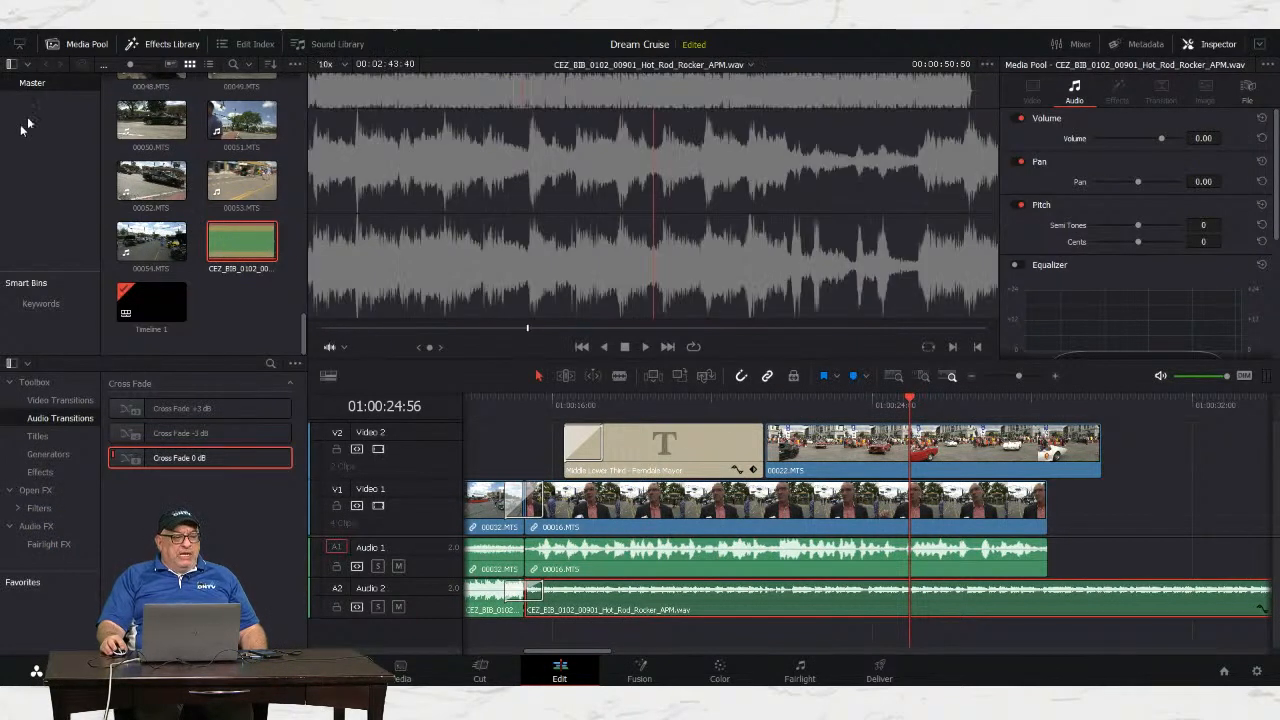
pyautogui.click(80, 32)
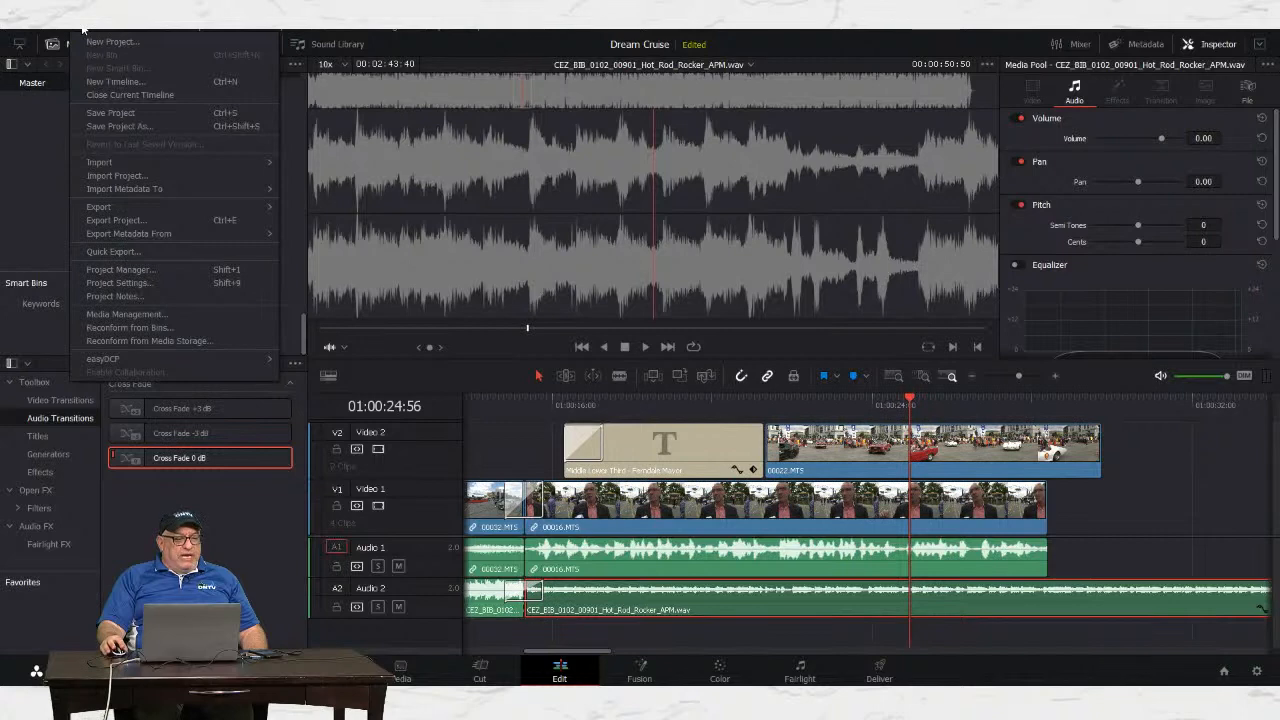
pyautogui.moveTo(112, 207)
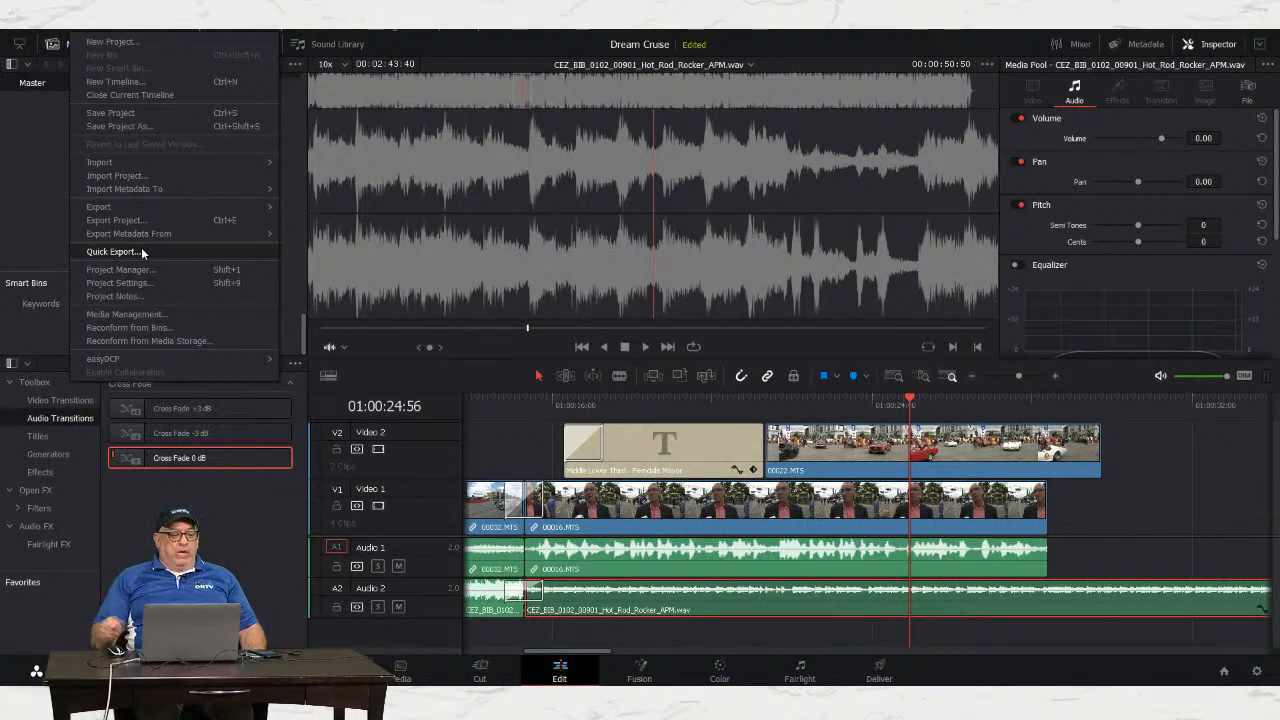
# Step: Open Quick Export and view the YouTube preset (1920 x 1080, 59.94 fps, H.264)
pyautogui.click(110, 252)
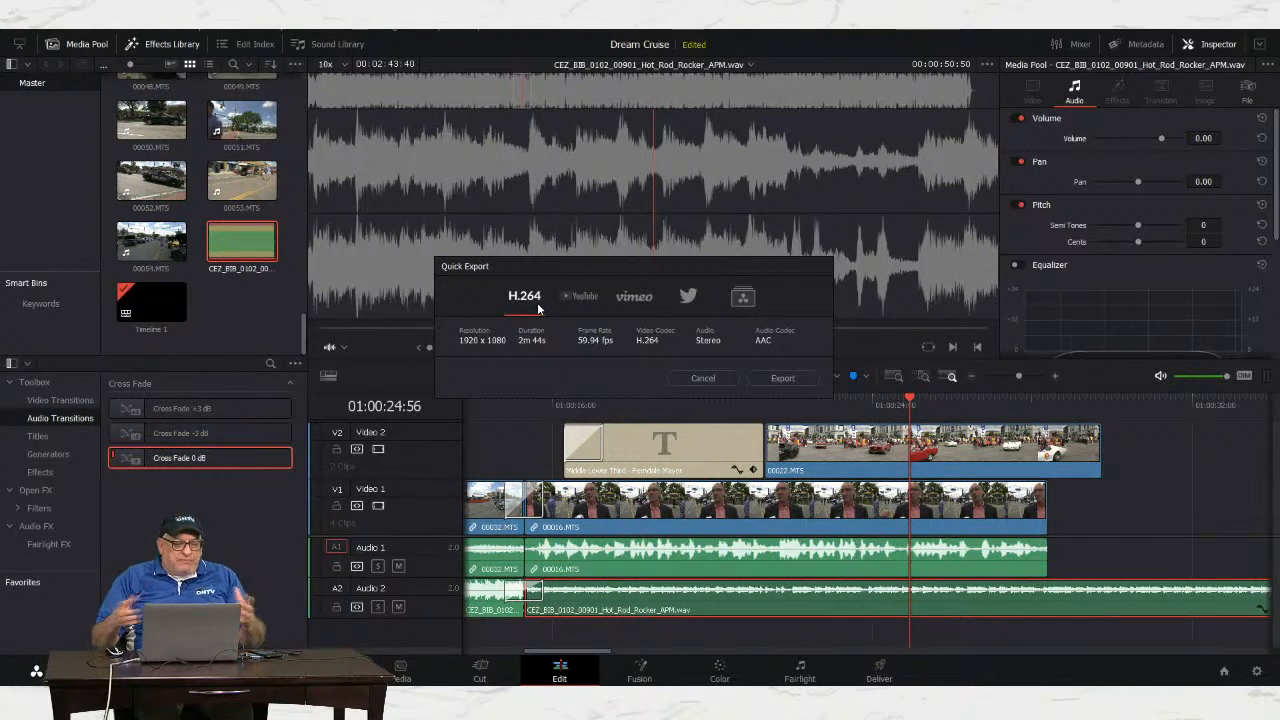
pyautogui.click(589, 295)
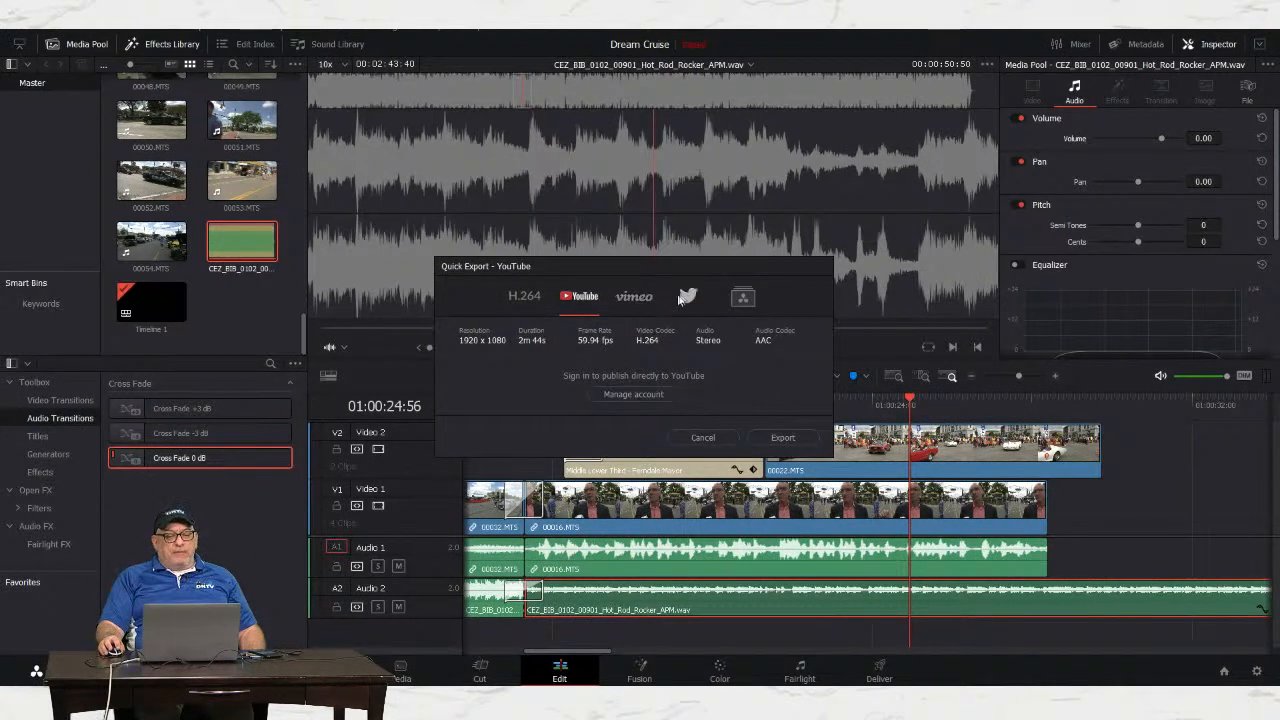
# Step: Switch Quick Export to the H.264 preset at 1920 x 1080, 59.94 fps
pyautogui.click(522, 300)
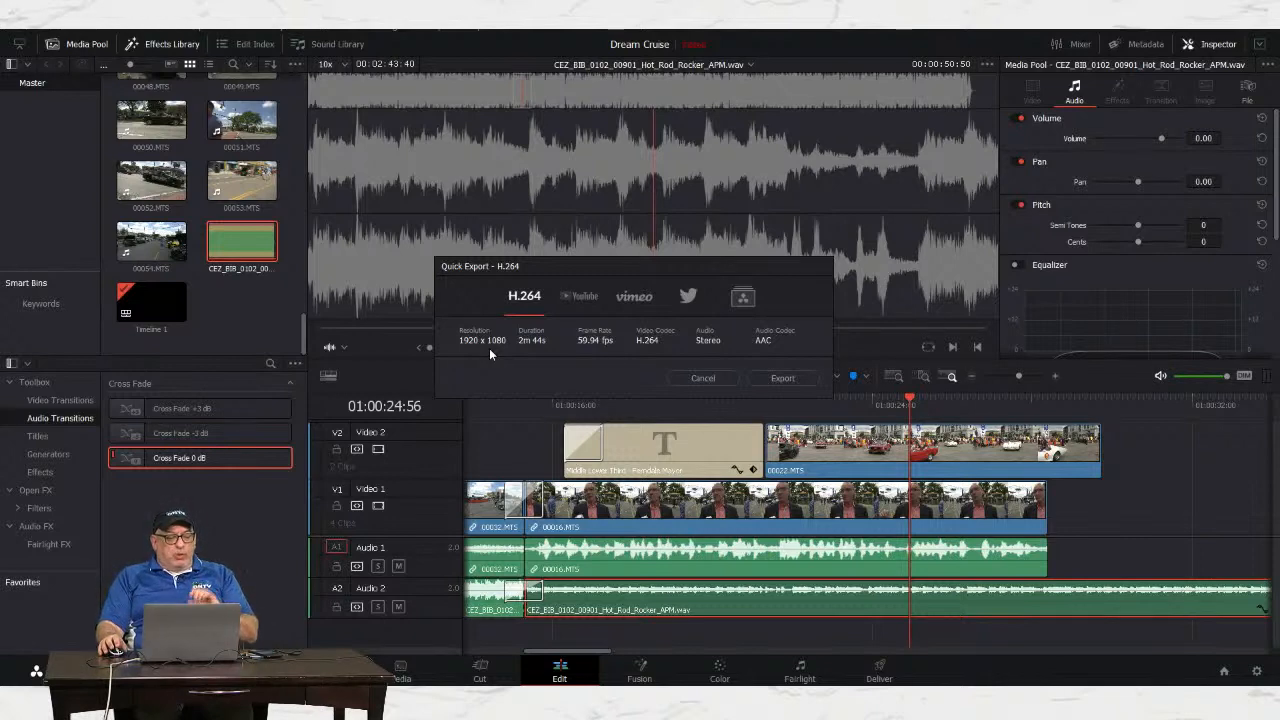
# Step: Select the custom '720p export' preset at 1280 x 720
pyautogui.click(743, 299)
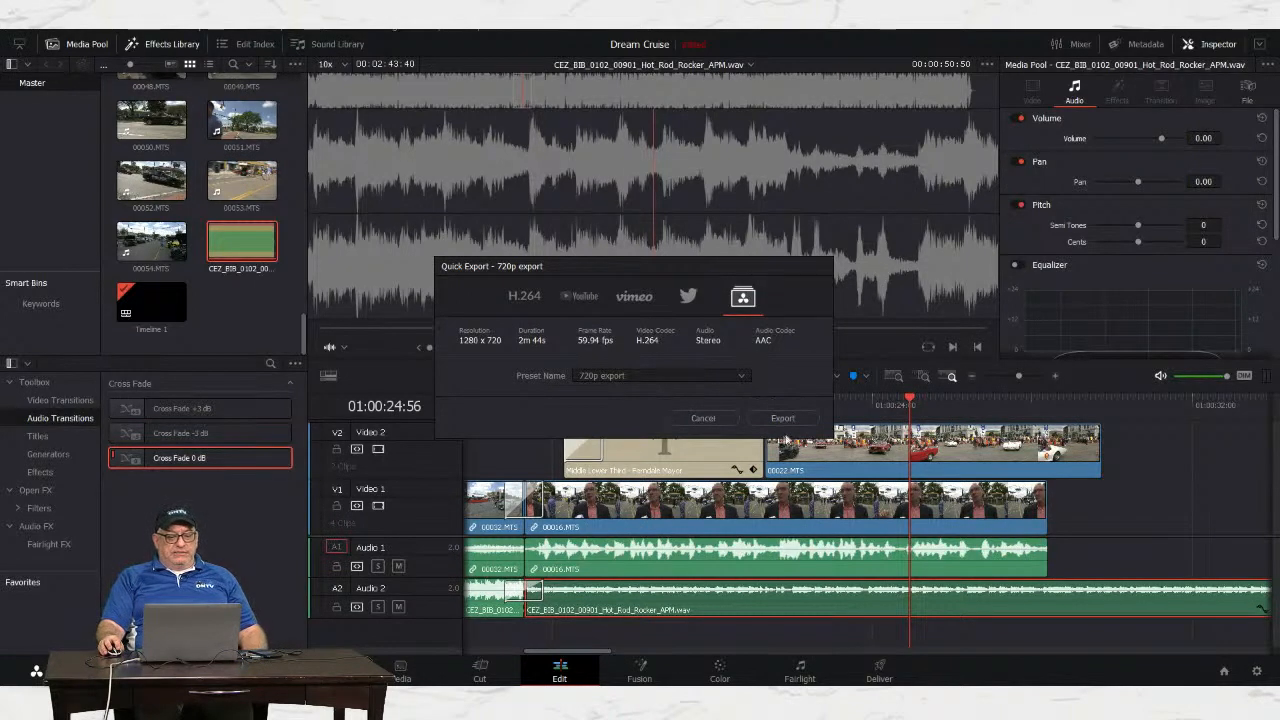
# Step: Start the 720p export, saving as Timeline 1 in the DAVINCI RESOLVE training folder
pyautogui.click(782, 418)
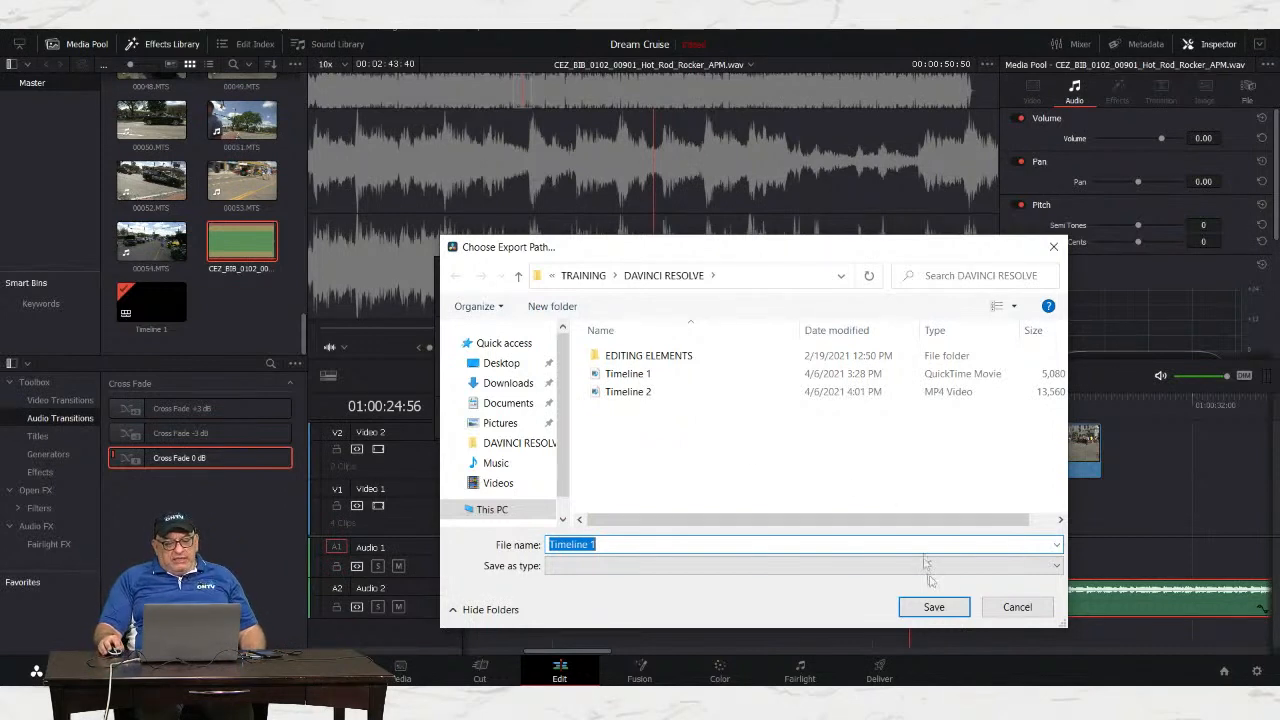
# Step: Cancel the save location and close Quick Export without exporting
pyautogui.click(1017, 607)
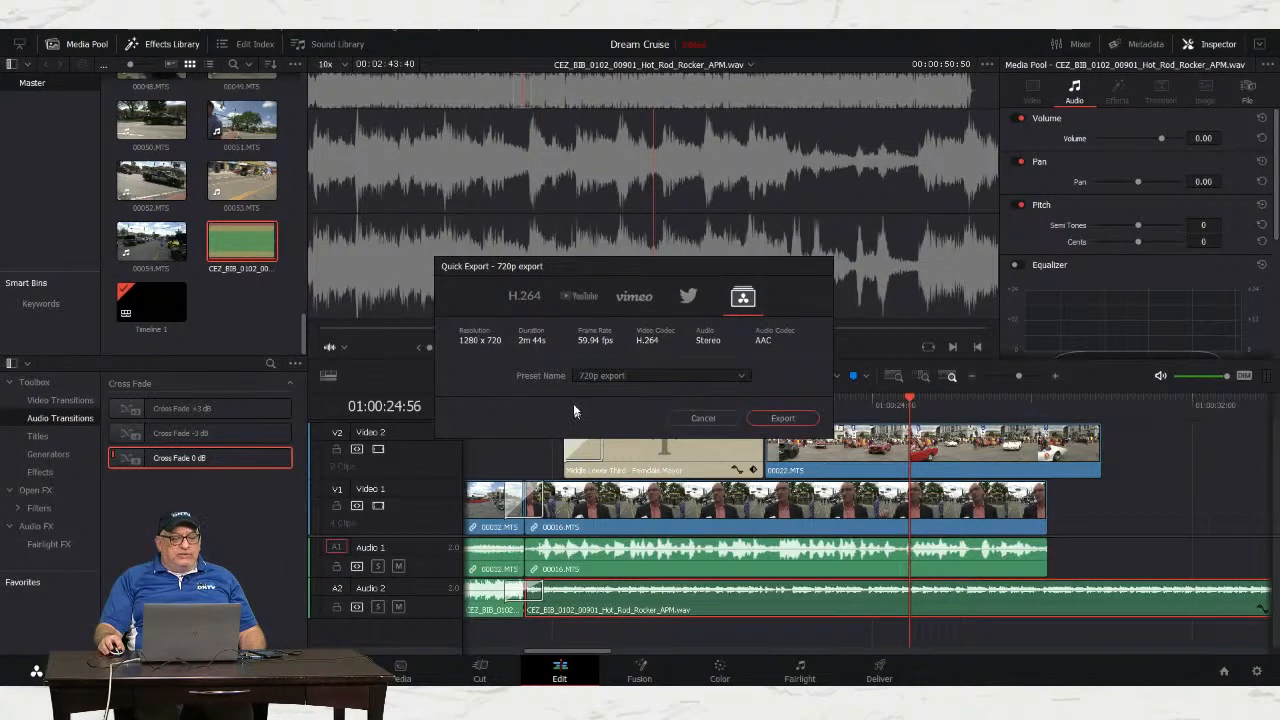
pyautogui.click(702, 419)
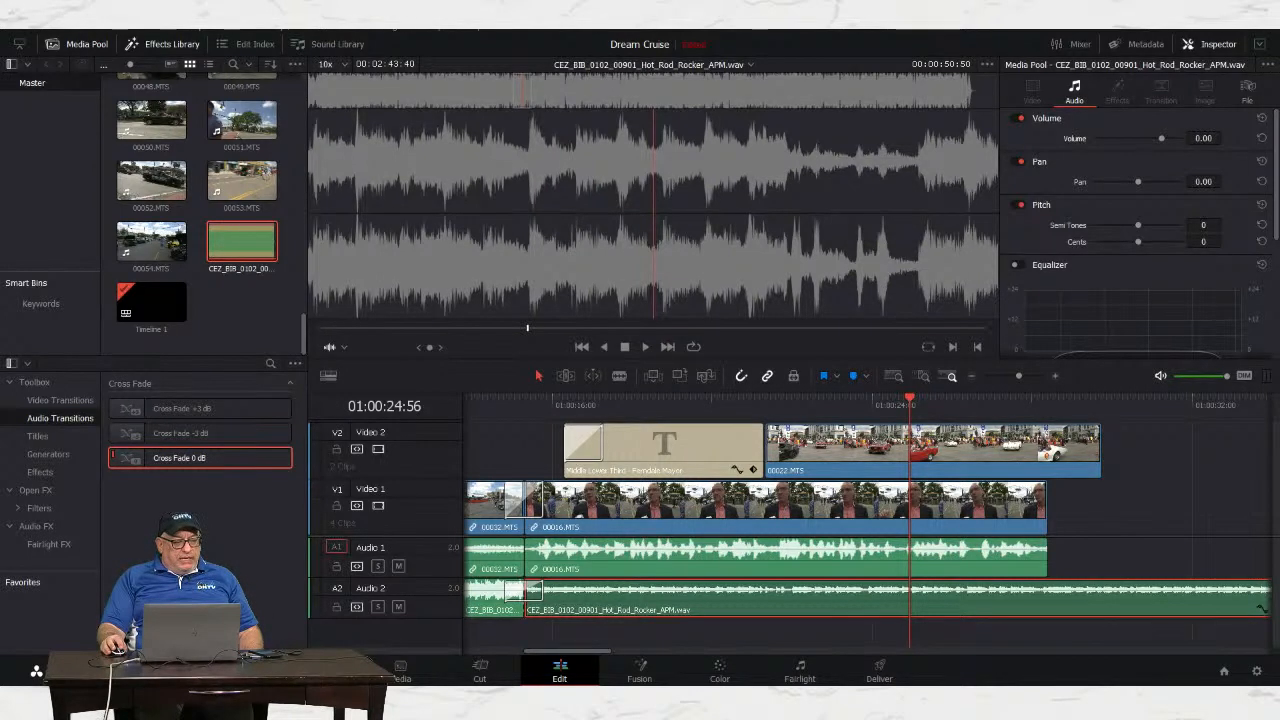
pyautogui.click(38, 474)
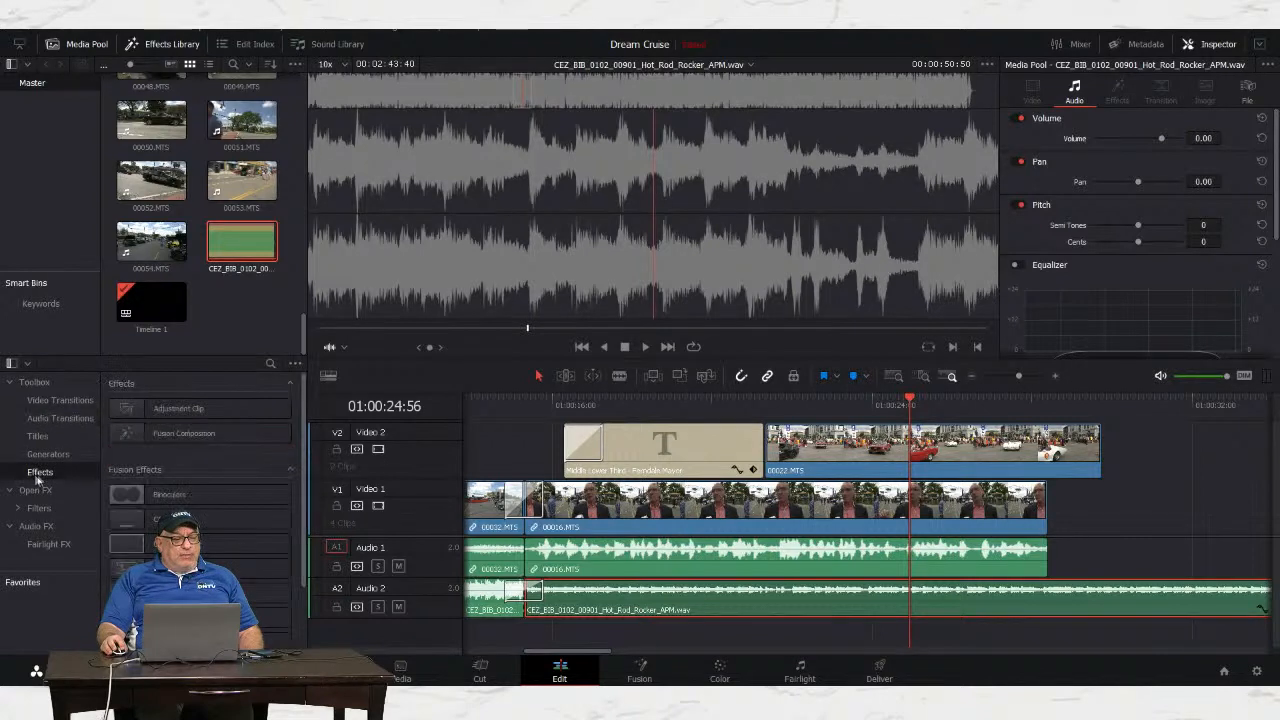
pyautogui.scroll(-1, 300, 396)
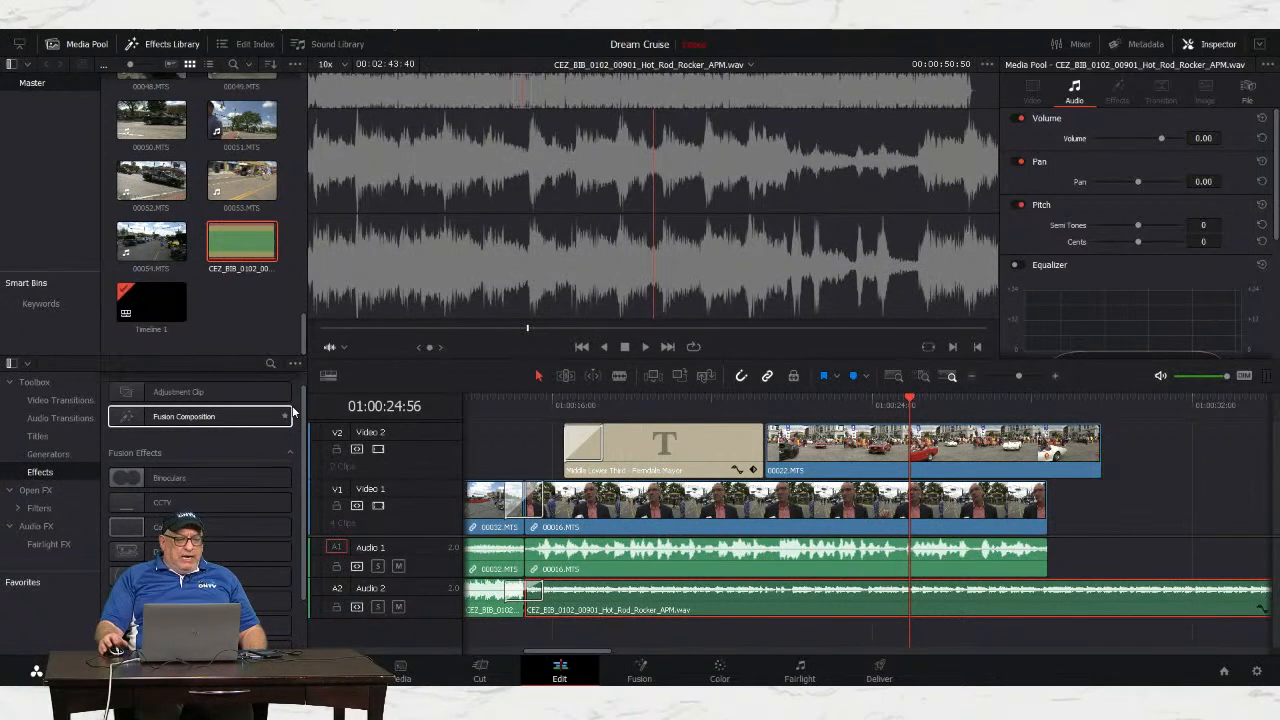
# Step: Apply the Binoculars effect and dismiss its paid-version and unknown-tool warnings
pyautogui.doubleClick(186, 478)
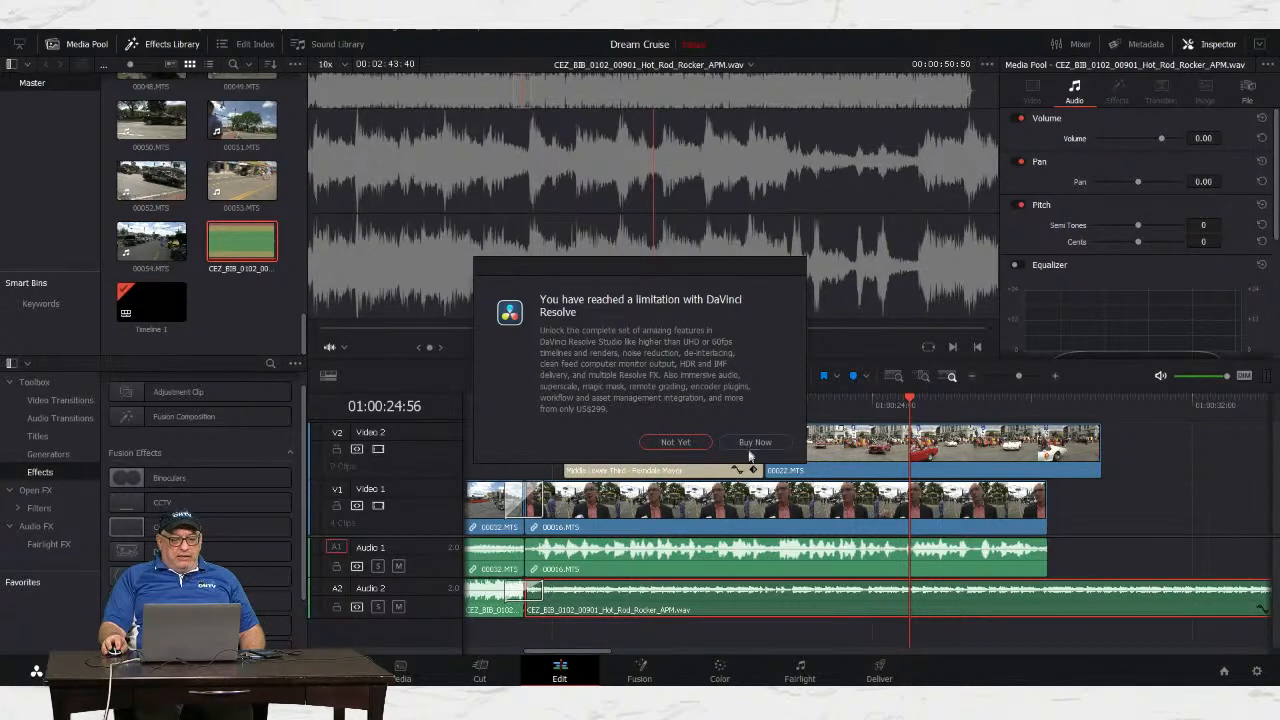
pyautogui.click(675, 442)
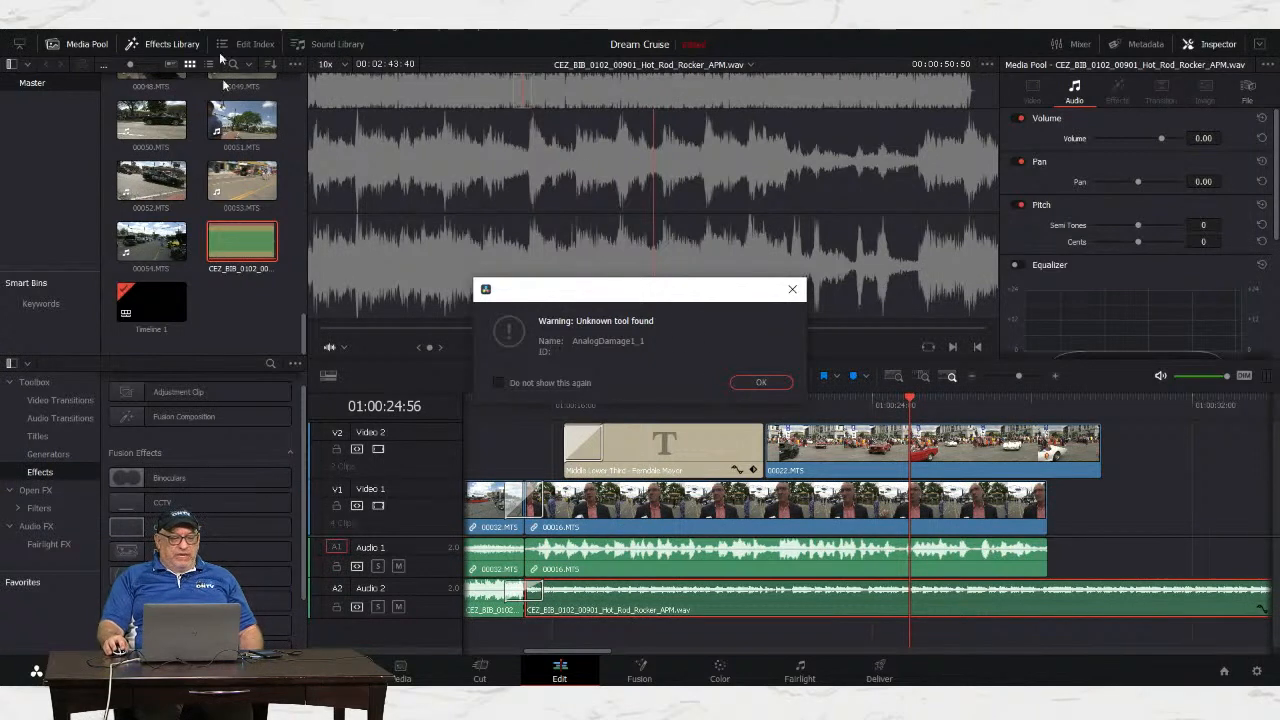
pyautogui.click(762, 383)
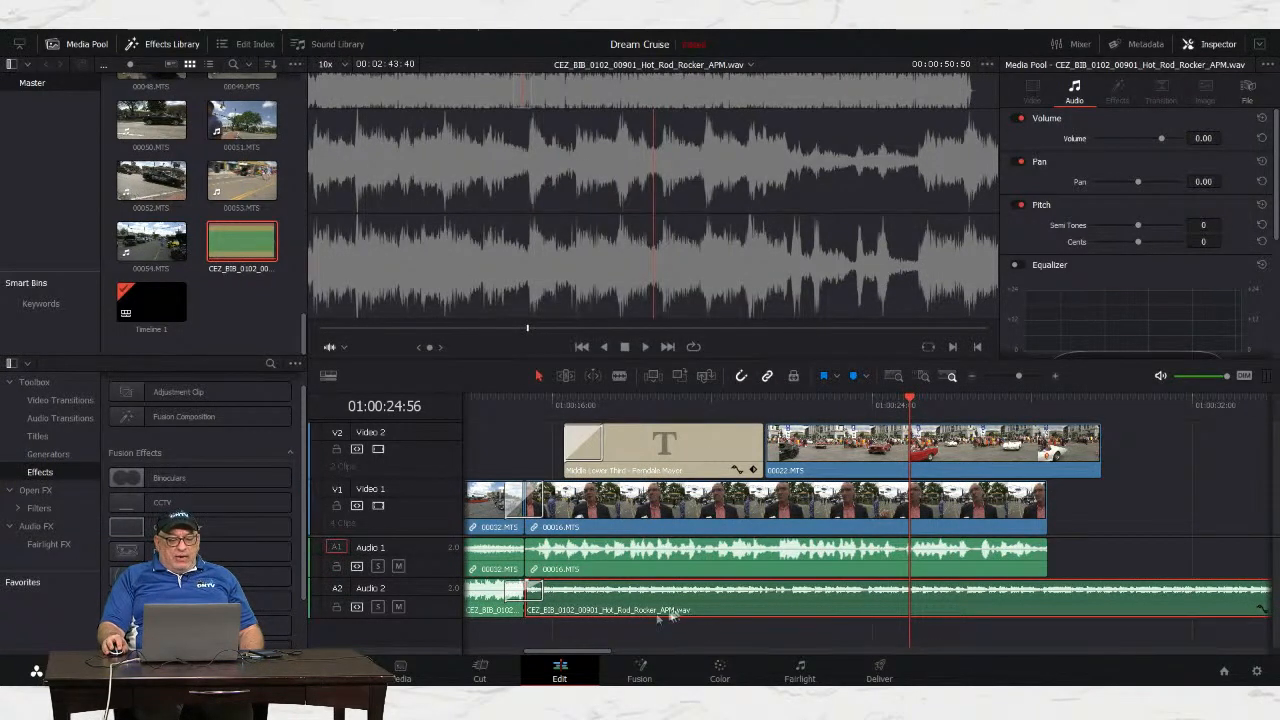
pyautogui.moveTo(565, 651); pyautogui.dragTo(614, 659)
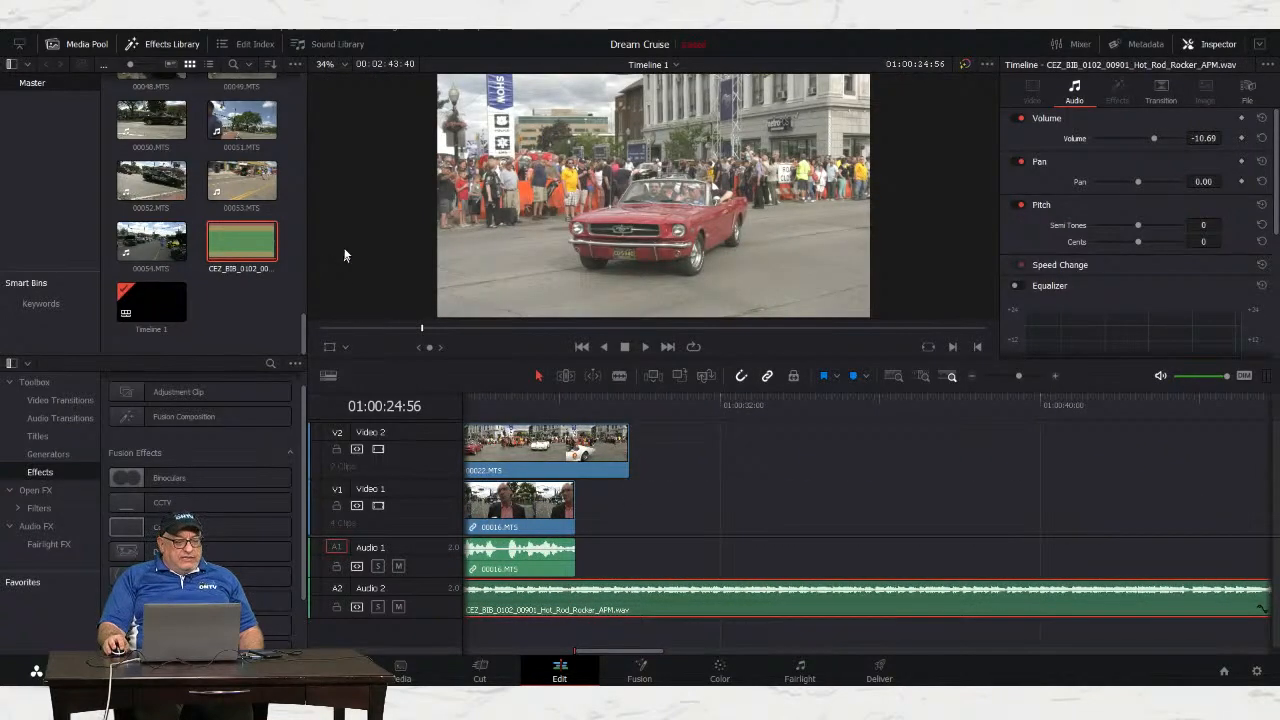
# Step: Show the Titles templates in the Effects Library and pick Scroll
pyautogui.click(242, 240)
pyautogui.click(47, 437)
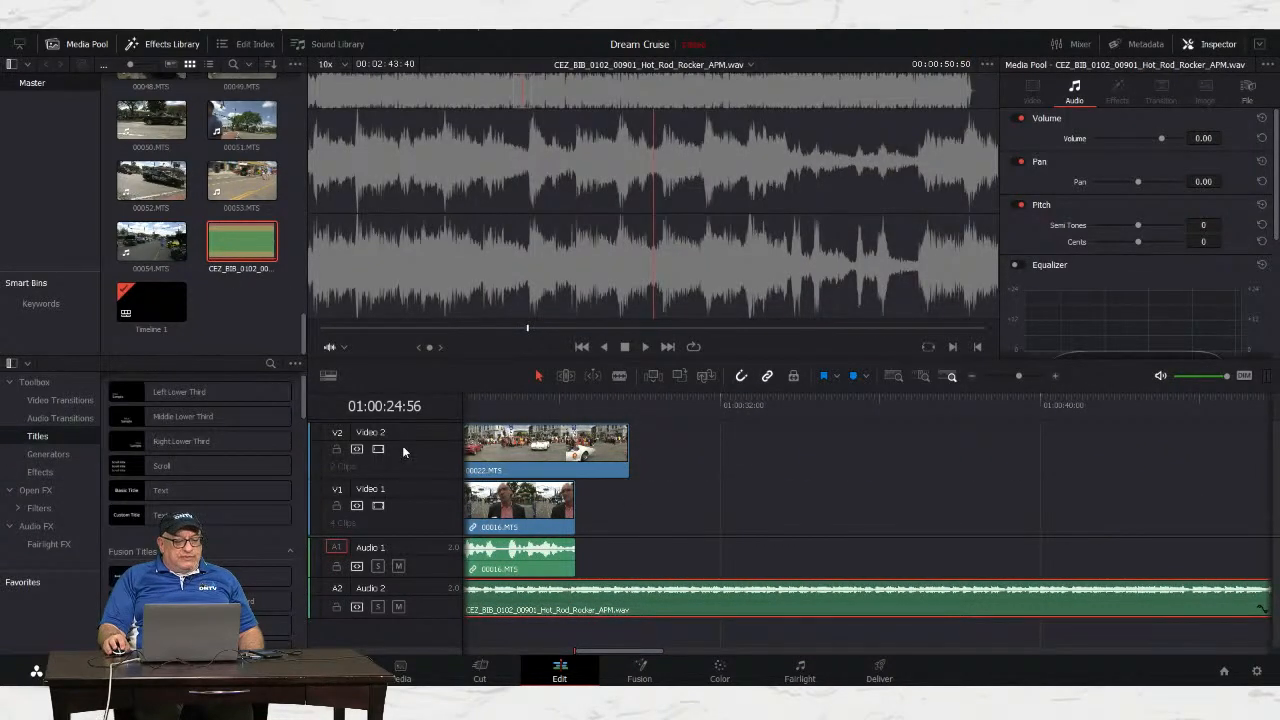
pyautogui.click(170, 476)
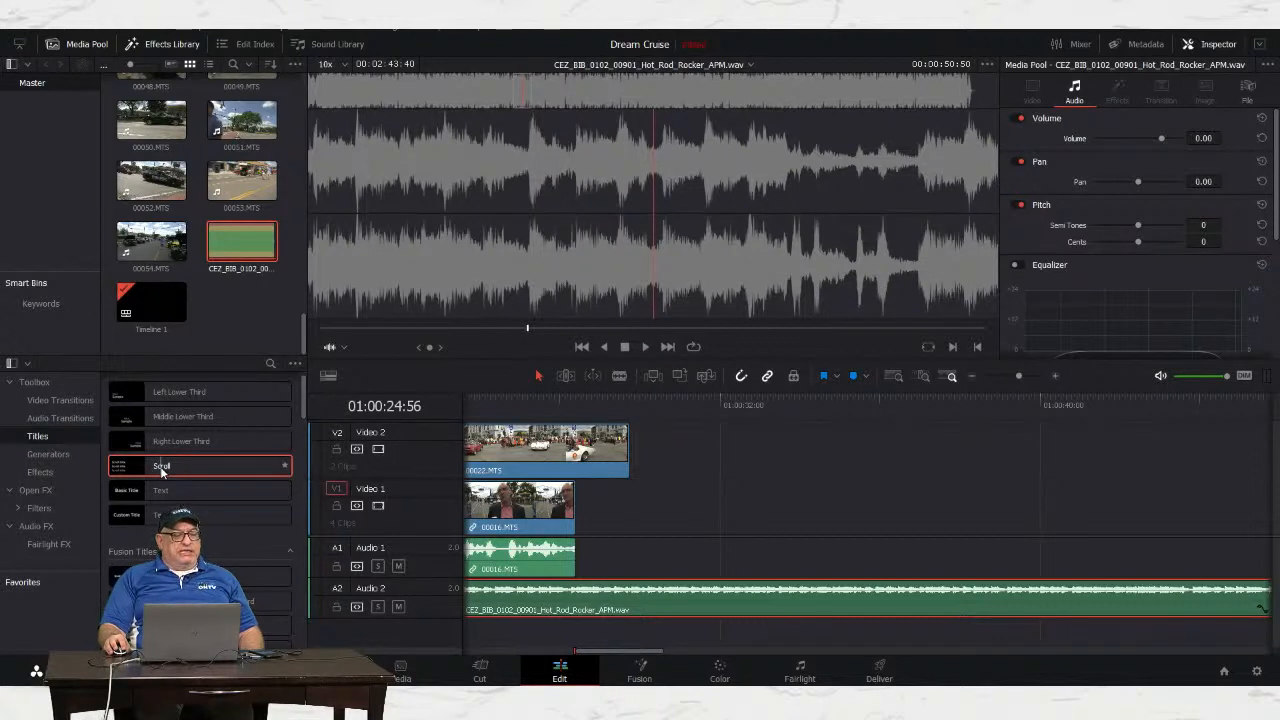
# Step: Place a Scroll title on V1 after clip 00016.MTS, extend it to about four seconds, and select it
pyautogui.moveTo(161, 467); pyautogui.dragTo(702, 514)
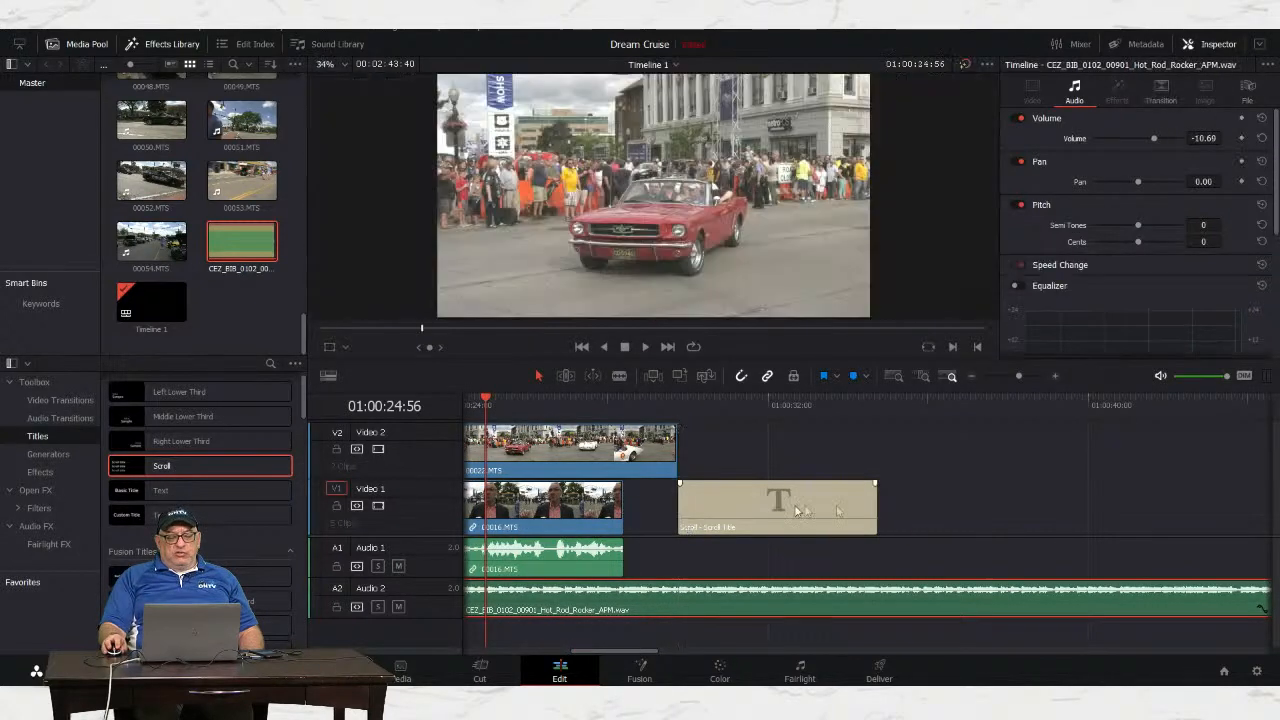
pyautogui.moveTo(749, 401)
pyautogui.mouseDown()
pyautogui.moveTo(730, 401)
pyautogui.moveTo(814, 401)
pyautogui.moveTo(692, 398)
pyautogui.moveTo(752, 400)
pyautogui.mouseUp()
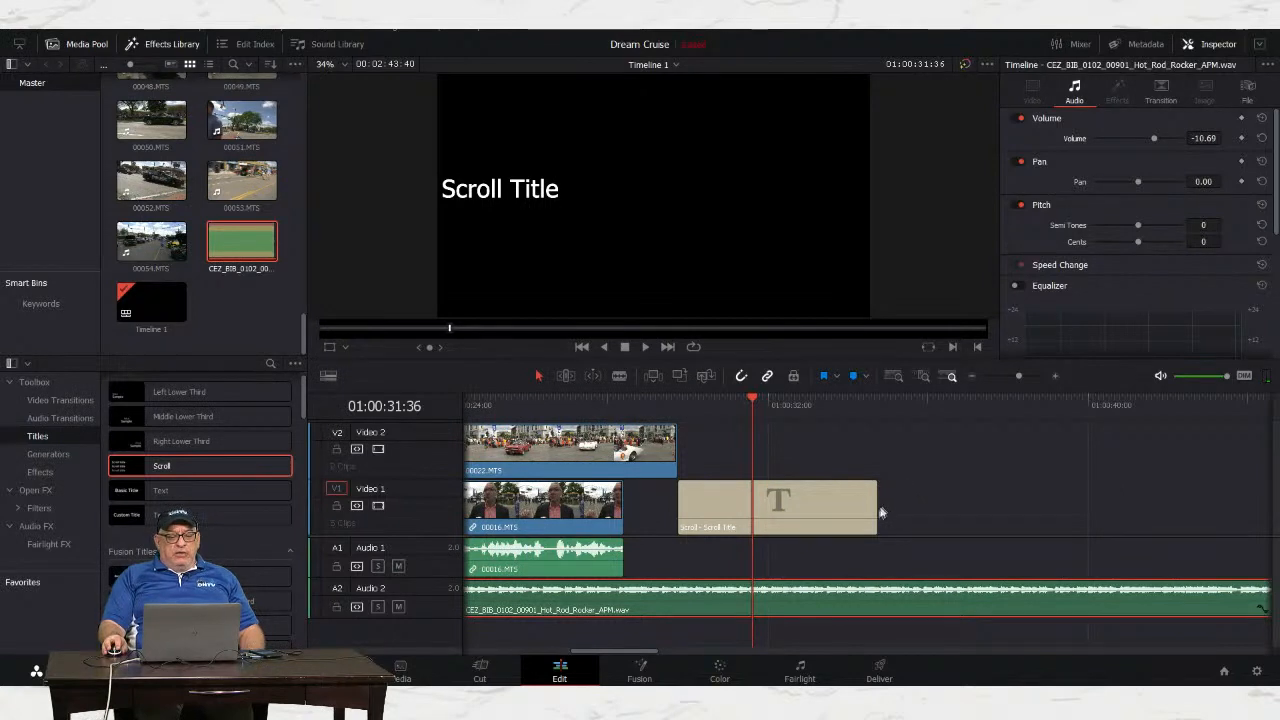
pyautogui.moveTo(876, 508); pyautogui.dragTo(1043, 499)
pyautogui.moveTo(916, 494)
pyautogui.mouseDown()
pyautogui.moveTo(823, 494)
pyautogui.moveTo(938, 494)
pyautogui.mouseUp()
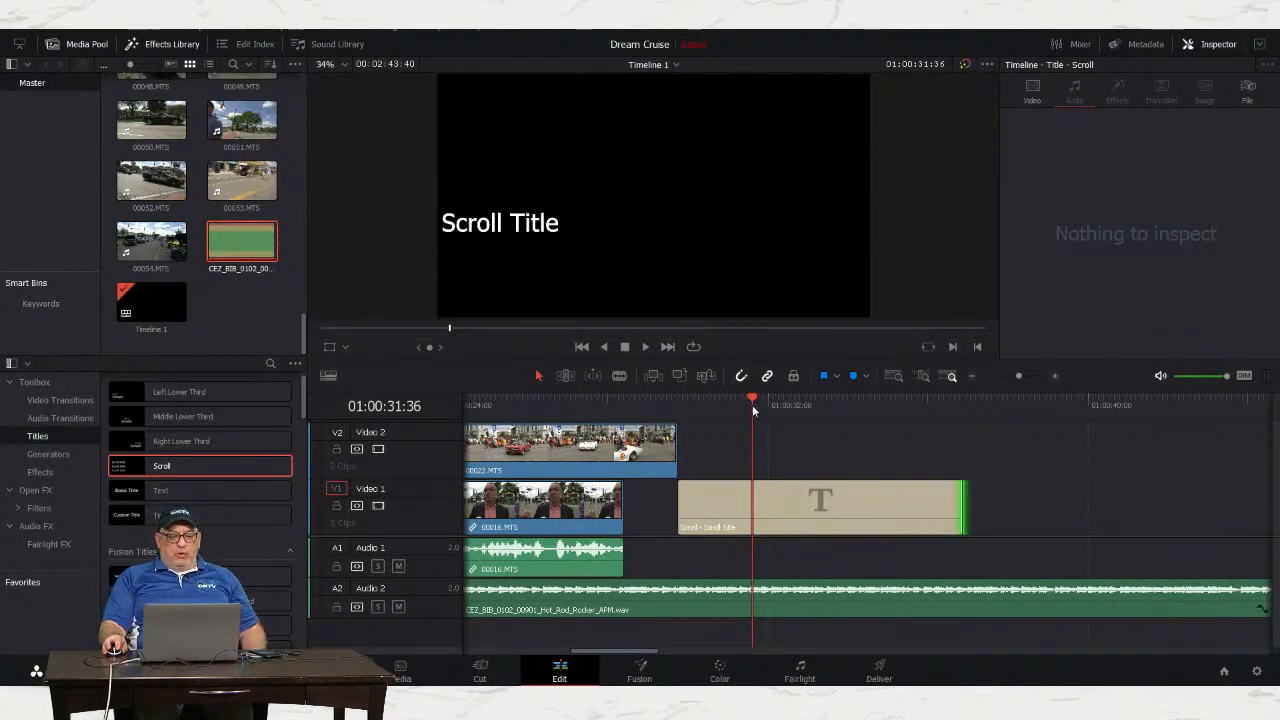
pyautogui.click(808, 499)
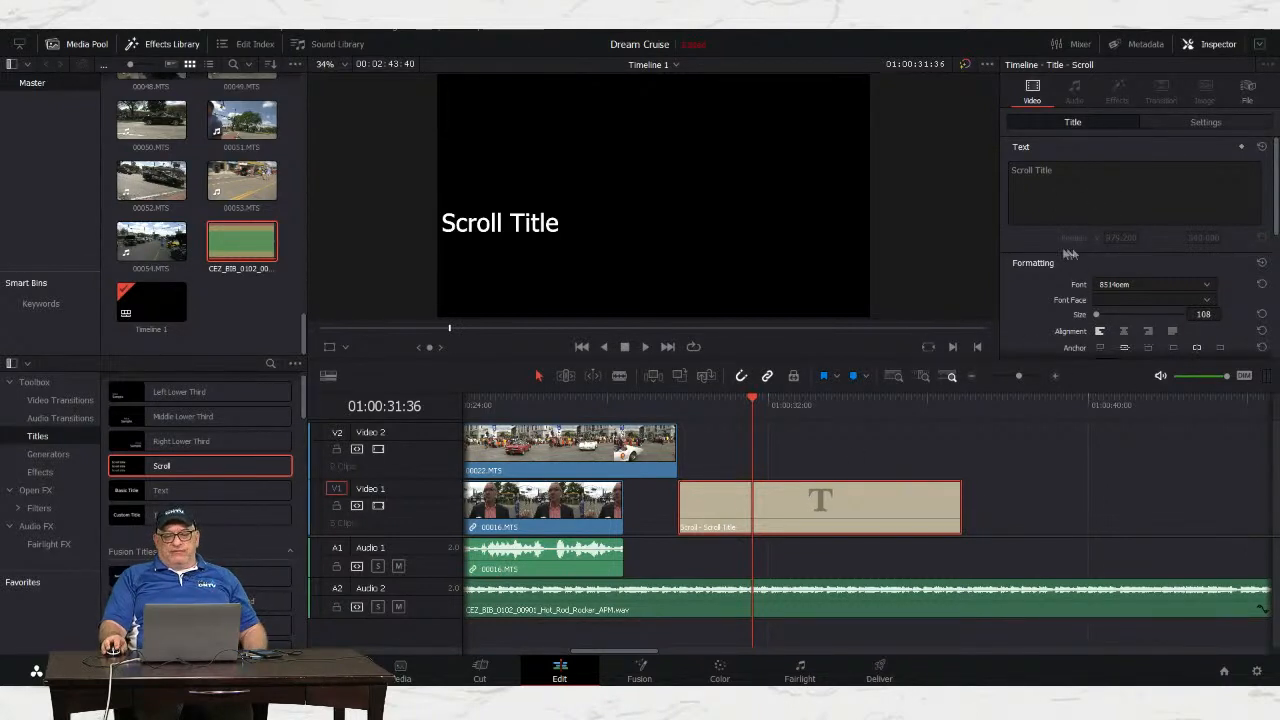
# Step: Type 'Executive Director', the director's name, 'Producer' and the producer's name on separate lines
pyautogui.click(1058, 184)
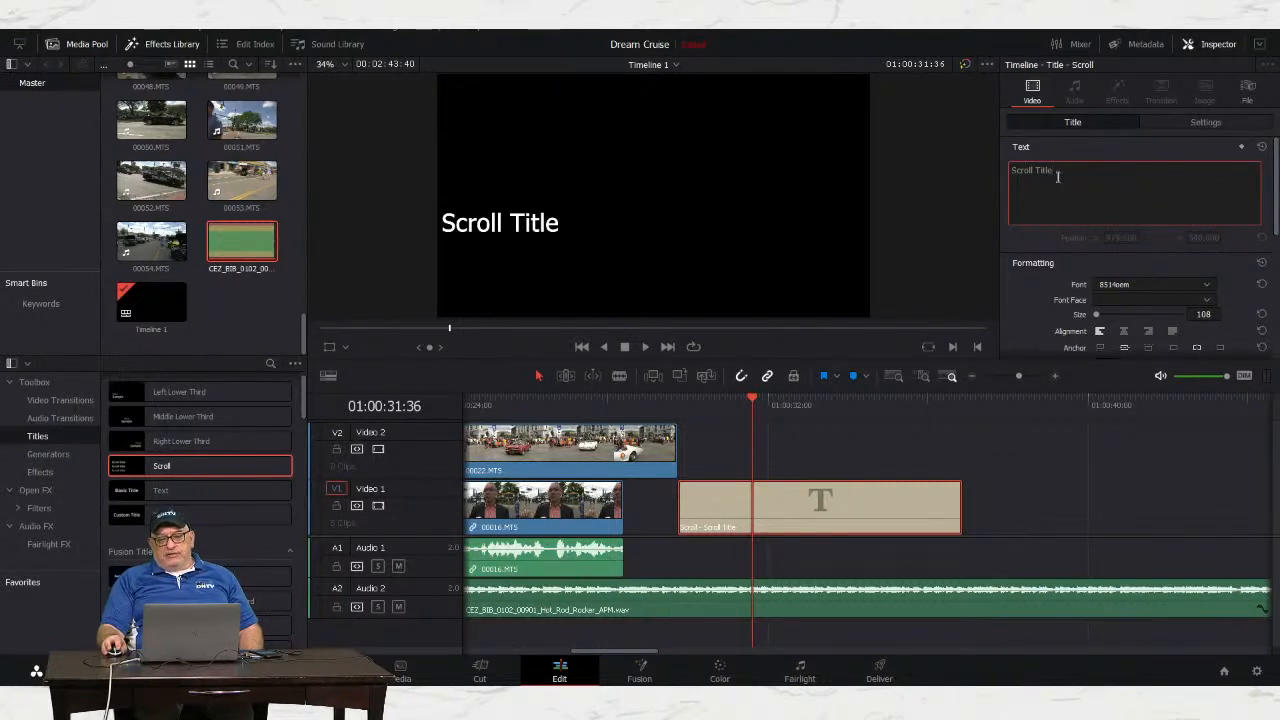
pyautogui.moveTo(1055, 170); pyautogui.dragTo(990, 172)
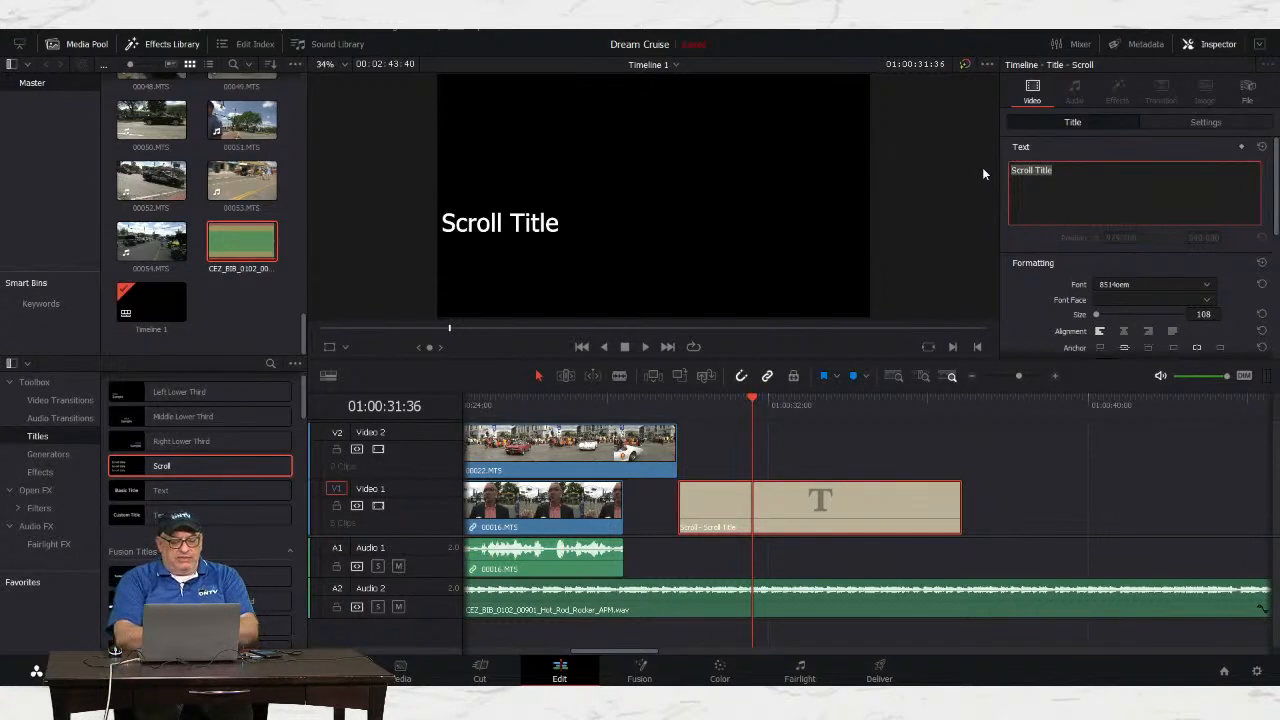
pyautogui.write('Ex')
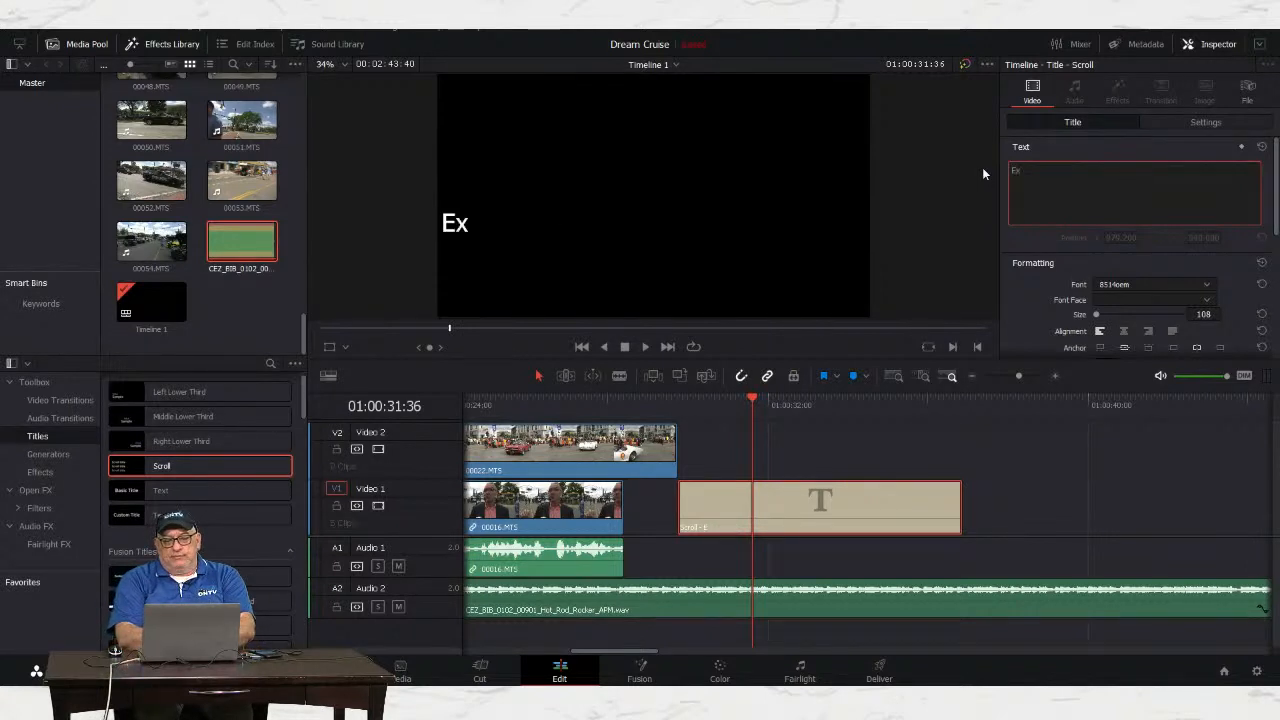
pyautogui.write('ecutiv')
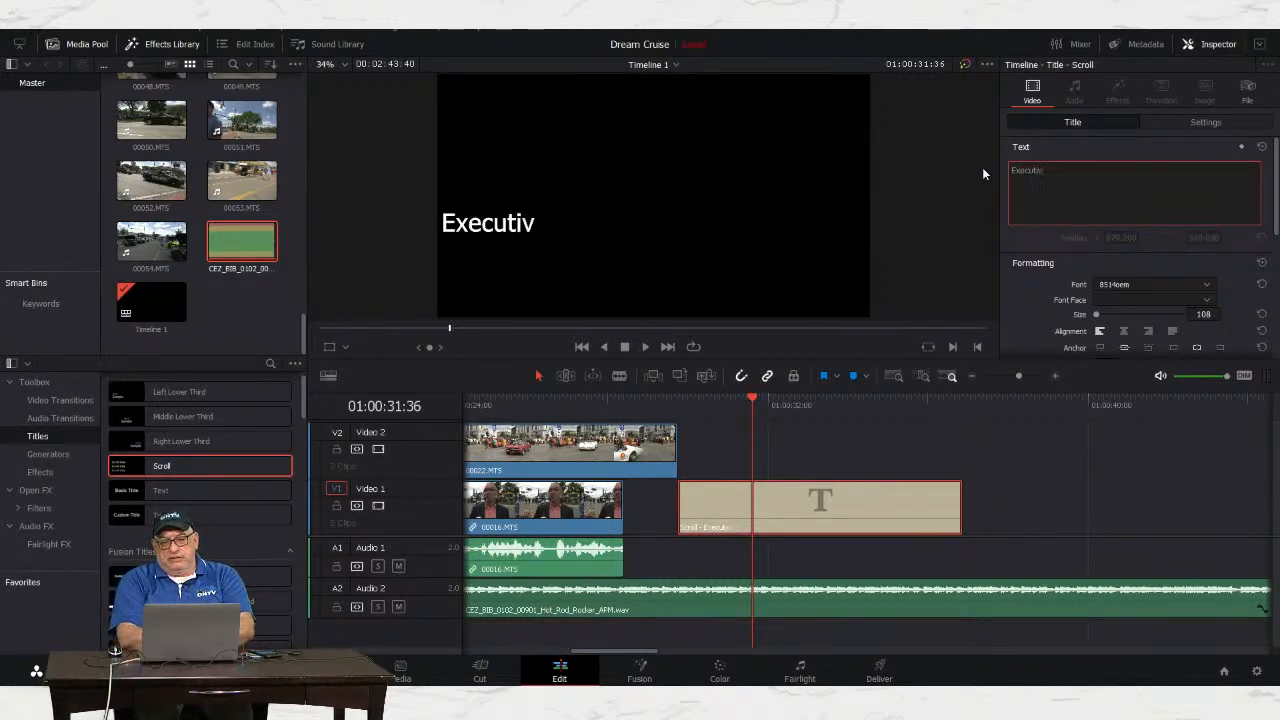
pyautogui.write('e Director')
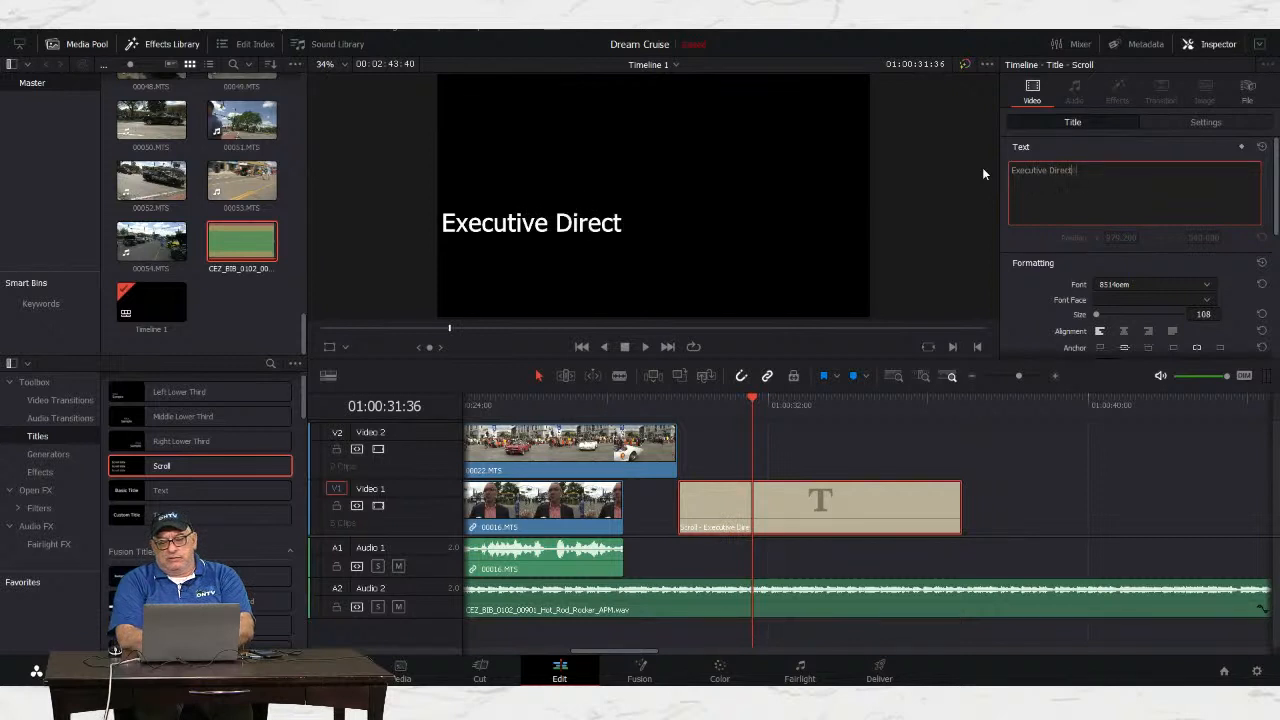
pyautogui.press('Return')
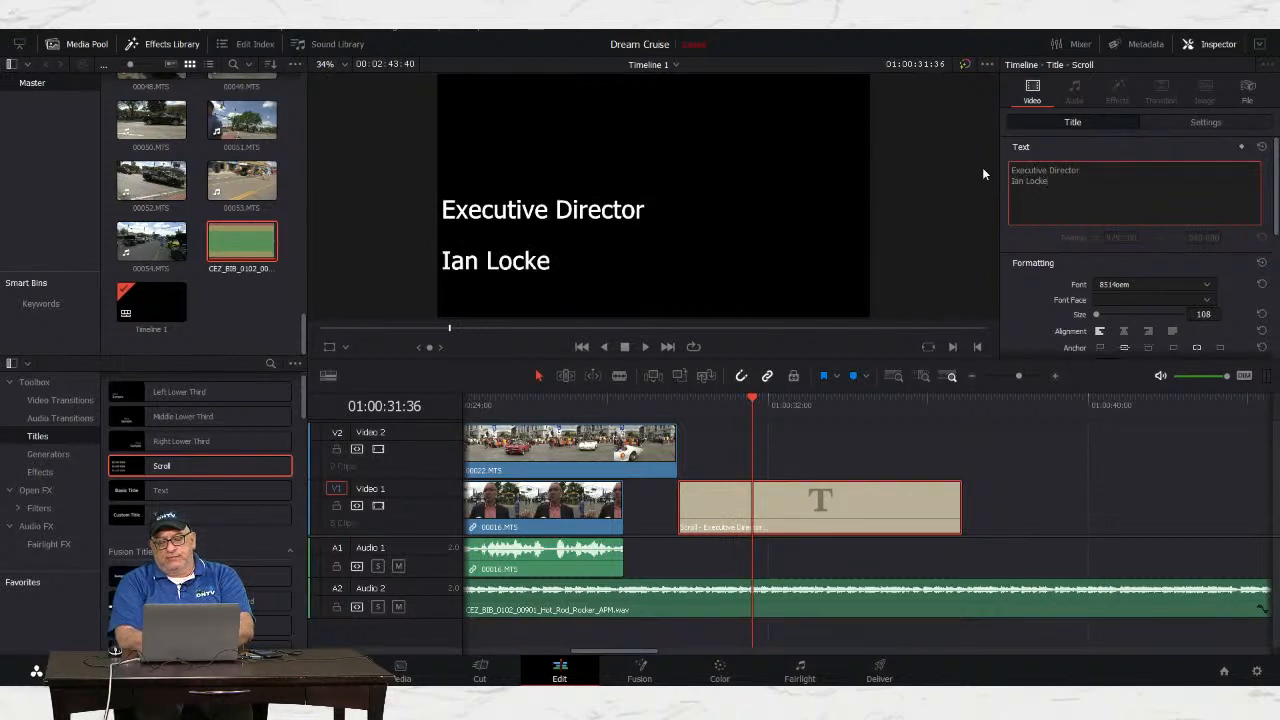
pyautogui.press('Return')
pyautogui.press('Return')
pyautogui.write('Pro')
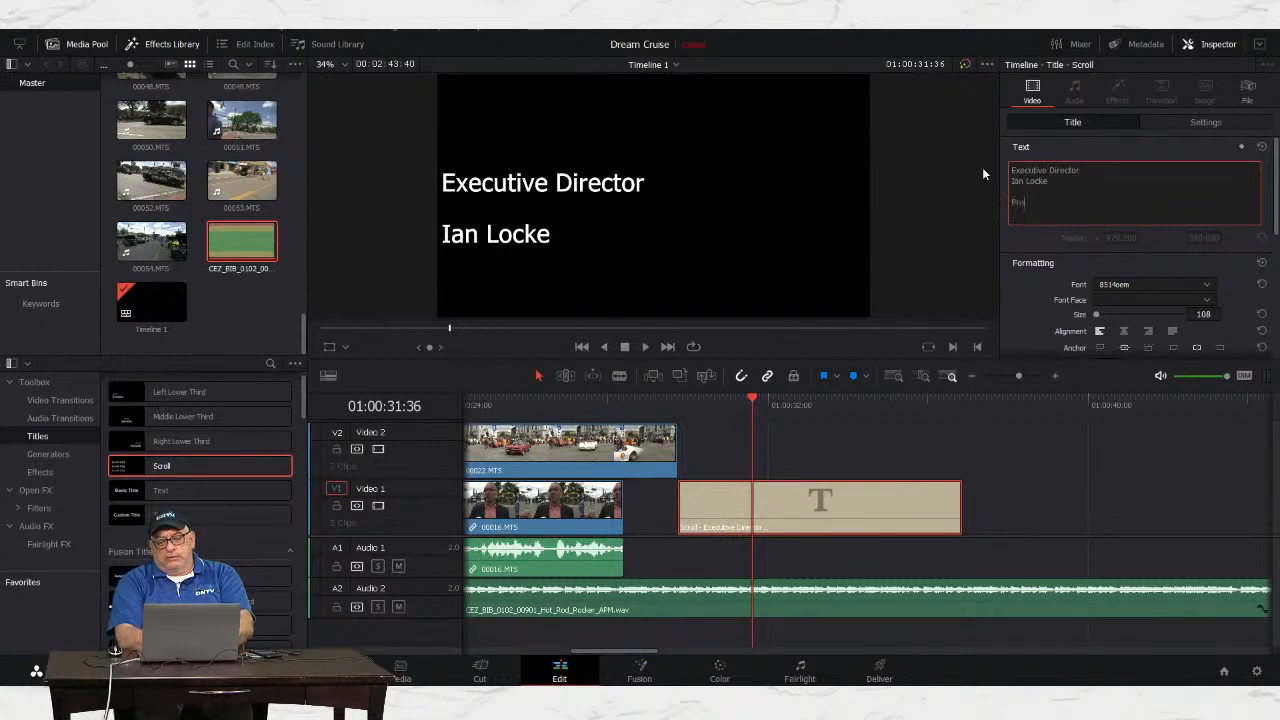
pyautogui.write('ducer')
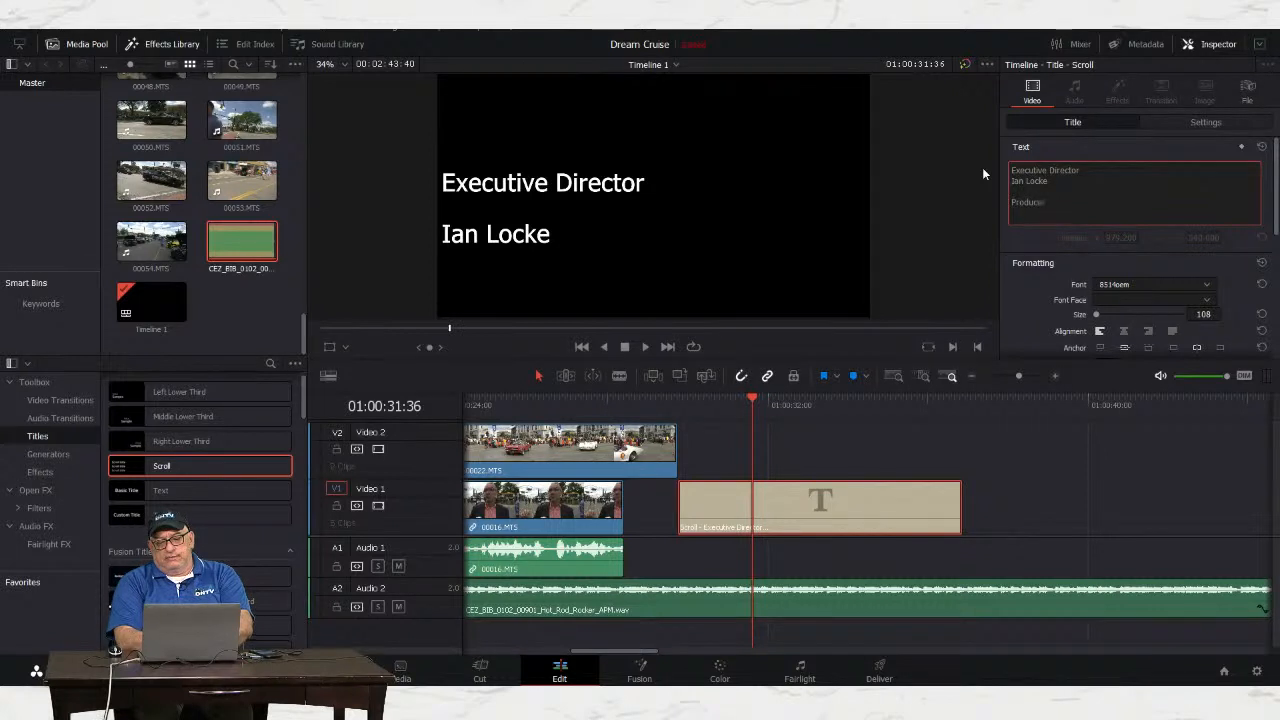
pyautogui.press('Return')
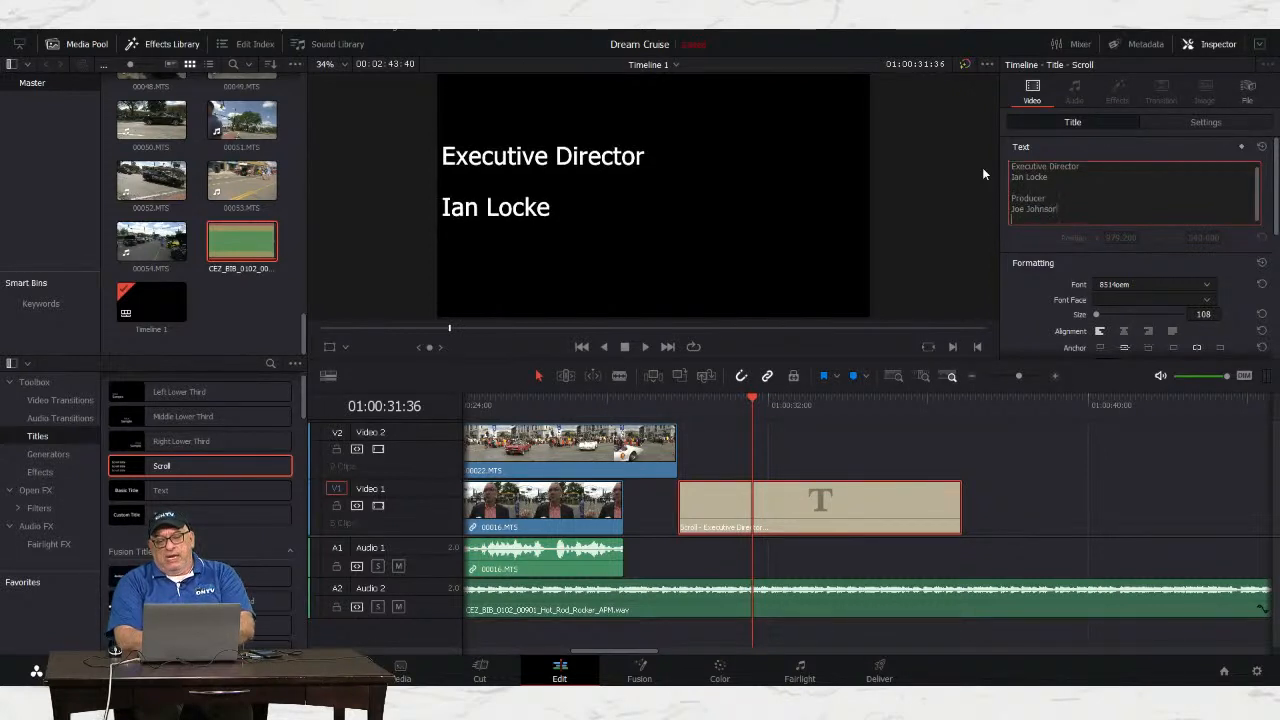
pyautogui.press('Return')
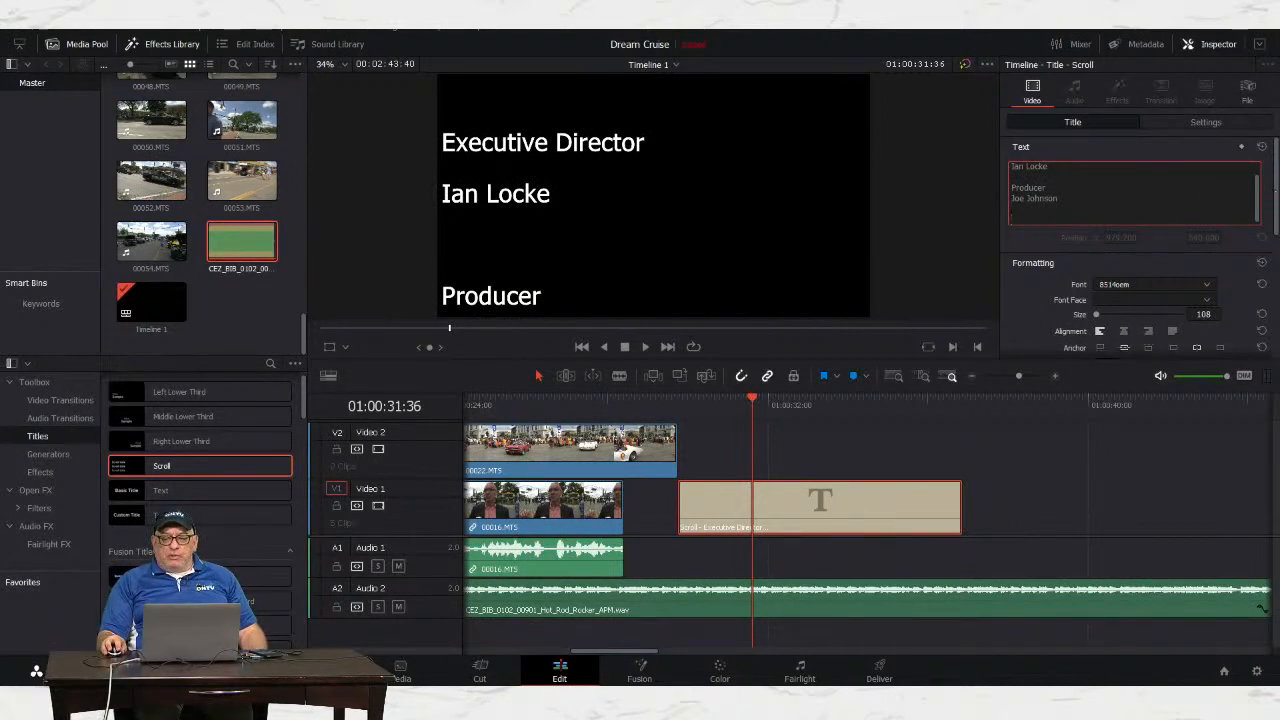
# Step: Centre-align the Executive Director and Producer credits, then scrub through the title clip to watch them roll
pyautogui.moveTo(1276, 194); pyautogui.dragTo(1276, 216)
pyautogui.click(1122, 283)
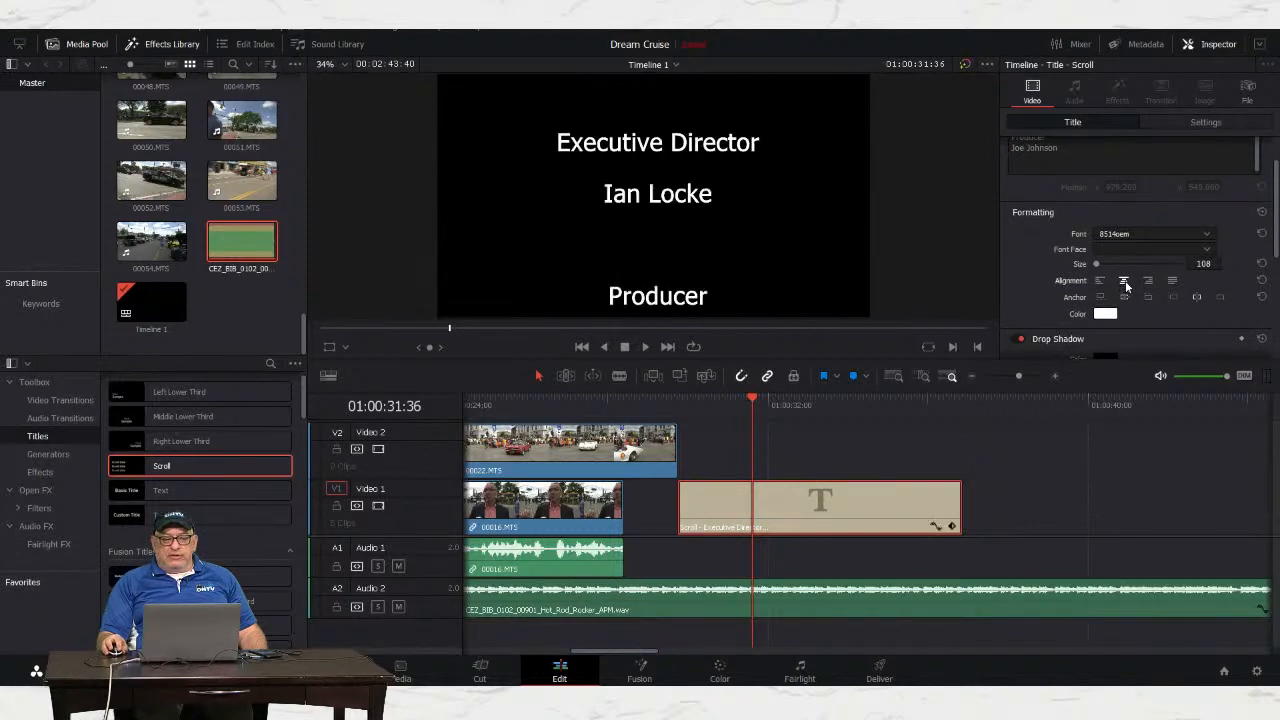
pyautogui.moveTo(1278, 190); pyautogui.dragTo(1274, 295)
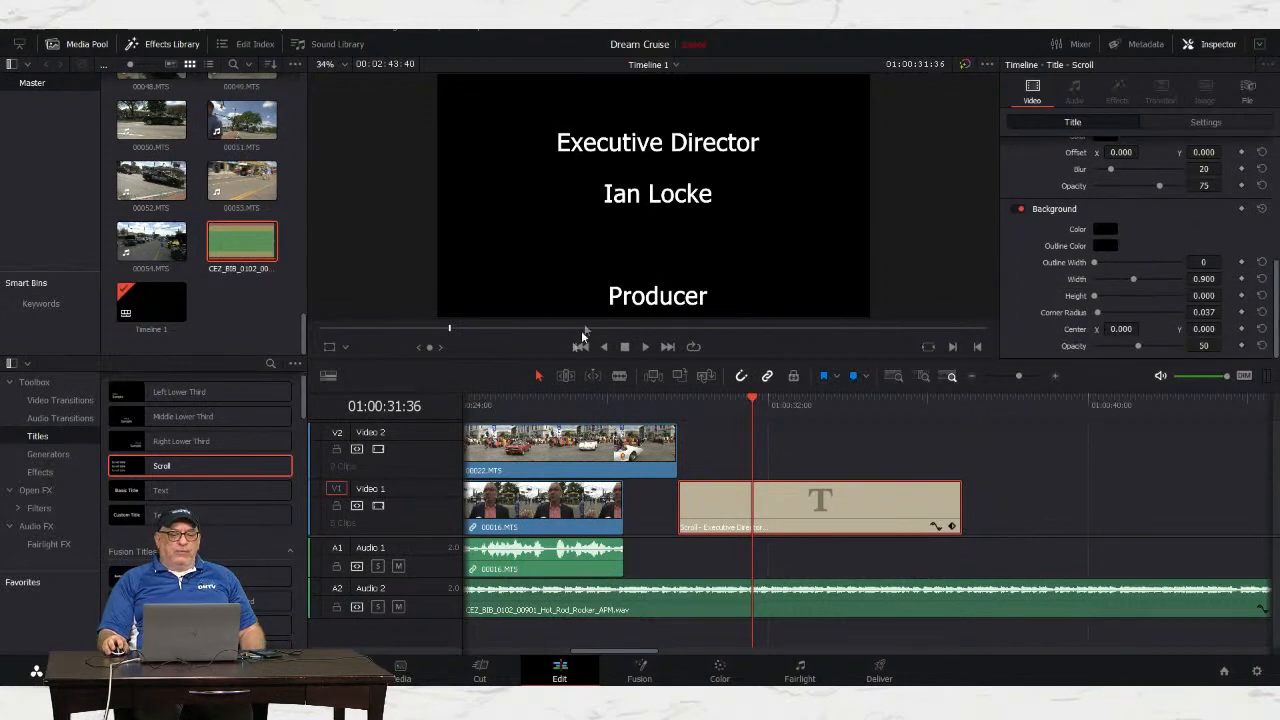
pyautogui.click(754, 403)
pyautogui.moveTo(754, 403)
pyautogui.mouseDown()
pyautogui.moveTo(691, 399)
pyautogui.moveTo(889, 397)
pyautogui.moveTo(748, 397)
pyautogui.moveTo(763, 397)
pyautogui.mouseUp()
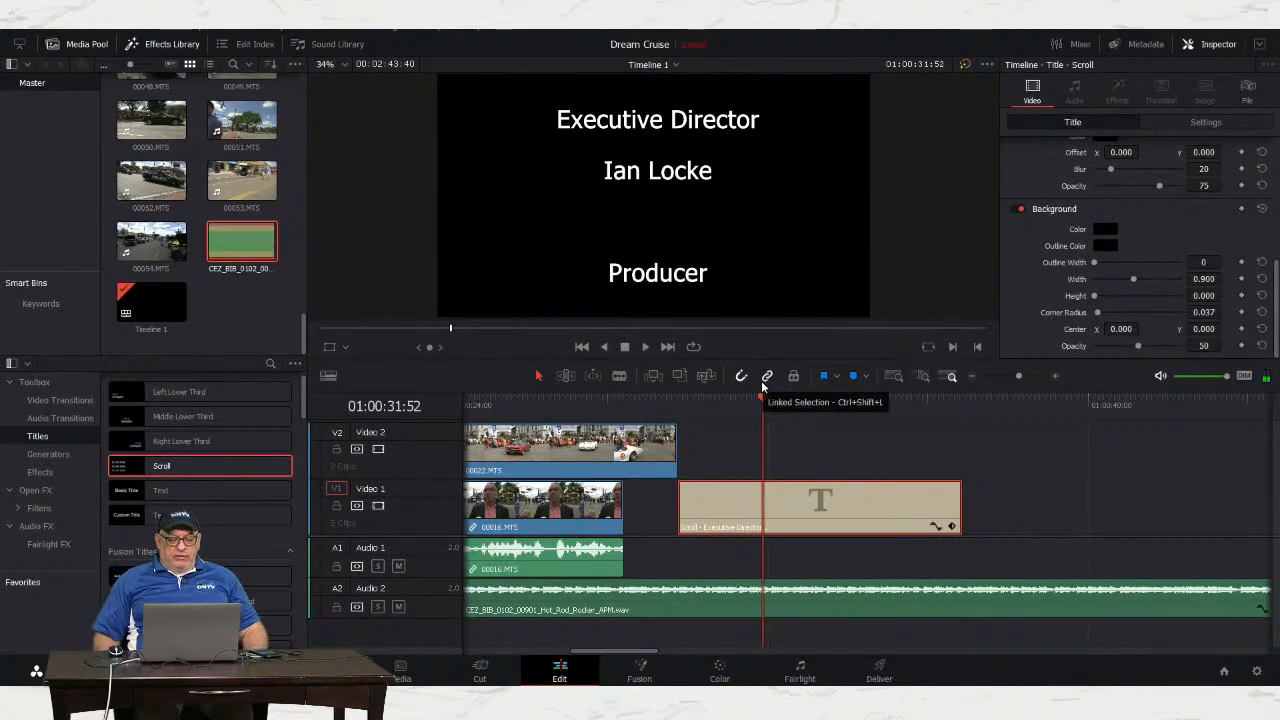